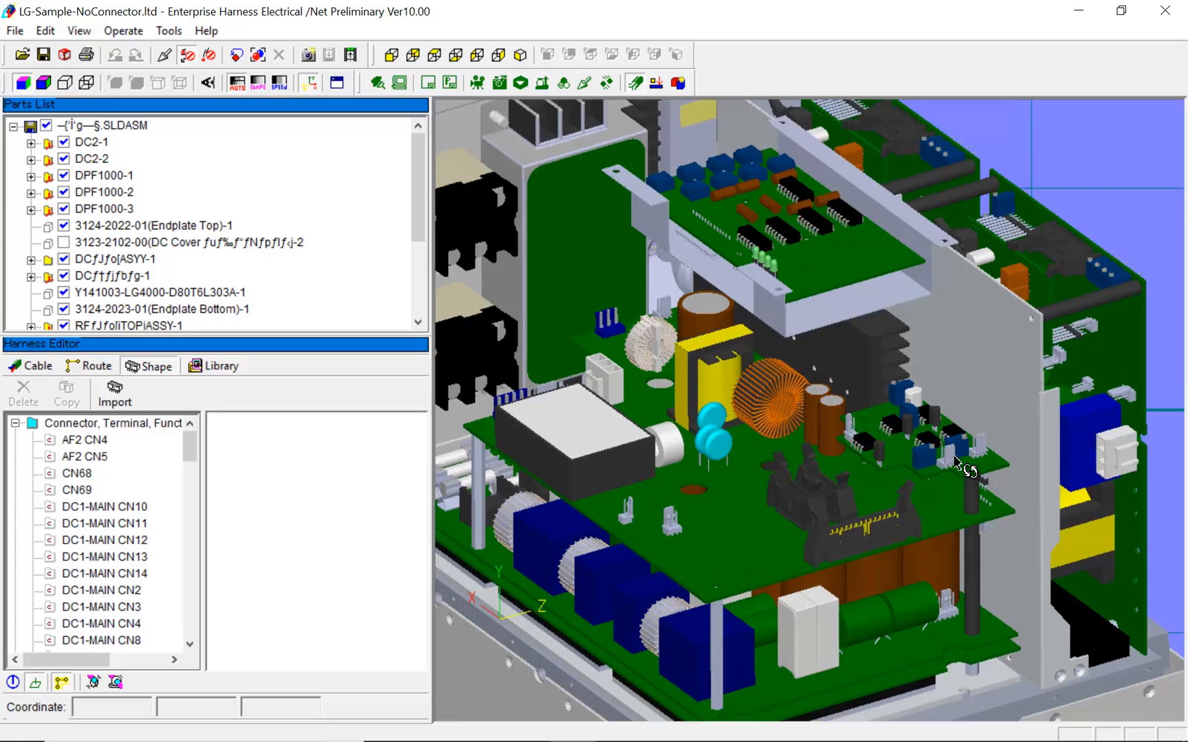
# Place the unplaced connector DC1-SUB CN16 on the front middle pin header of the small sub-board.
pyautogui.scroll(4, 954, 465)
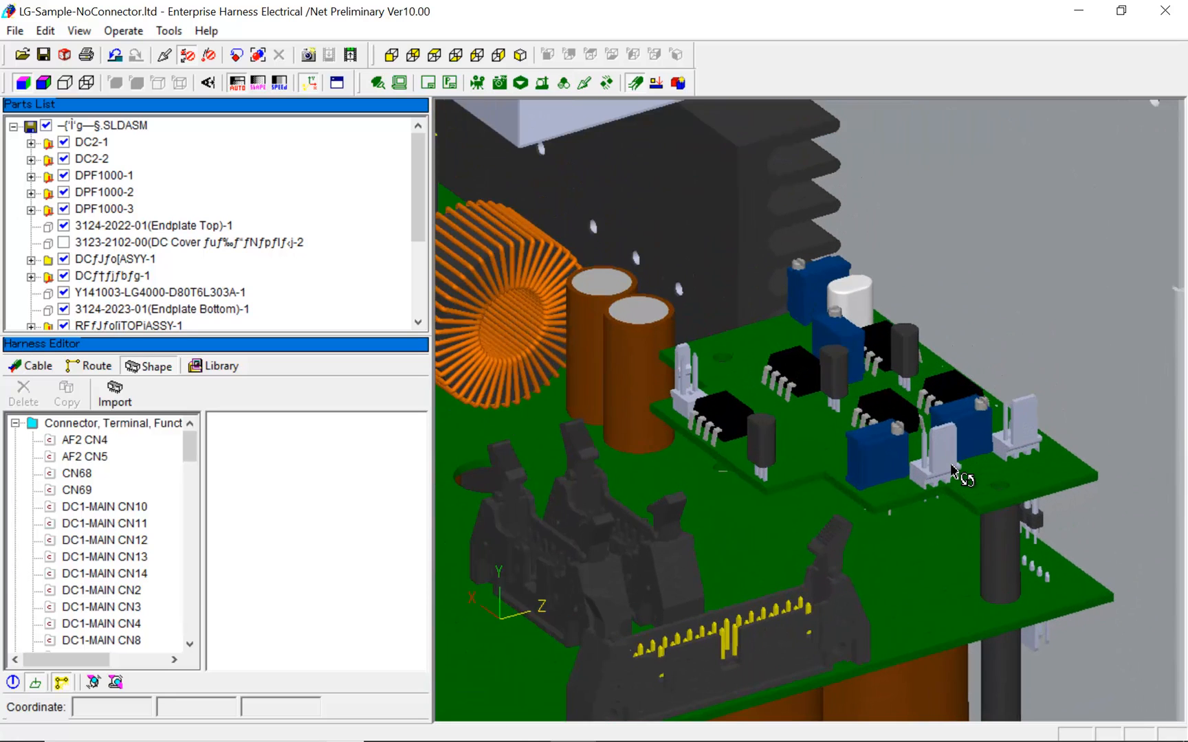
pyautogui.click(190, 645)
pyautogui.click(190, 645)
pyautogui.click(190, 645)
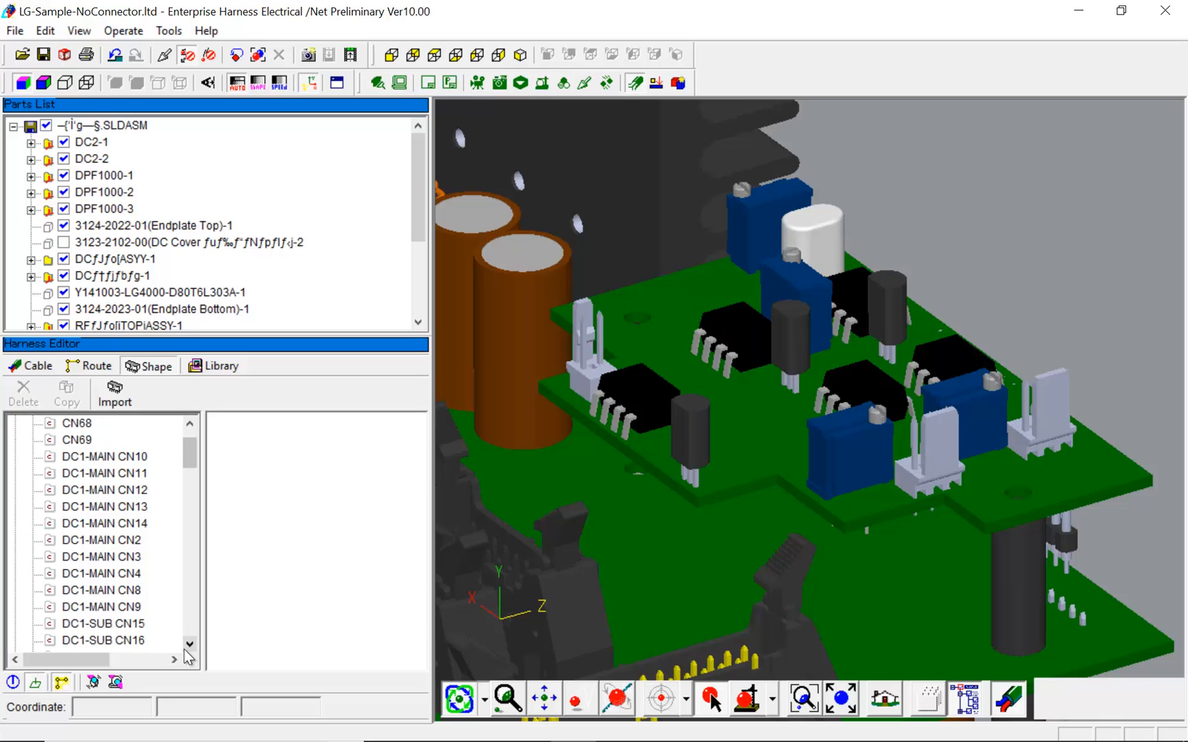
pyautogui.click(145, 643)
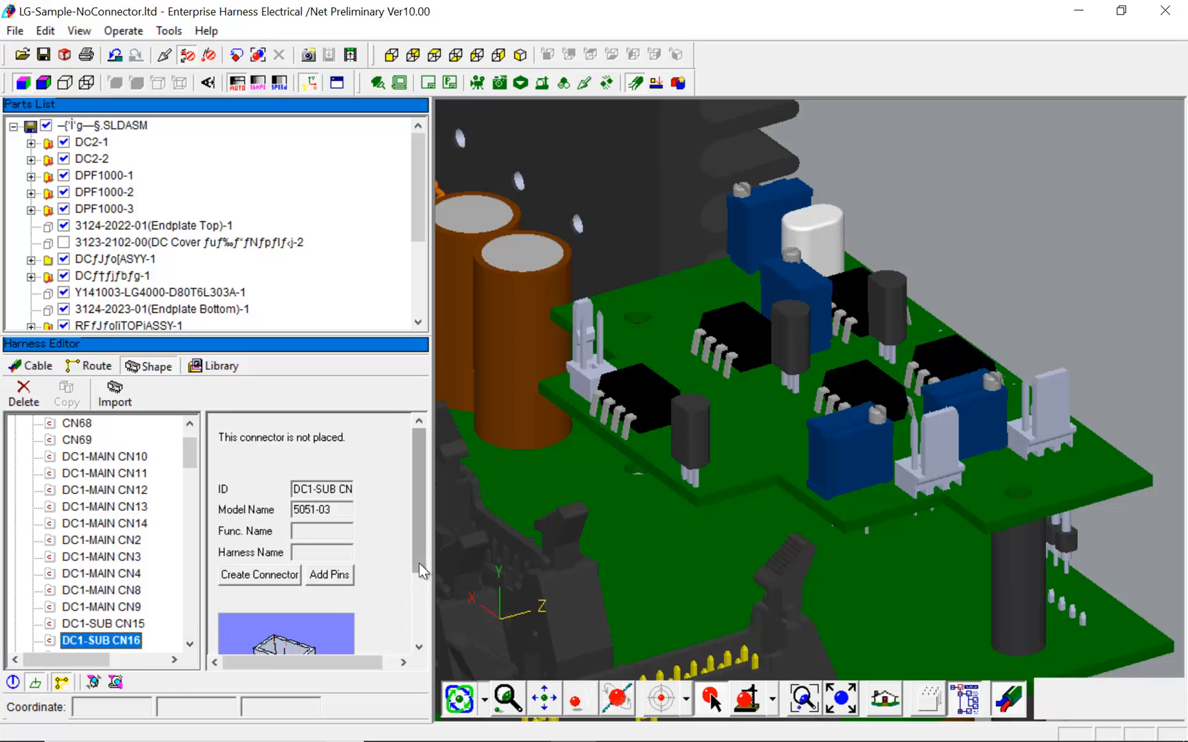
pyautogui.moveTo(419, 563); pyautogui.dragTo(421, 633)
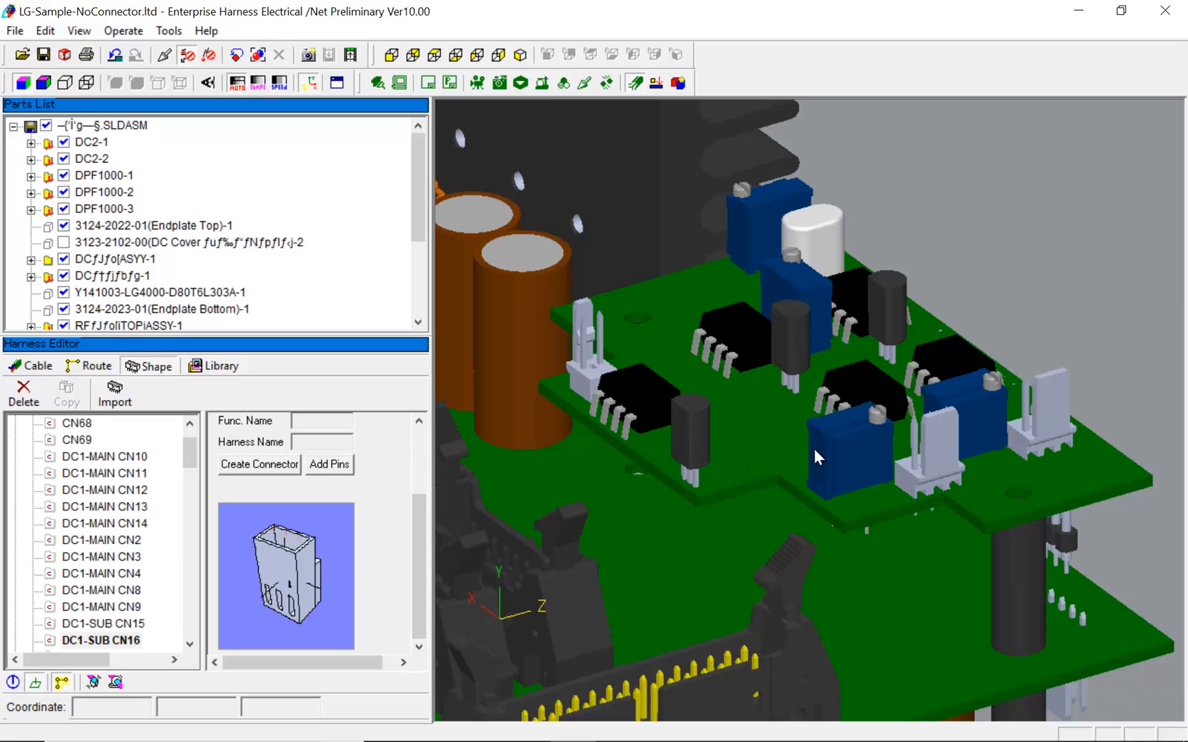
pyautogui.click(932, 451)
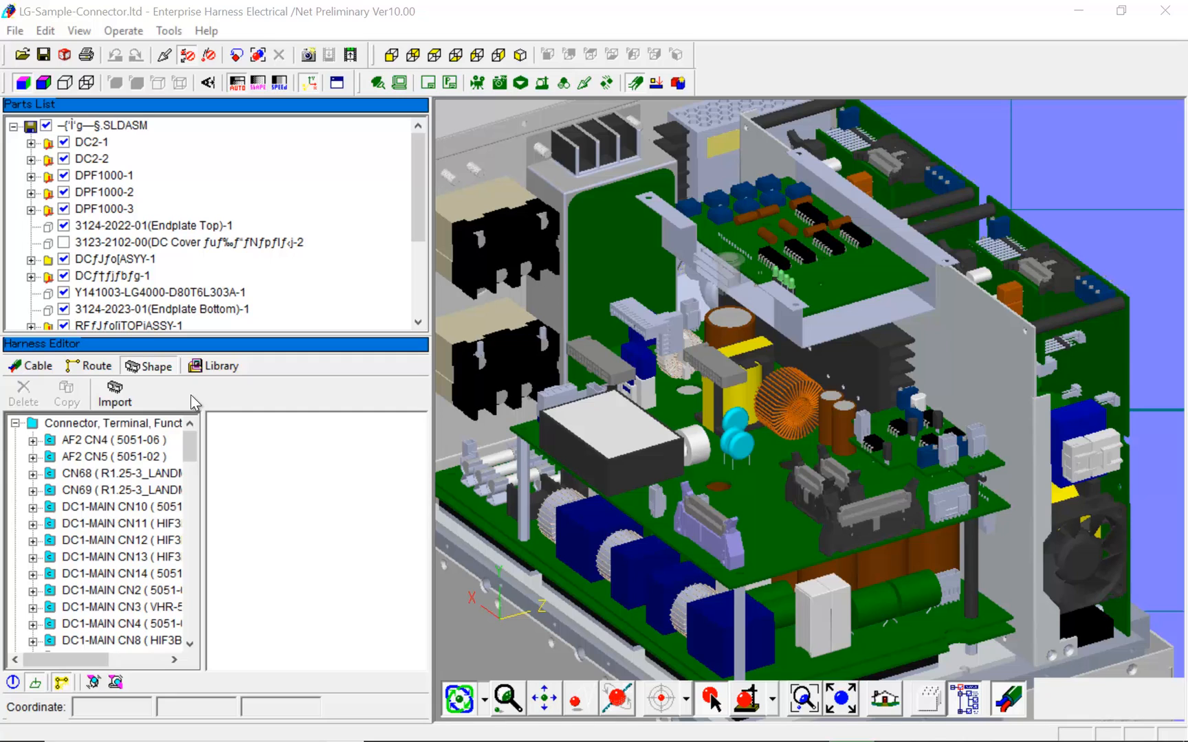
# Import the previously read wiring list LG-Sample_FromToList.csv and run auto-cabling with the cables added to the harness name assembly.
pyautogui.click(47, 365)
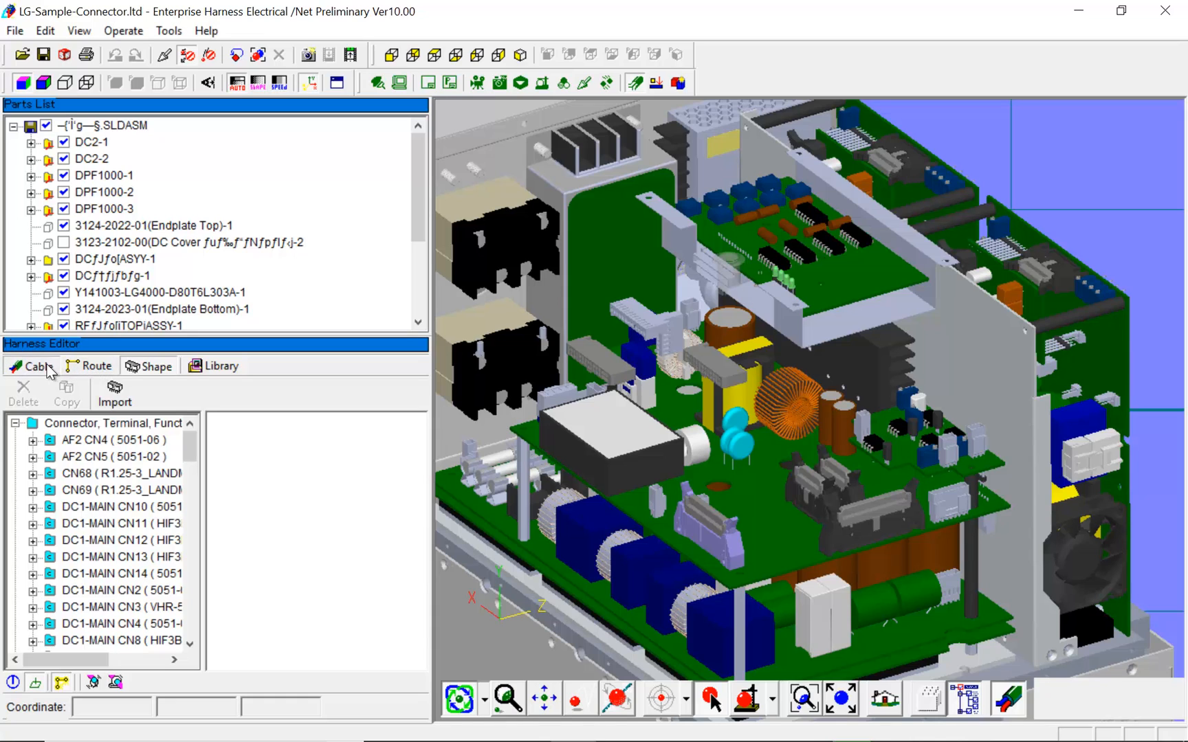
pyautogui.click(153, 393)
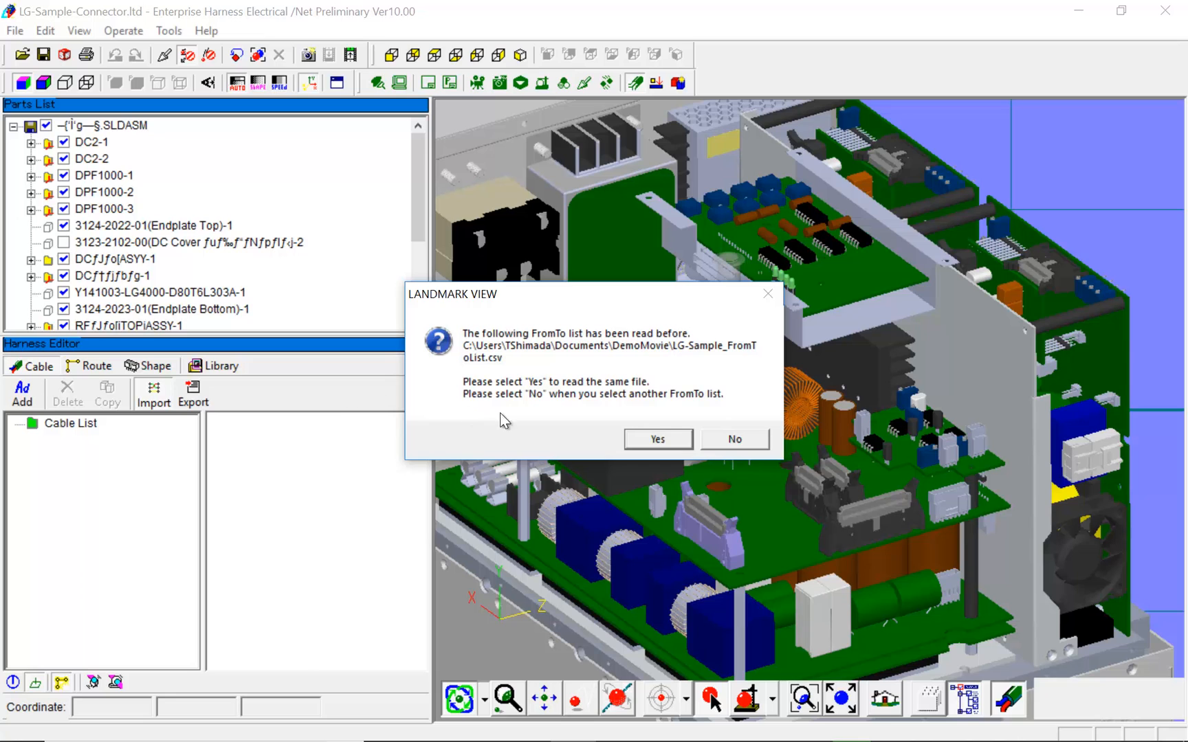
pyautogui.click(653, 440)
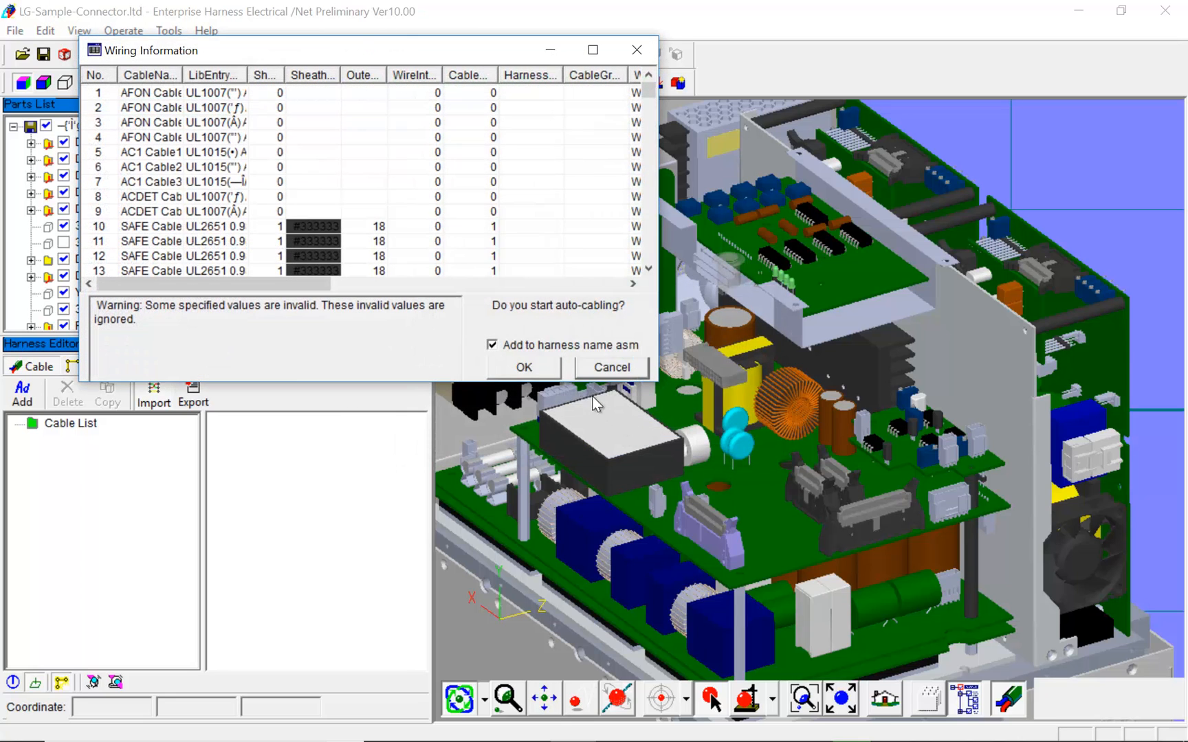
pyautogui.click(547, 372)
pyautogui.click(421, 260)
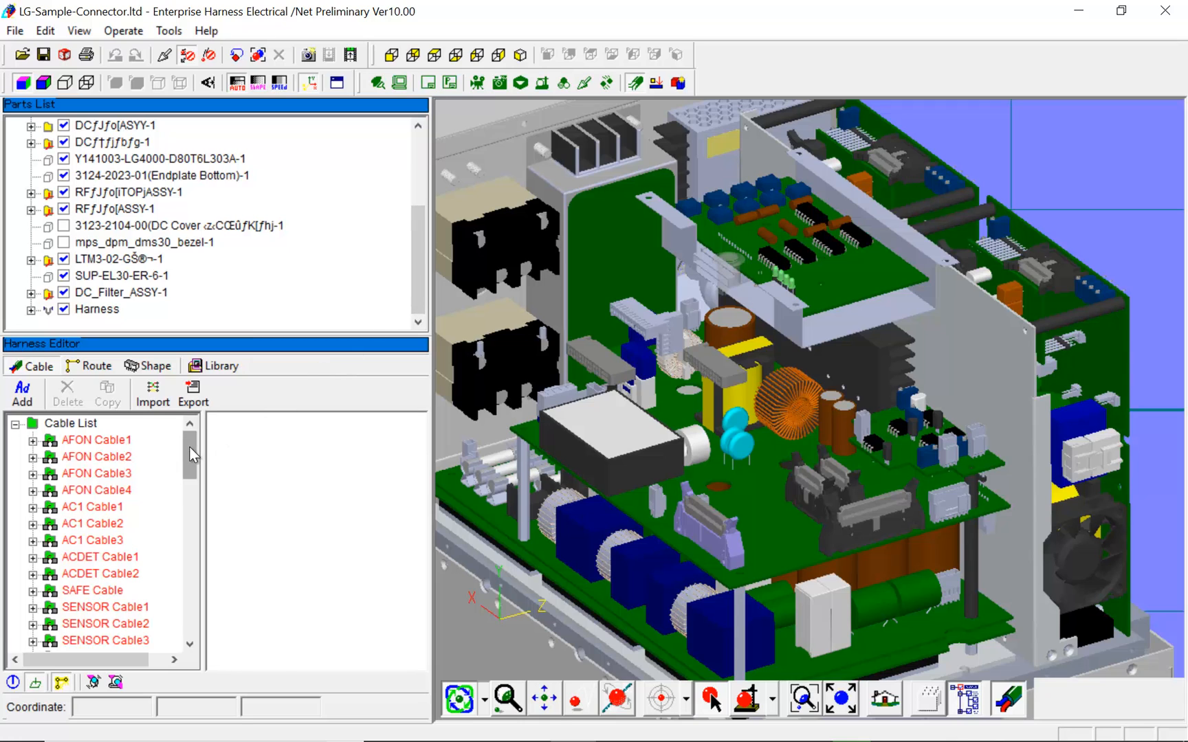
# Select Linear Cont2 Slave Cable1 and examine its path between the sub-board connector and the board behind the metal plate.
pyautogui.moveTo(190, 455); pyautogui.dragTo(186, 545)
pyautogui.click(165, 543)
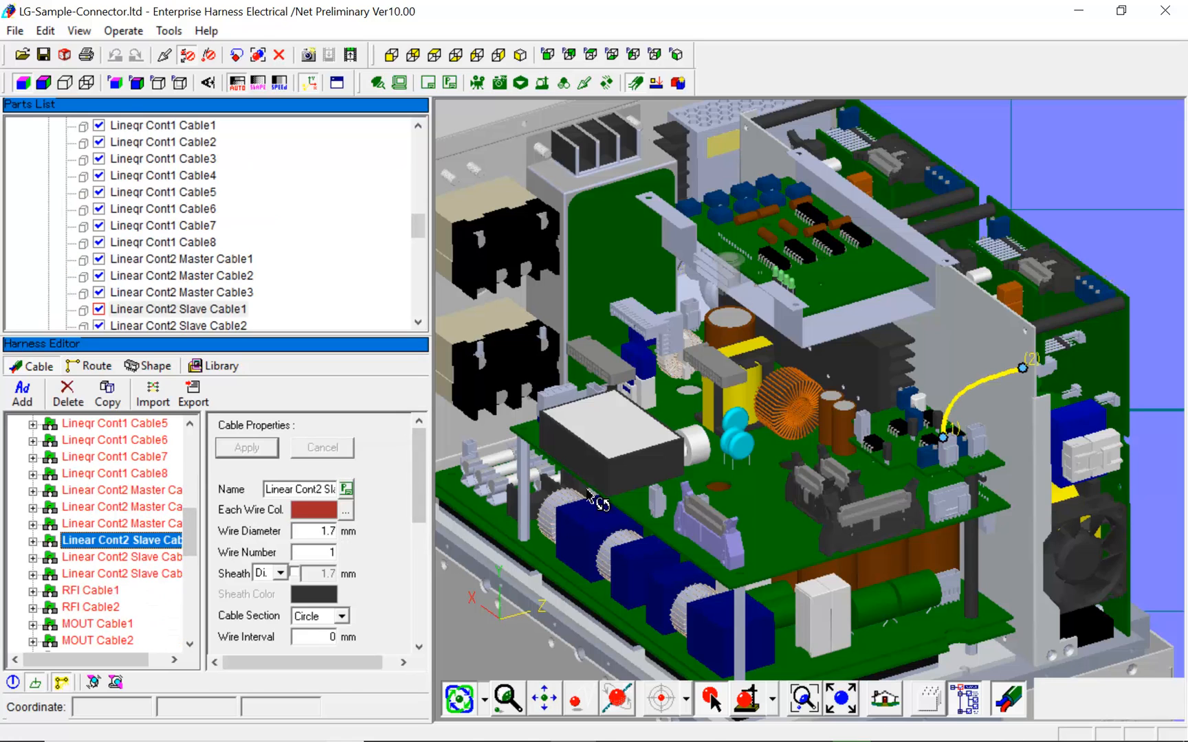
pyautogui.scroll(5, 992, 427)
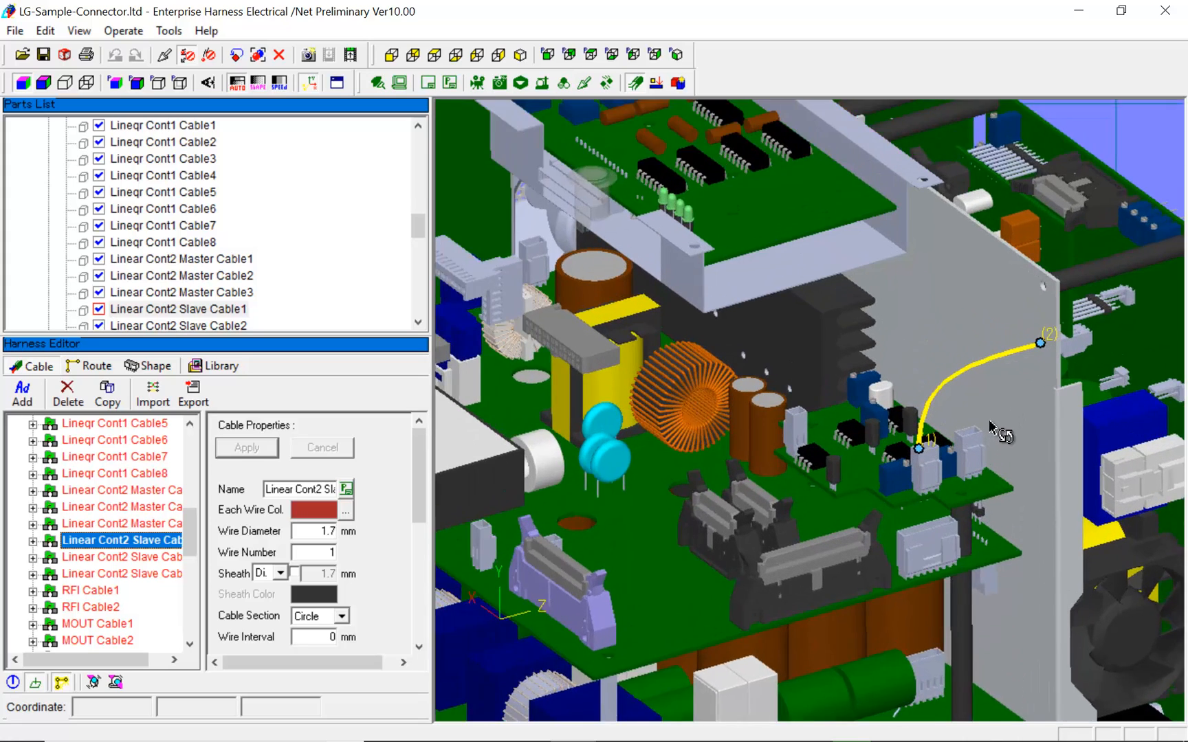
pyautogui.scroll(2, 992, 427)
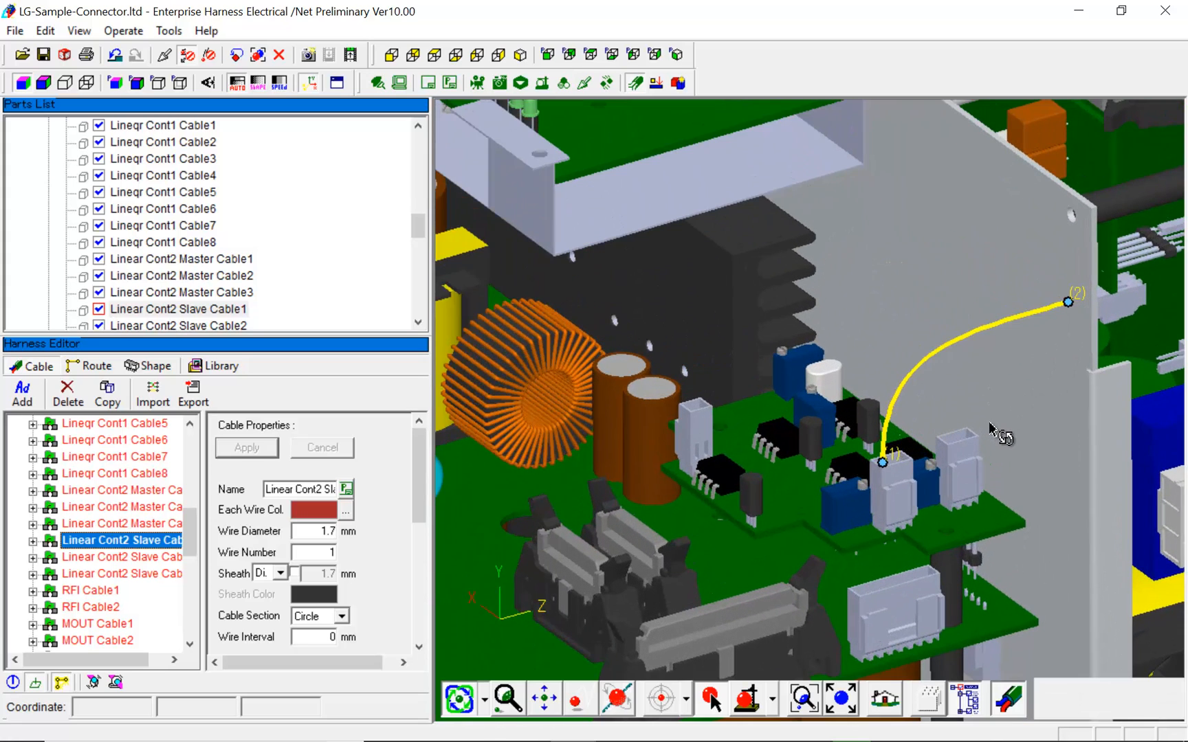
pyautogui.moveTo(992, 430); pyautogui.dragTo(887, 440, button='middle')
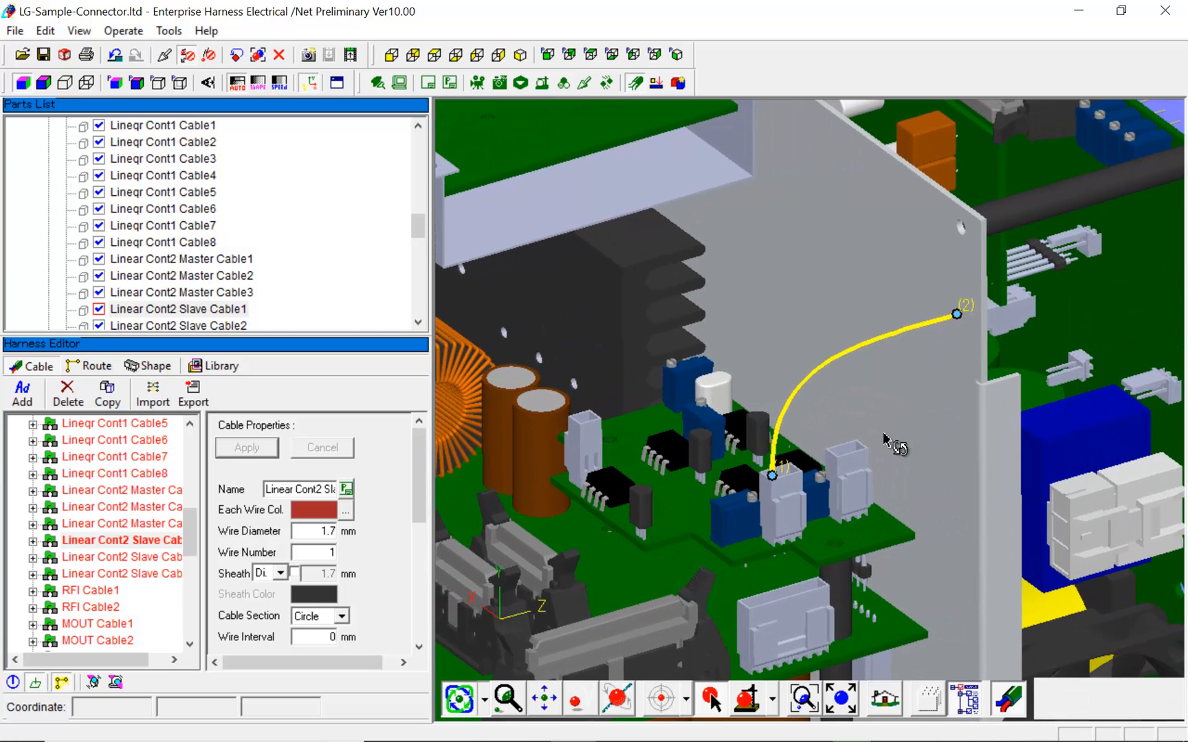
pyautogui.moveTo(887, 441)
pyautogui.mouseDown()
pyautogui.moveTo(868, 448)
pyautogui.moveTo(892, 450)
pyautogui.moveTo(877, 447)
pyautogui.mouseUp()
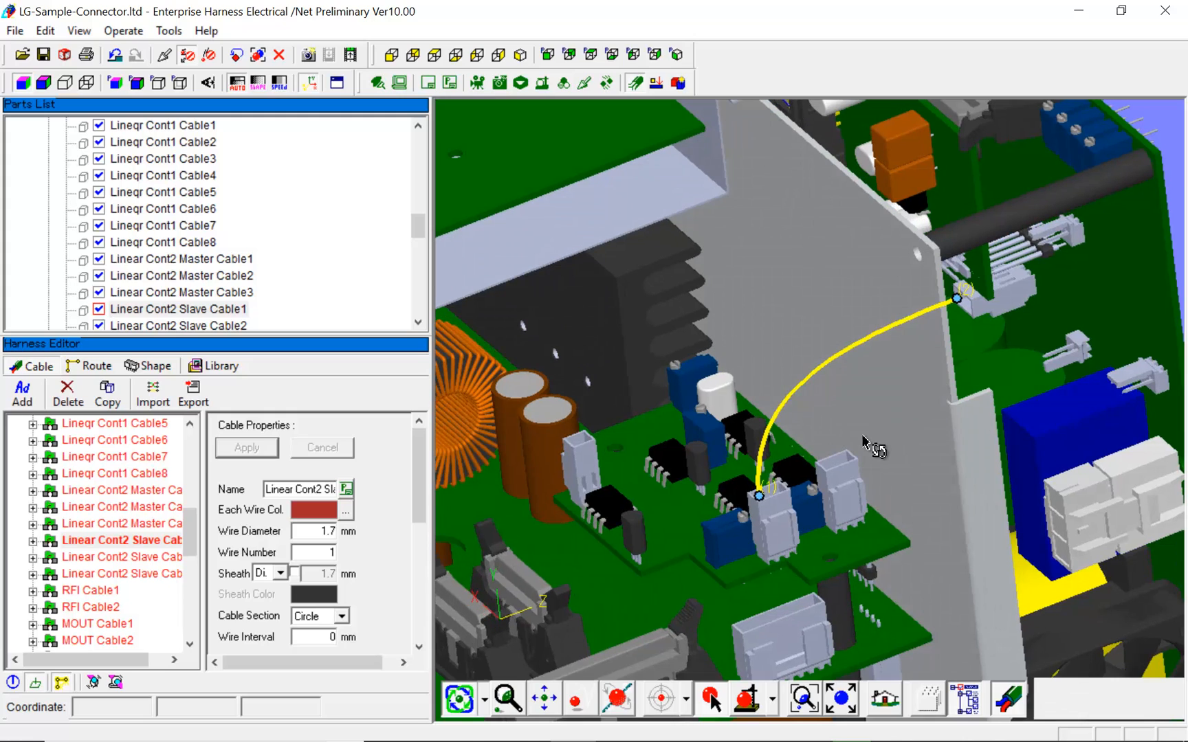
# Add a route from the sub-board's front middle connector, along the metal plate and behind the heat sink, to connector DC2-Slave CN8.
pyautogui.click(91, 366)
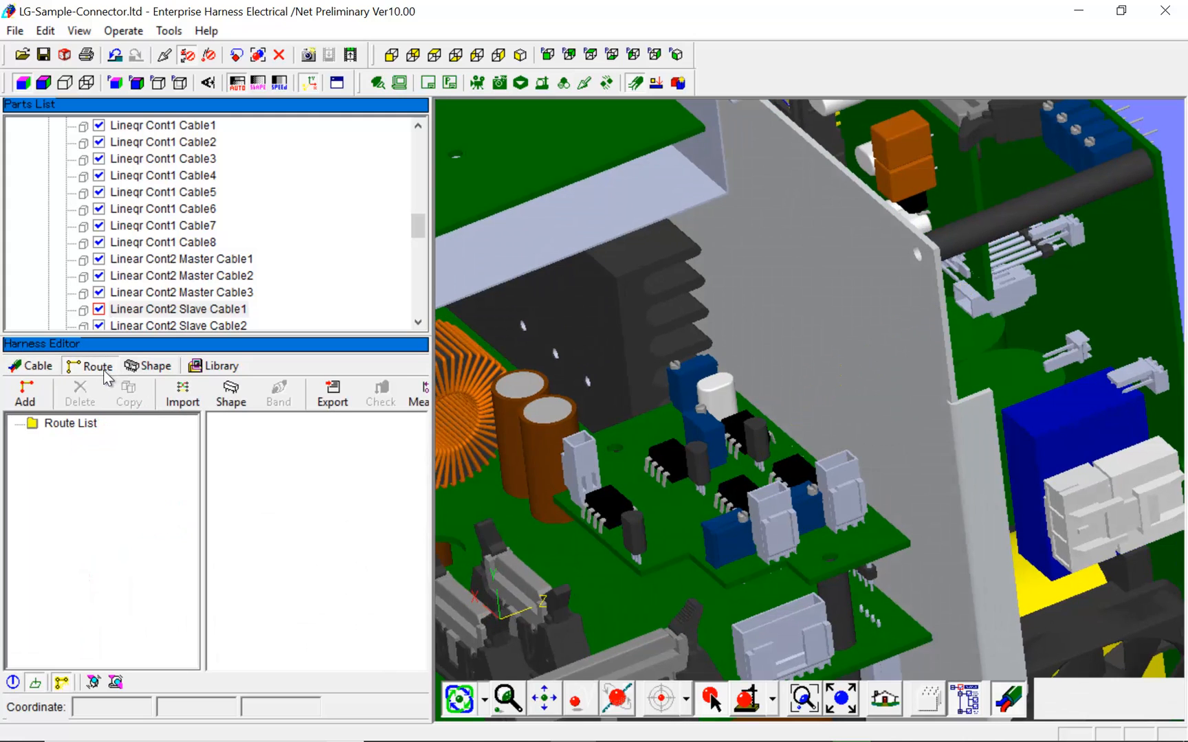
pyautogui.click(35, 405)
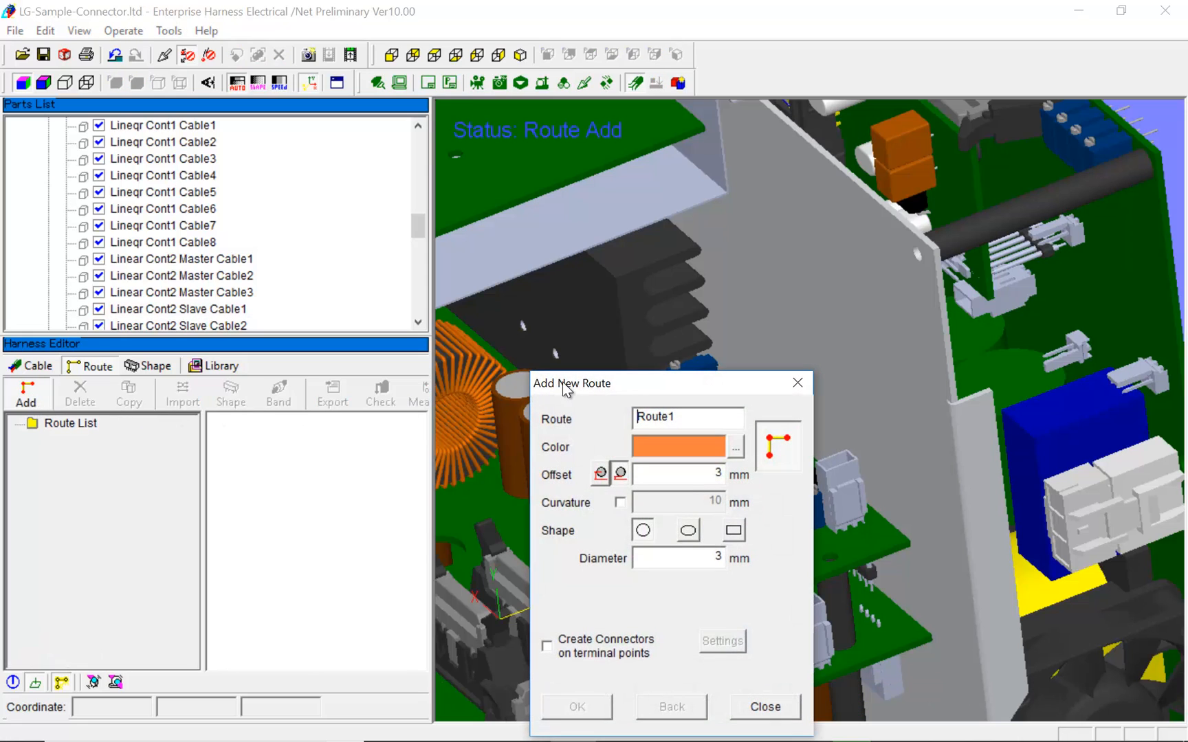
pyautogui.moveTo(568, 387); pyautogui.dragTo(151, 72)
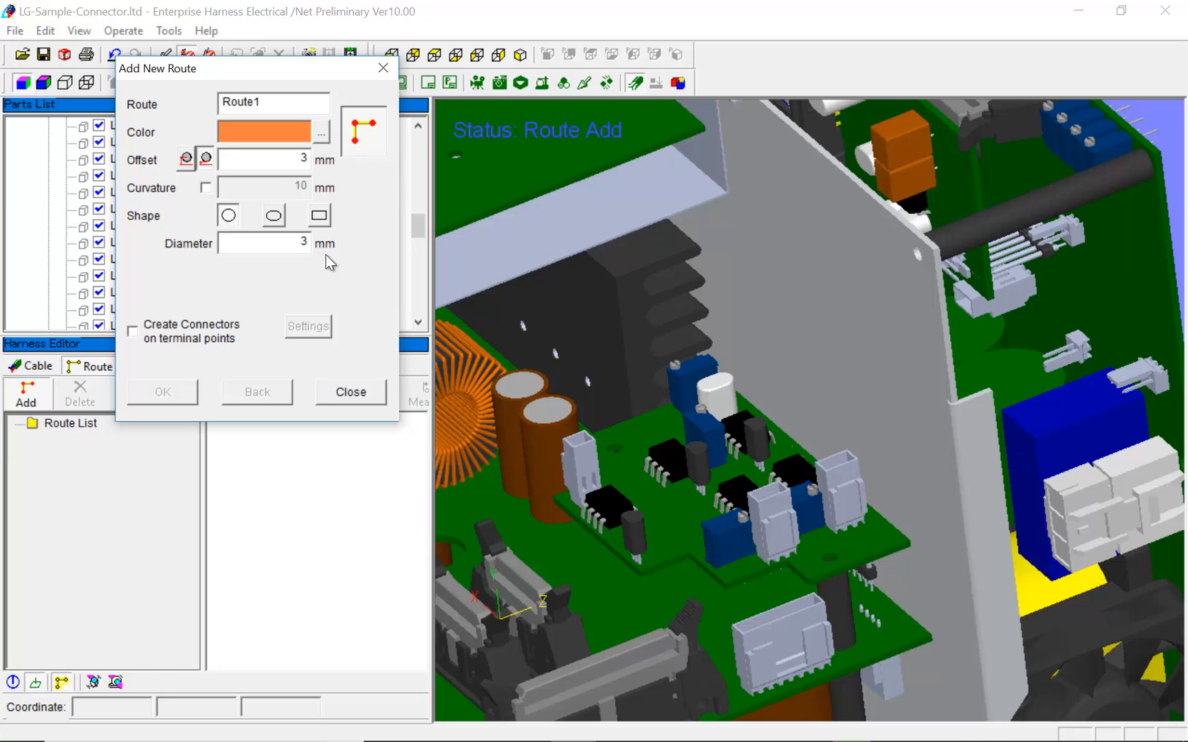
pyautogui.click(777, 494)
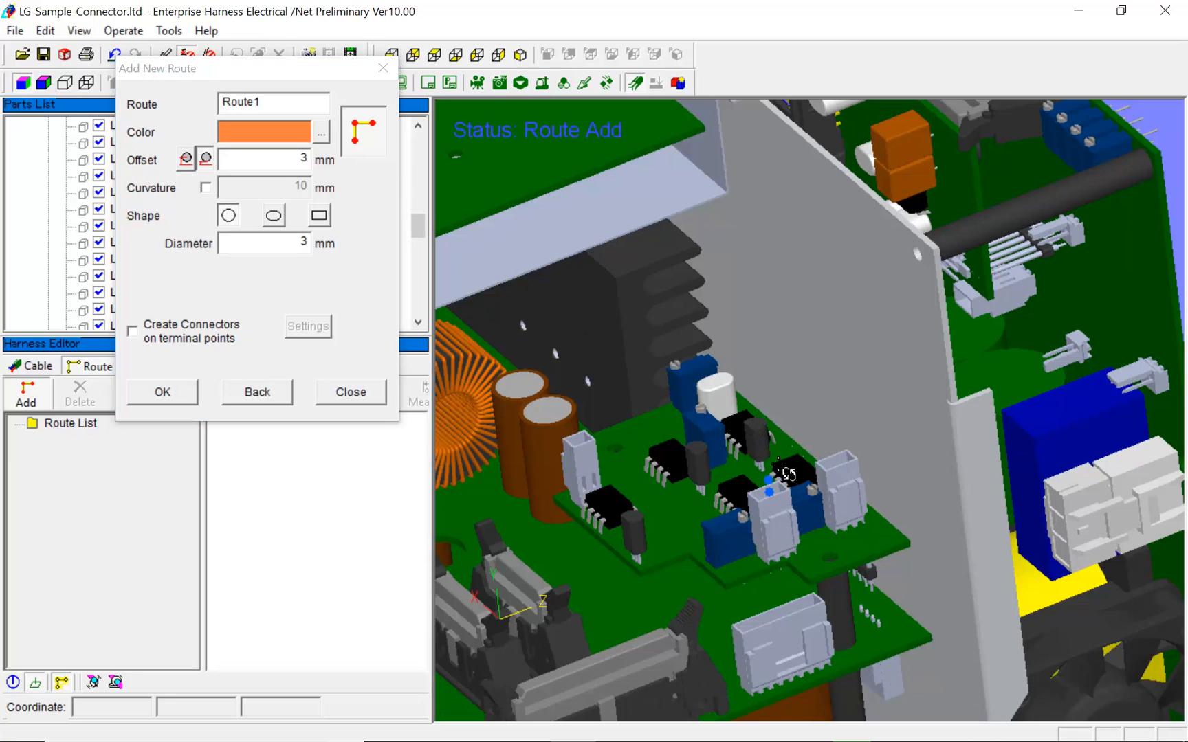
pyautogui.moveTo(782, 430); pyautogui.dragTo(808, 405, button='middle')
pyautogui.click(824, 262)
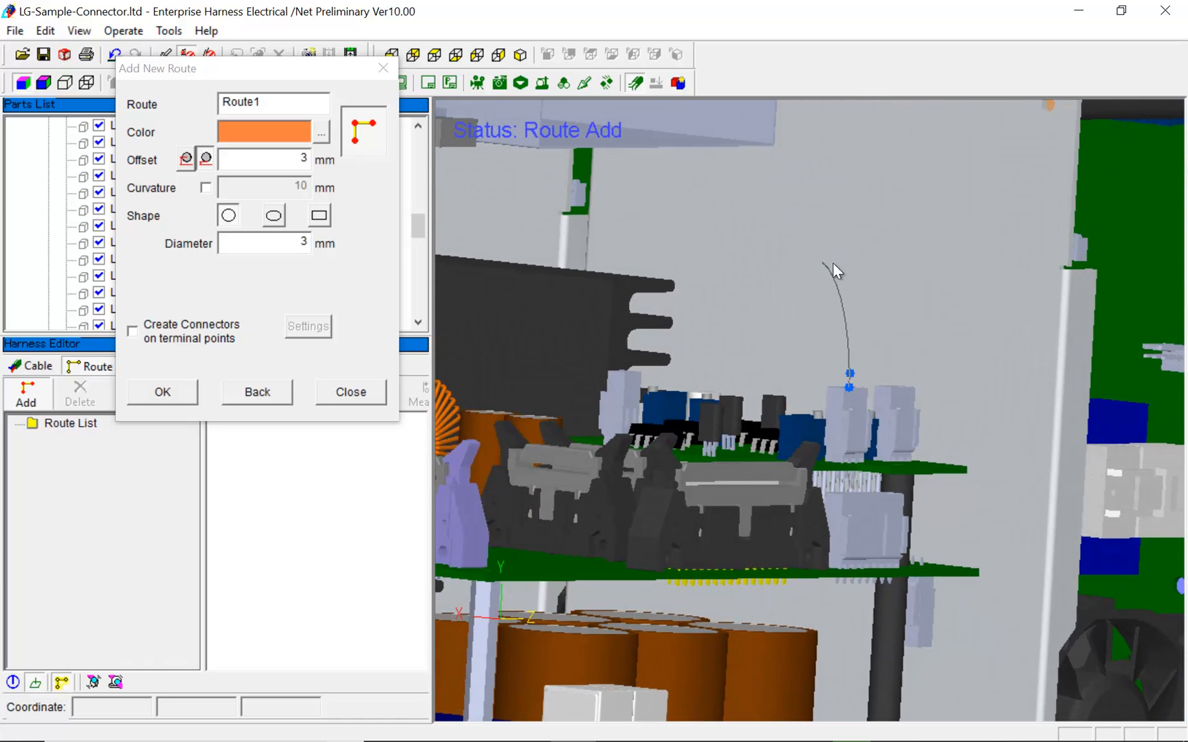
pyautogui.click(613, 232)
pyautogui.moveTo(791, 231); pyautogui.dragTo(763, 241, button='middle')
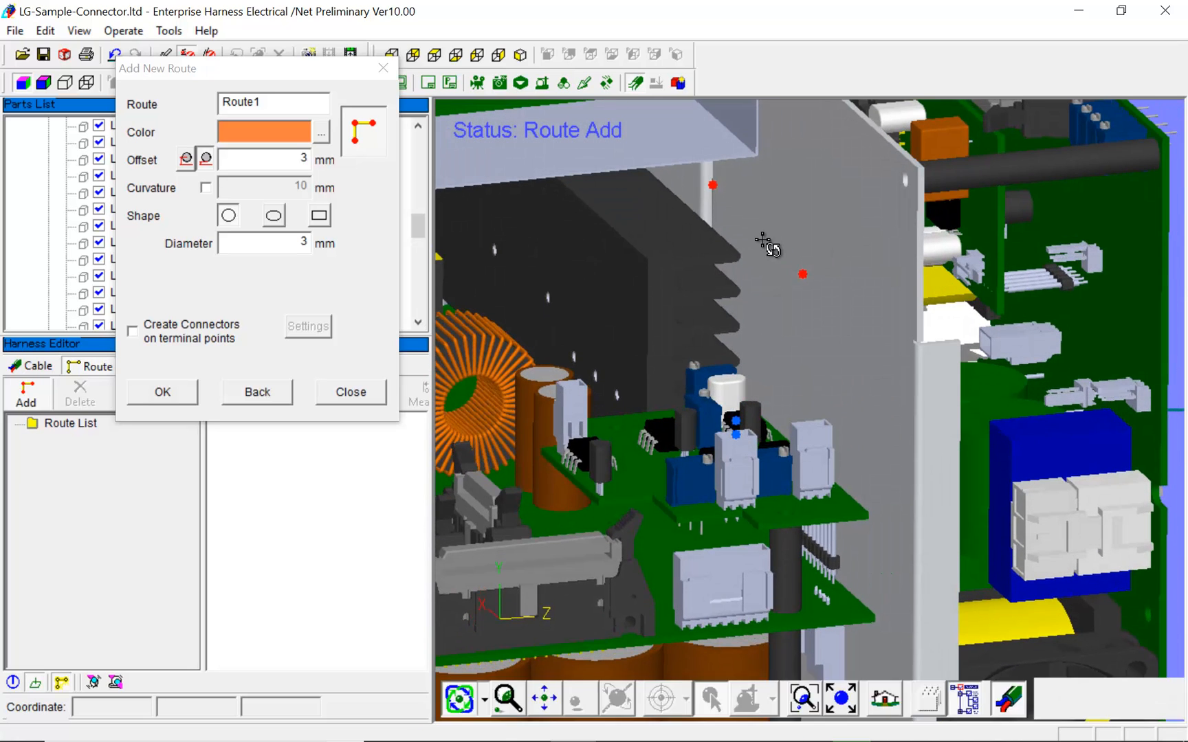
pyautogui.click(997, 344)
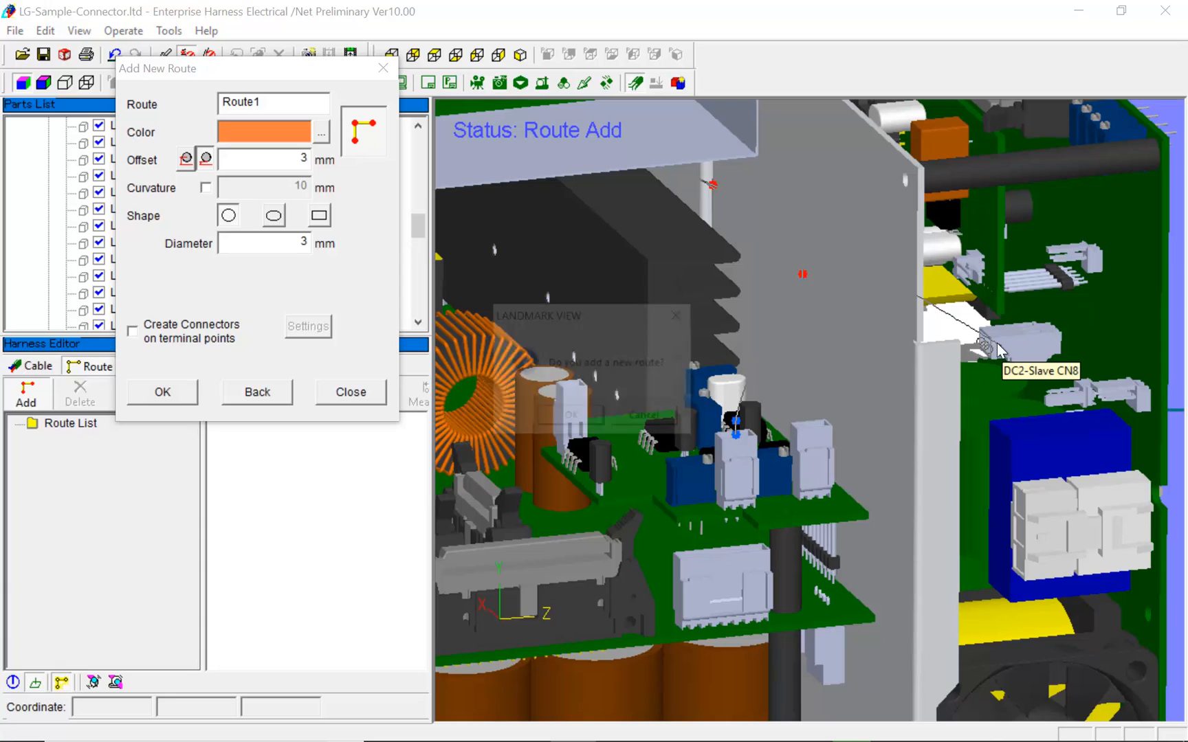
pyautogui.click(570, 418)
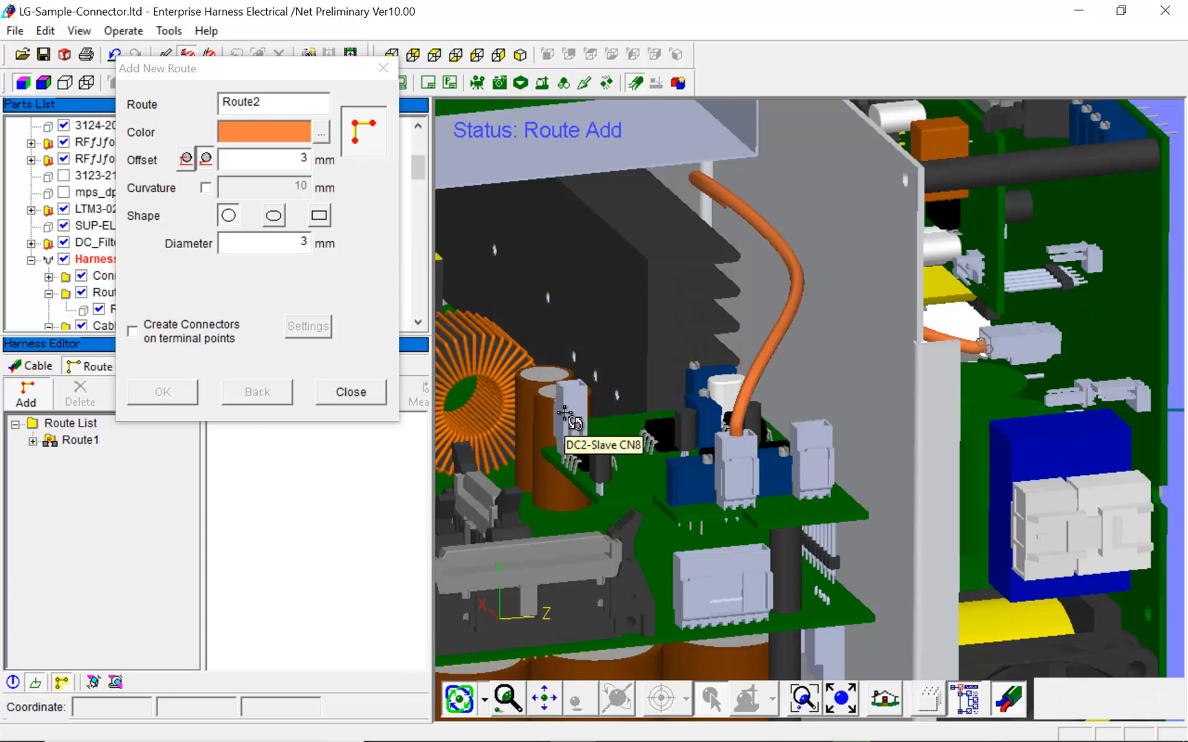
pyautogui.click(350, 394)
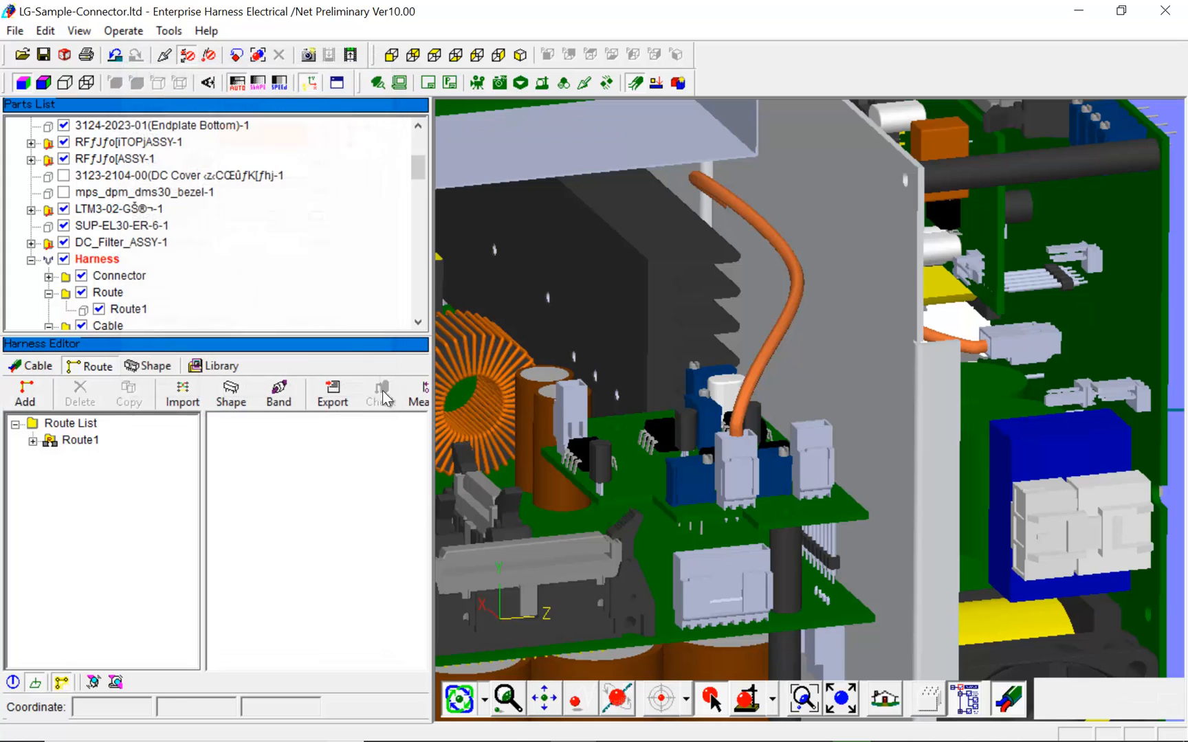
# Move route point [4] outward to the far edge of the metal plate, at about -15.6, 143.1, 366.5.
pyautogui.moveTo(714, 368); pyautogui.dragTo(721, 358, button='middle')
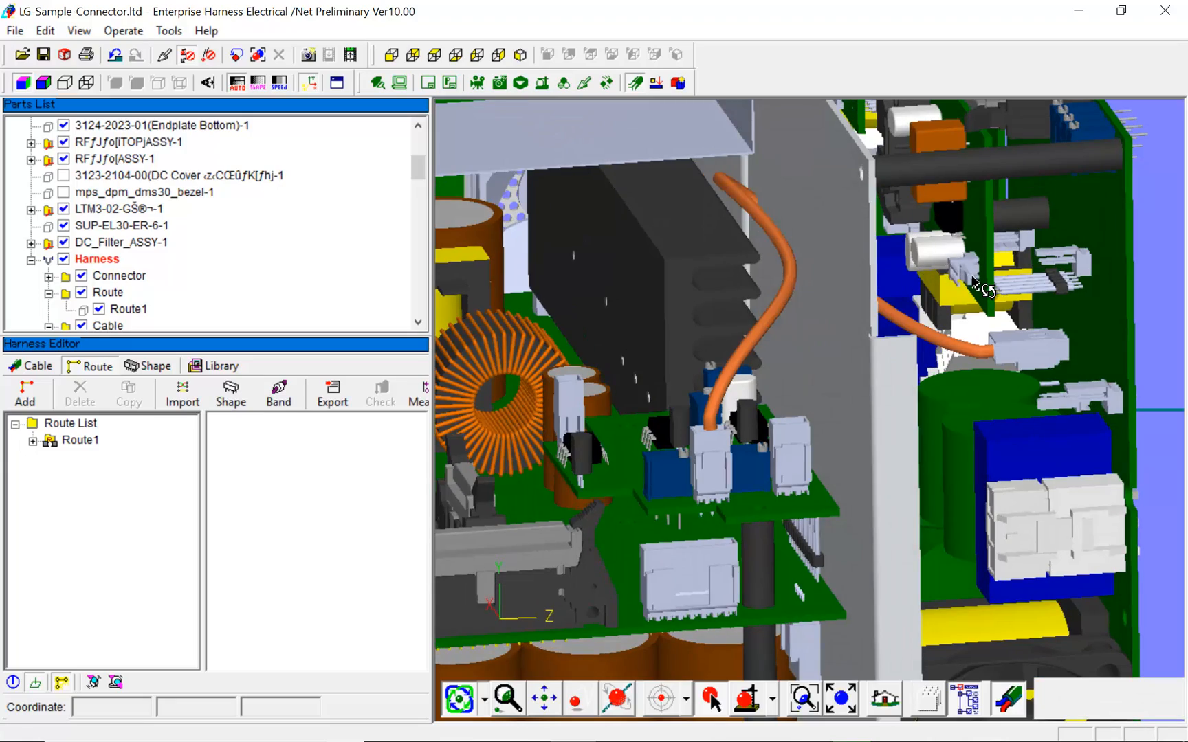
pyautogui.moveTo(959, 283); pyautogui.dragTo(899, 428, button='middle')
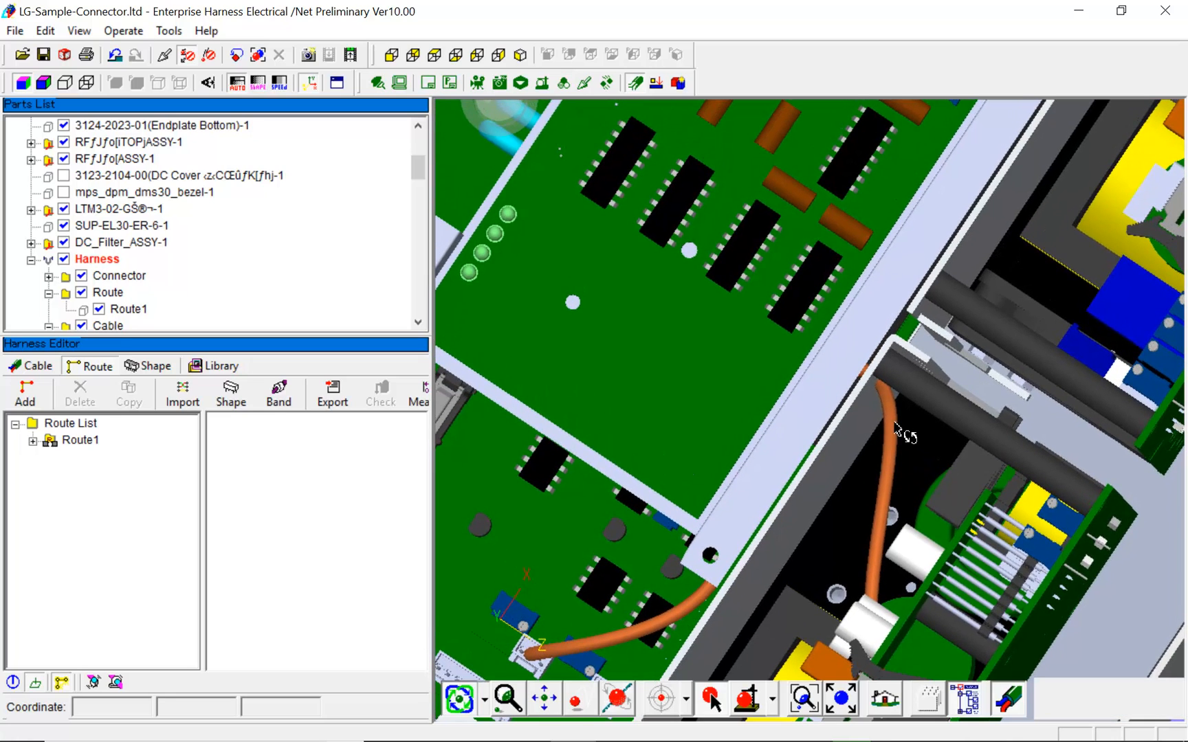
pyautogui.click(893, 424)
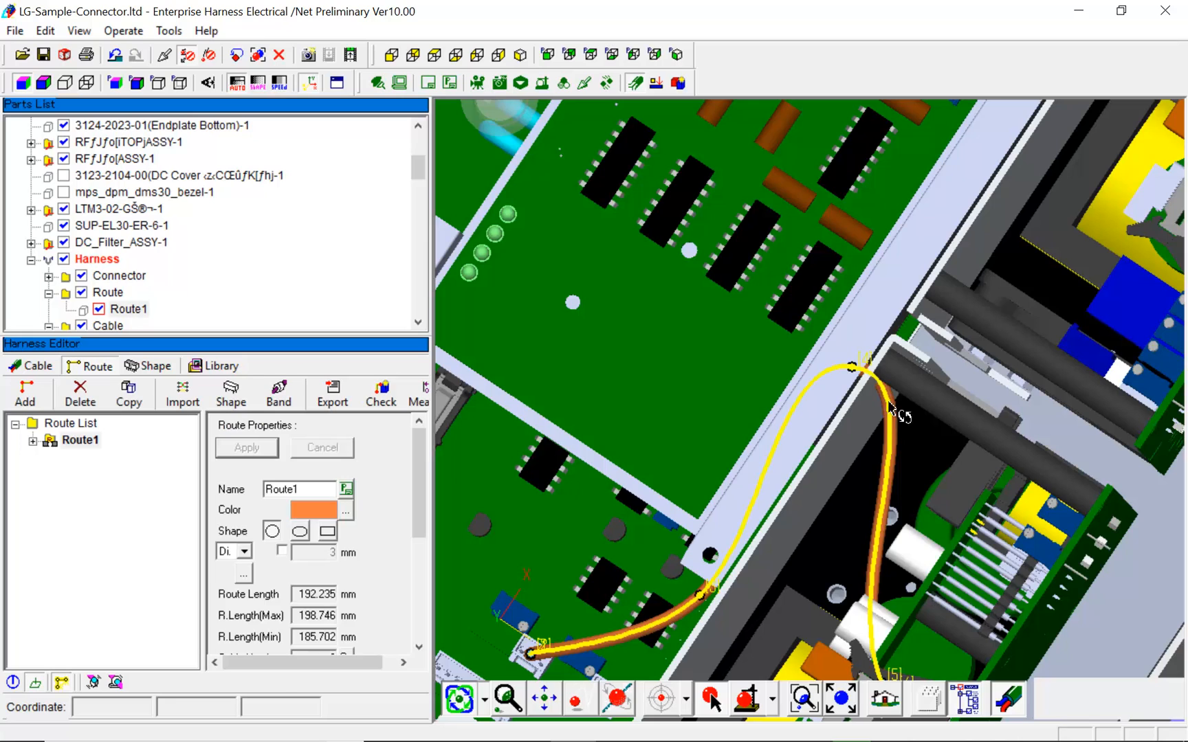
pyautogui.click(859, 370)
pyautogui.moveTo(875, 359); pyautogui.dragTo(939, 335)
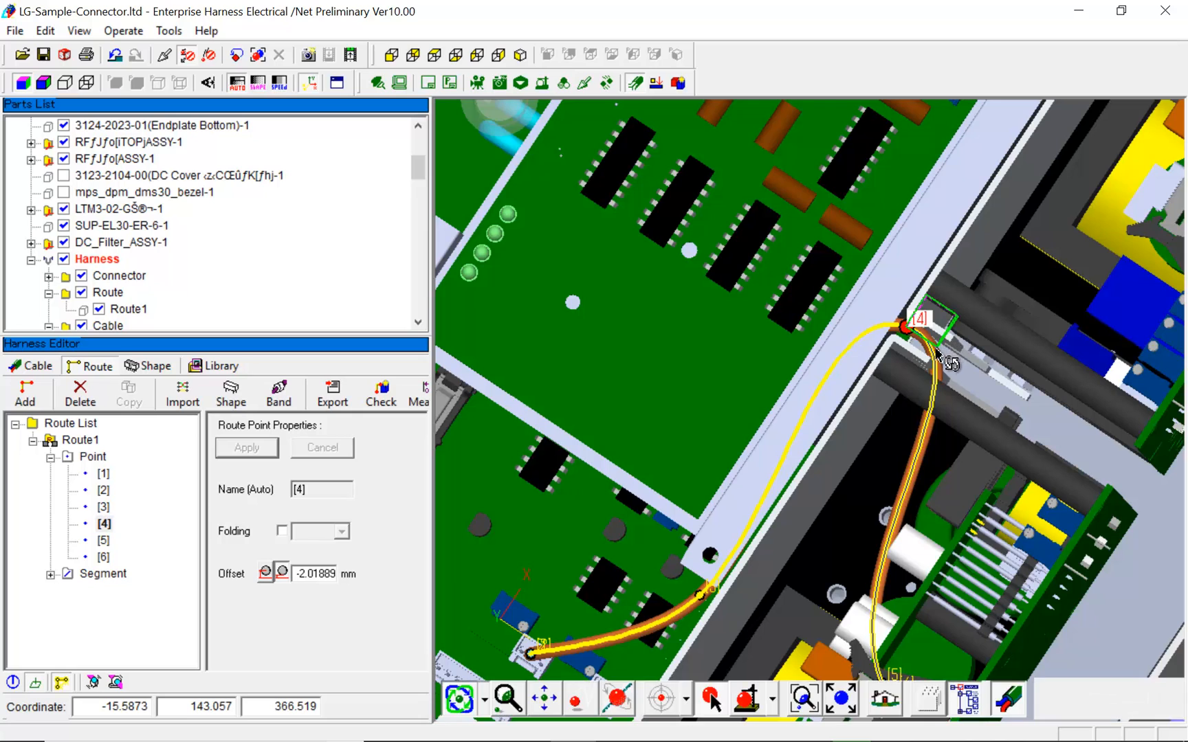
# Insert a route point after point [4] and move it beyond the plate edge to about -20.6, 139.1, 385.4.
pyautogui.rightClick(937, 354)
pyautogui.click(960, 362)
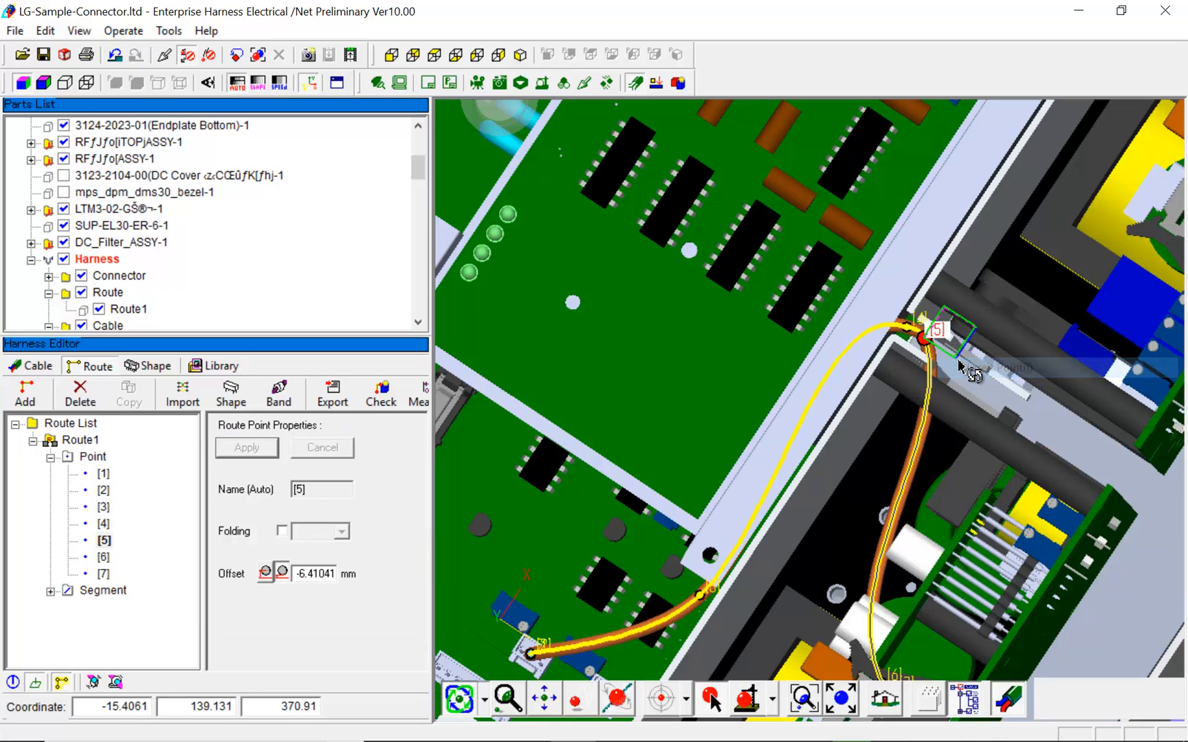
pyautogui.moveTo(959, 337); pyautogui.dragTo(1007, 397)
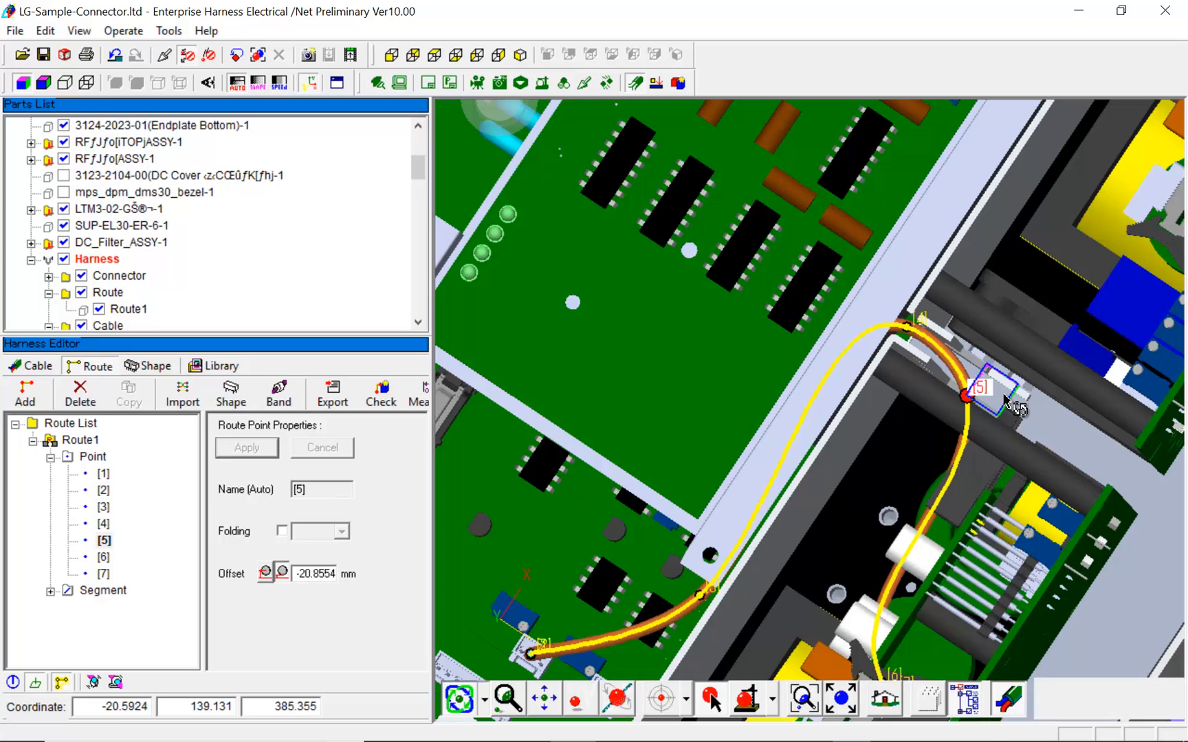
pyautogui.click(1043, 421)
pyautogui.moveTo(976, 471); pyautogui.dragTo(918, 372)
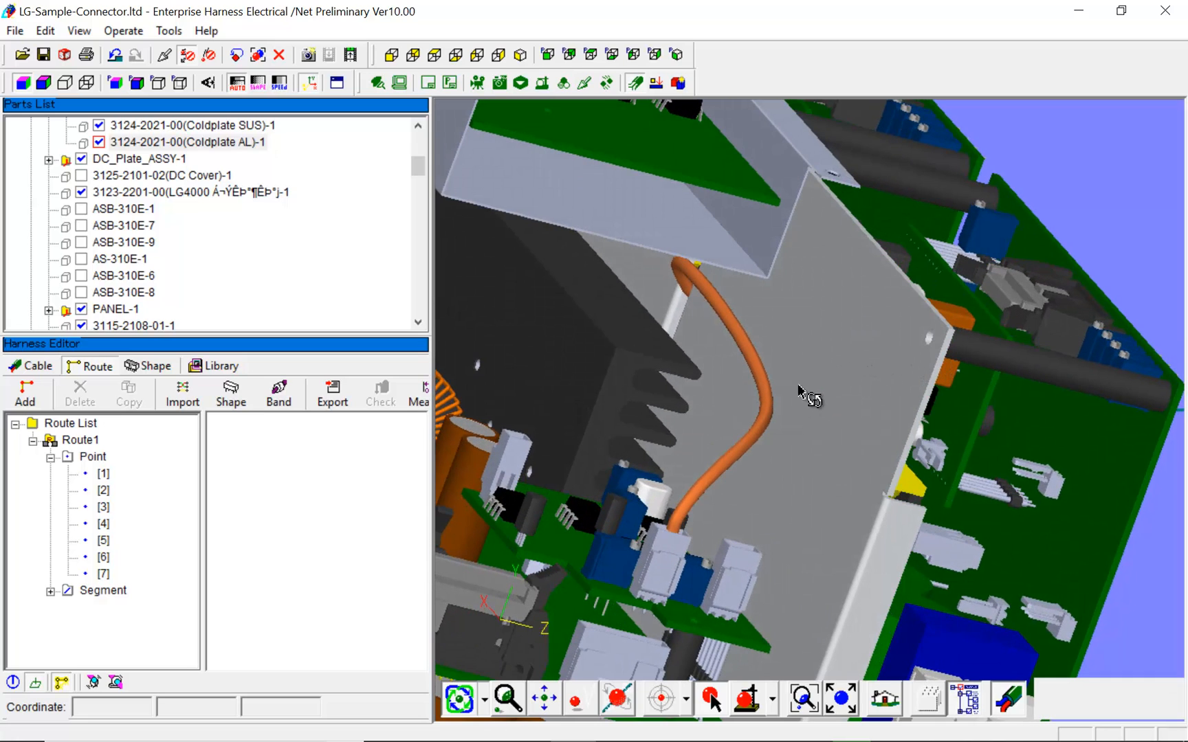
pyautogui.moveTo(632, 433); pyautogui.dragTo(683, 443)
pyautogui.moveTo(683, 443); pyautogui.dragTo(691, 348, button='middle')
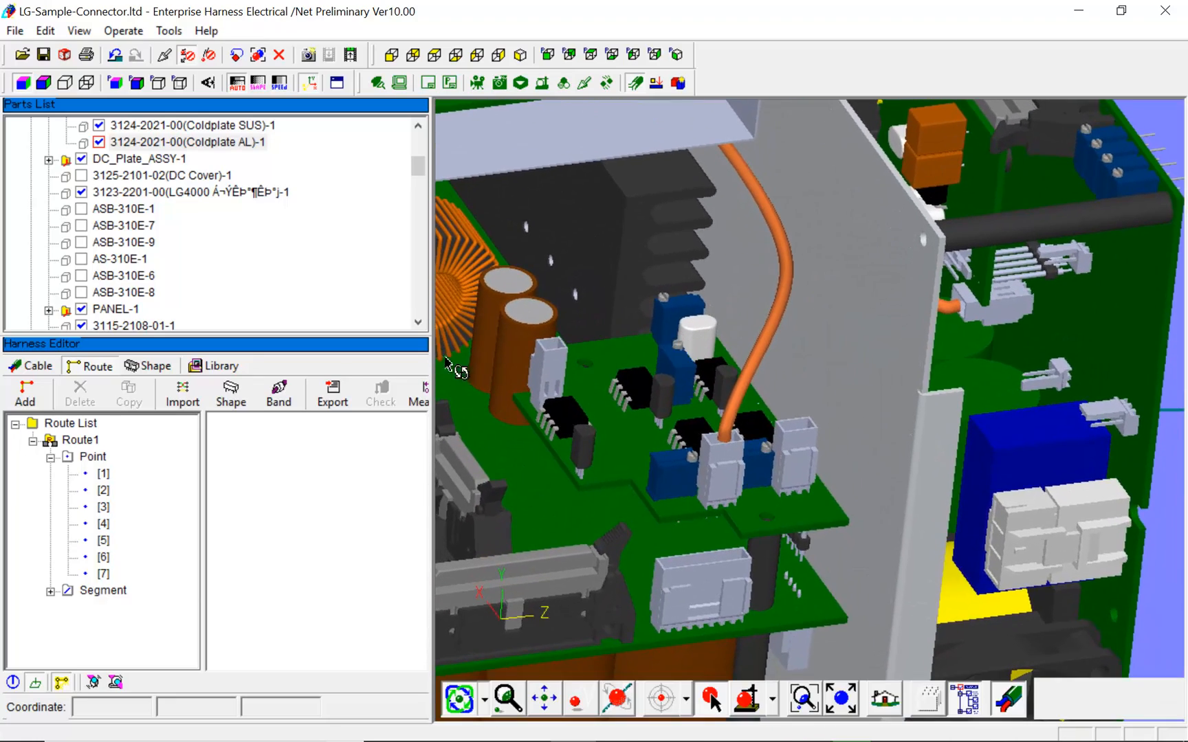
# Mount Linear Cont2 Slave Cable1, Cable2 and Cable3 together on the route.
pyautogui.click(38, 367)
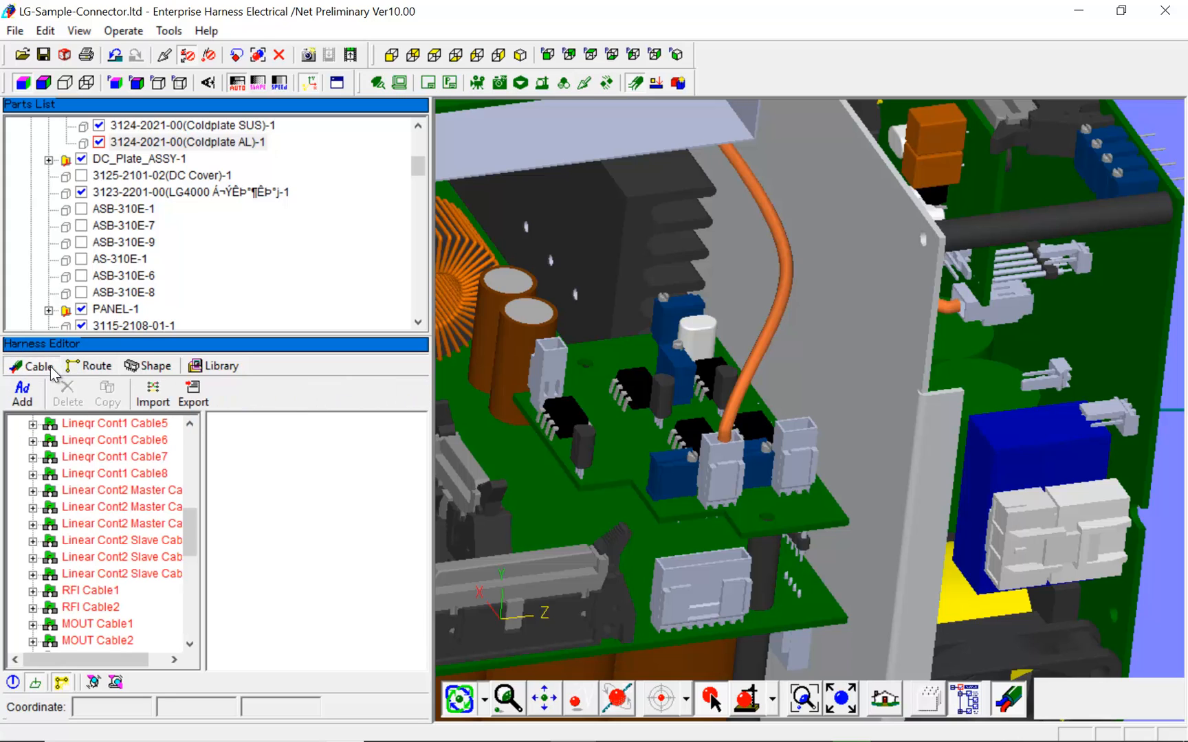
pyautogui.click(171, 541)
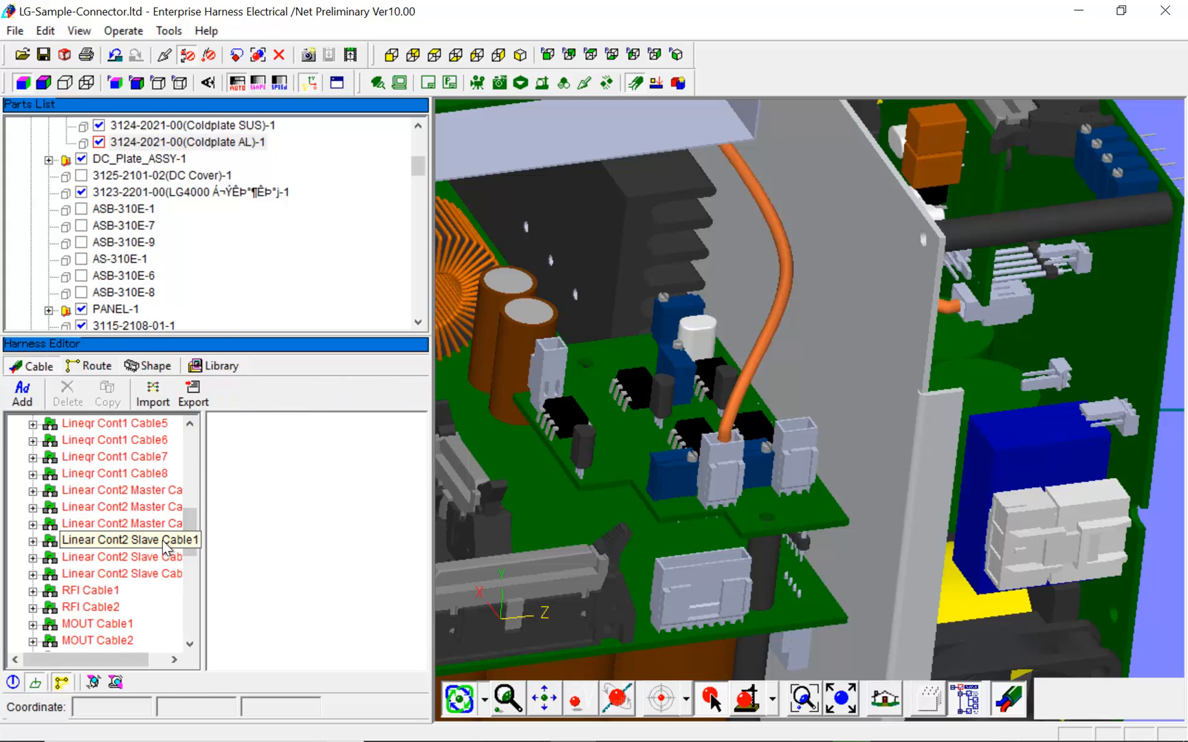
pyautogui.keyDown('shift'); pyautogui.click(167, 575); pyautogui.keyUp('shift')
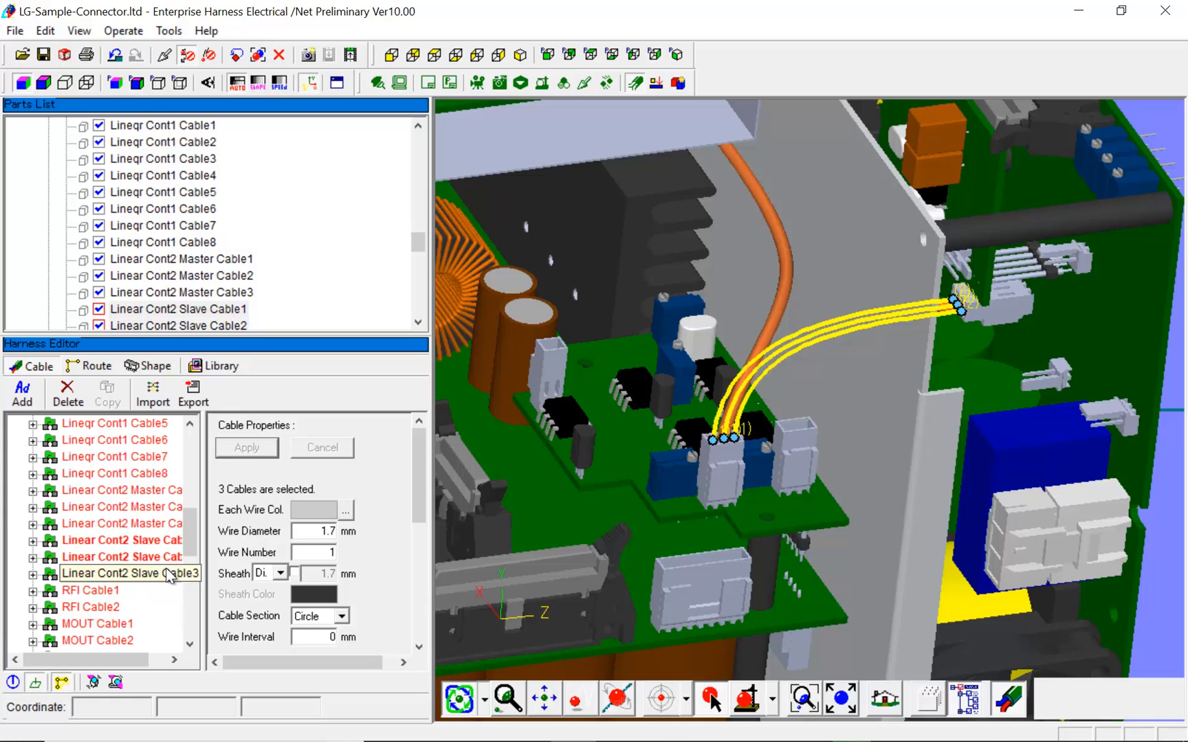
pyautogui.rightClick(167, 575)
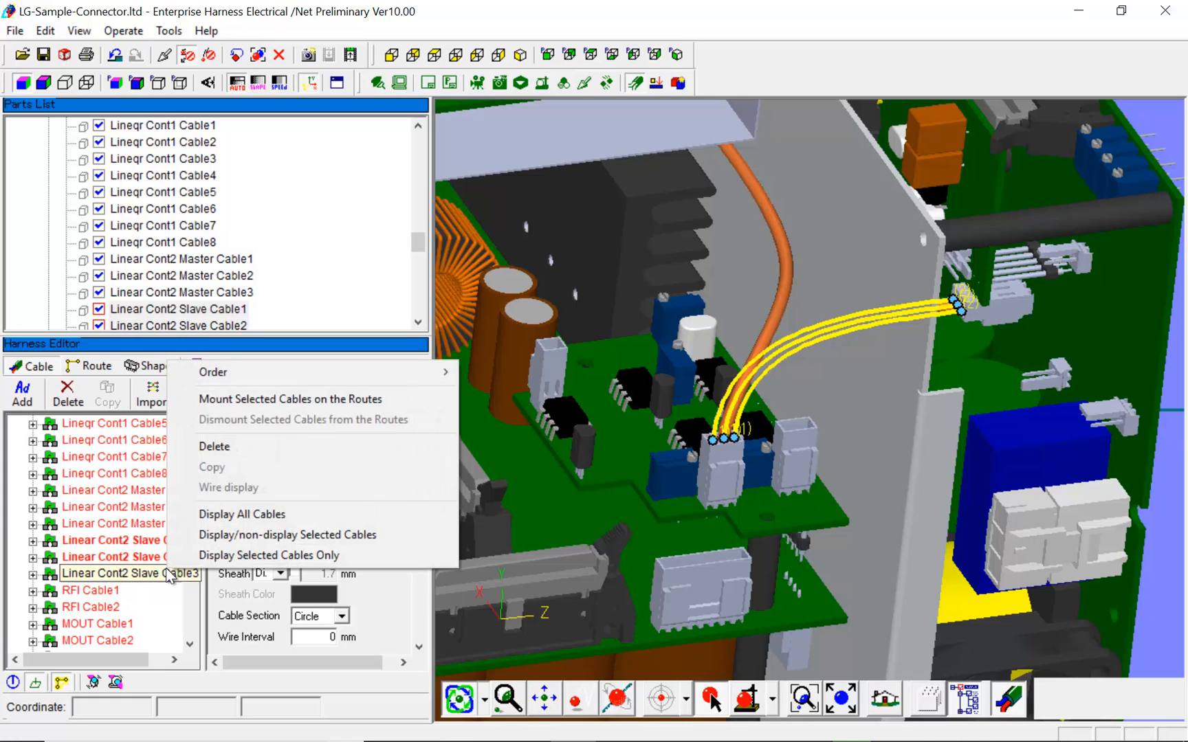
pyautogui.click(322, 400)
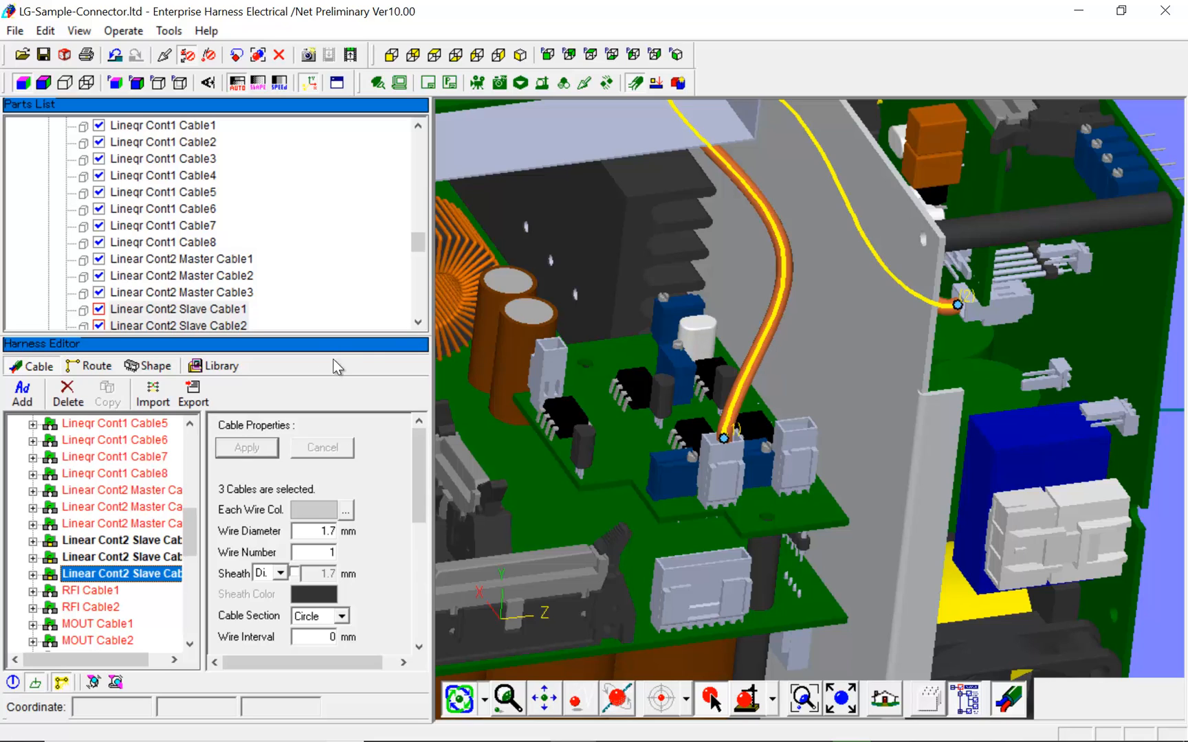
# Switch the three mounted Linear Cont2 Slave cables to wire display and deselect them.
pyautogui.rightClick(756, 352)
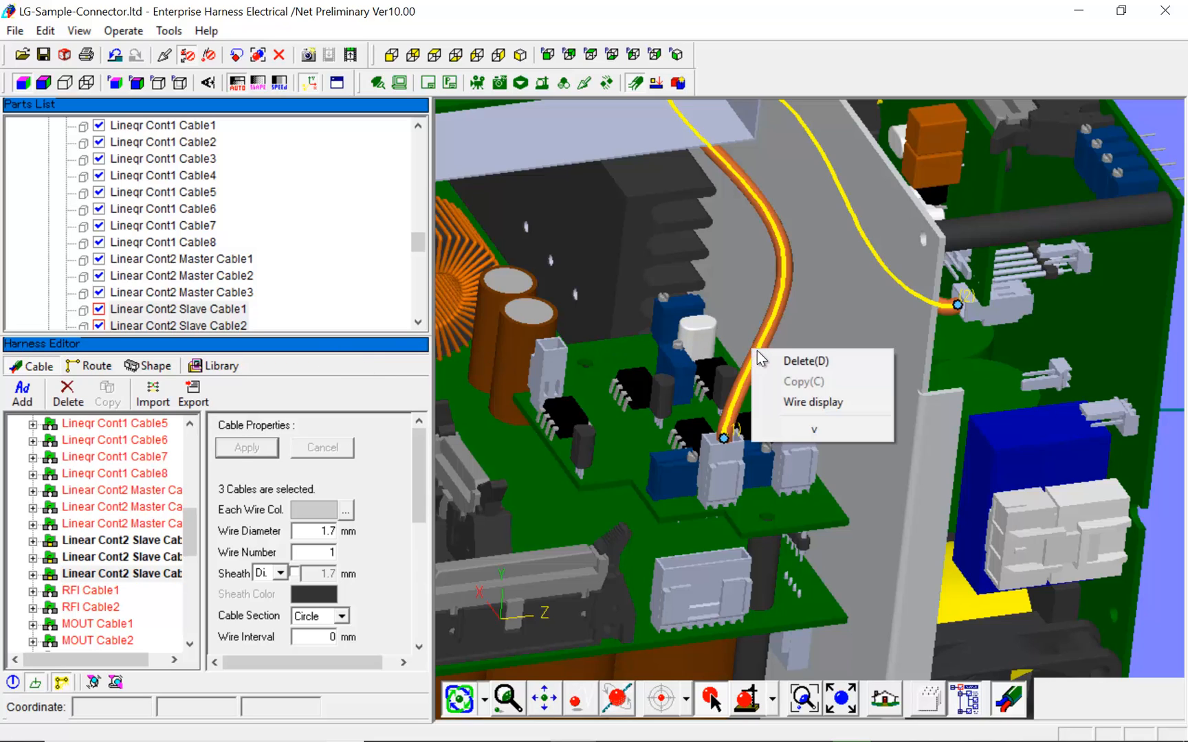
pyautogui.click(790, 406)
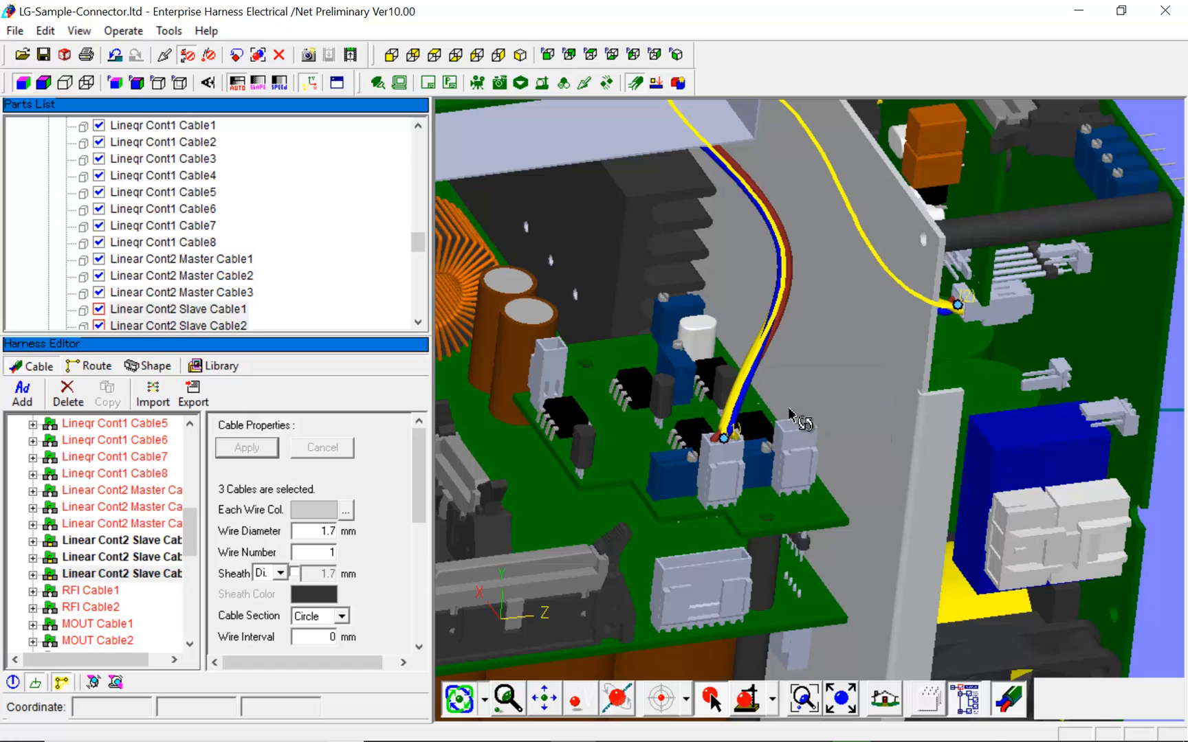
pyautogui.click(1163, 423)
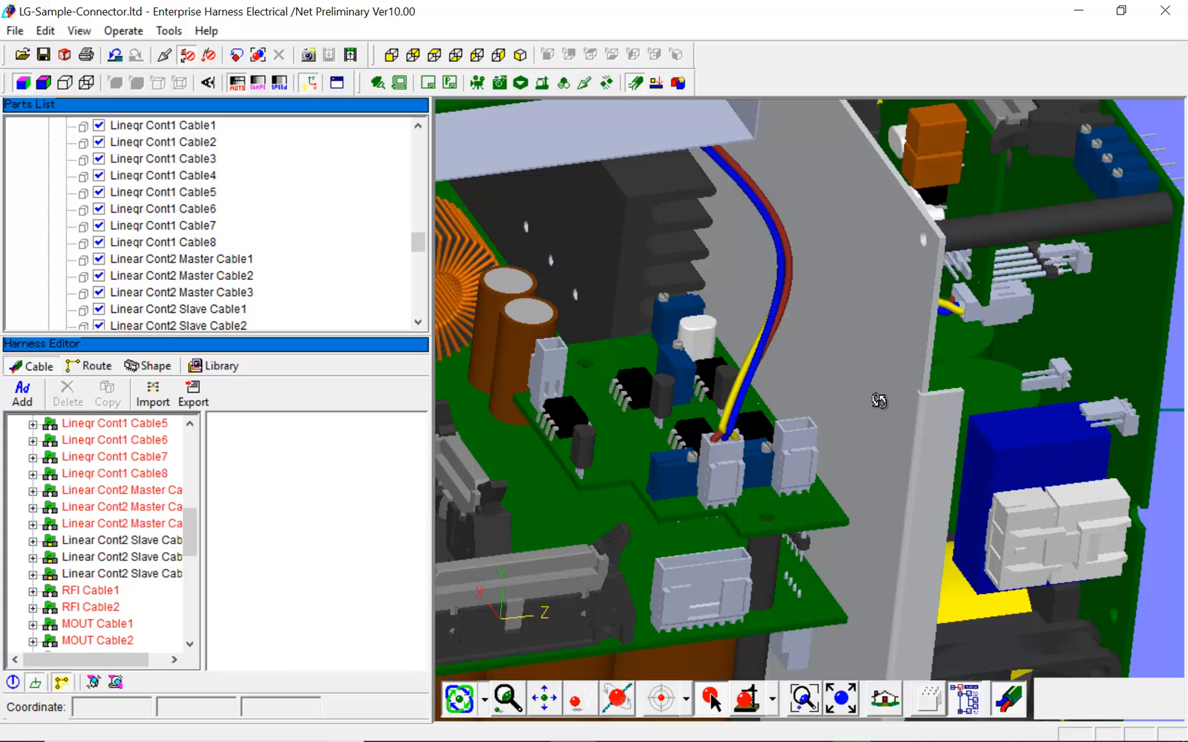
pyautogui.moveTo(873, 397); pyautogui.dragTo(873, 380)
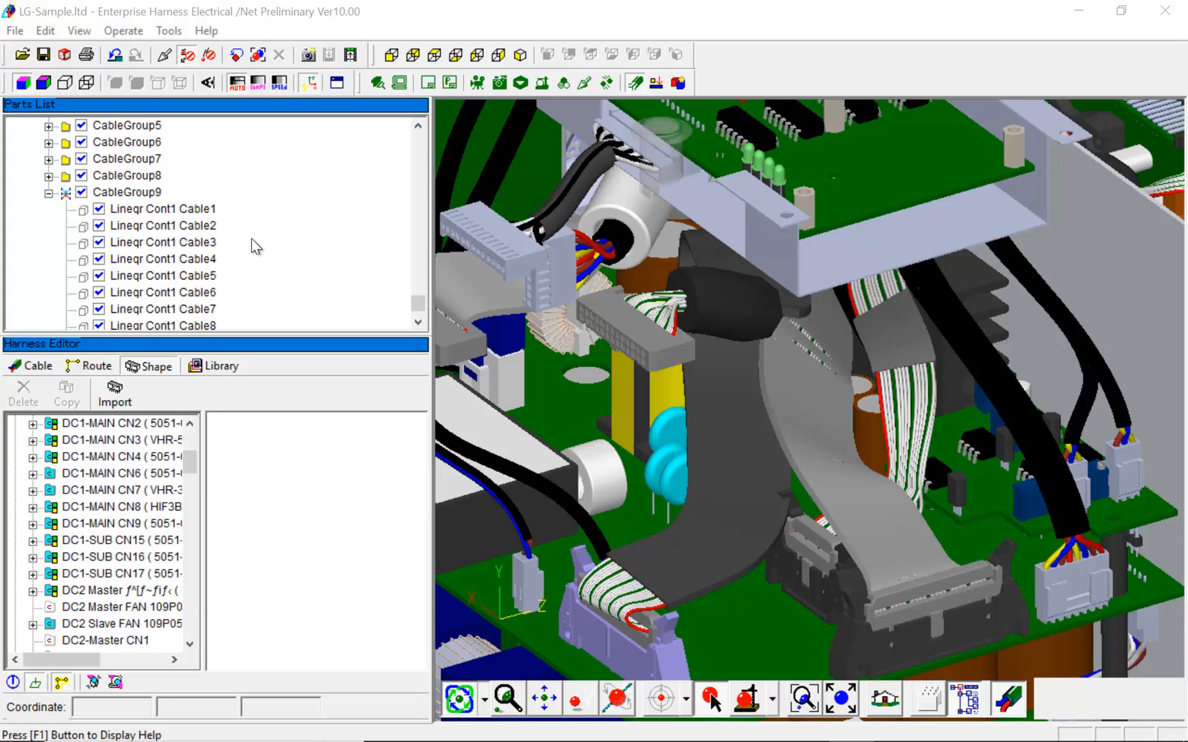
# Display only CableGroup9 to examine its harness on its own, and restore the display of the other parts.
pyautogui.click(155, 193)
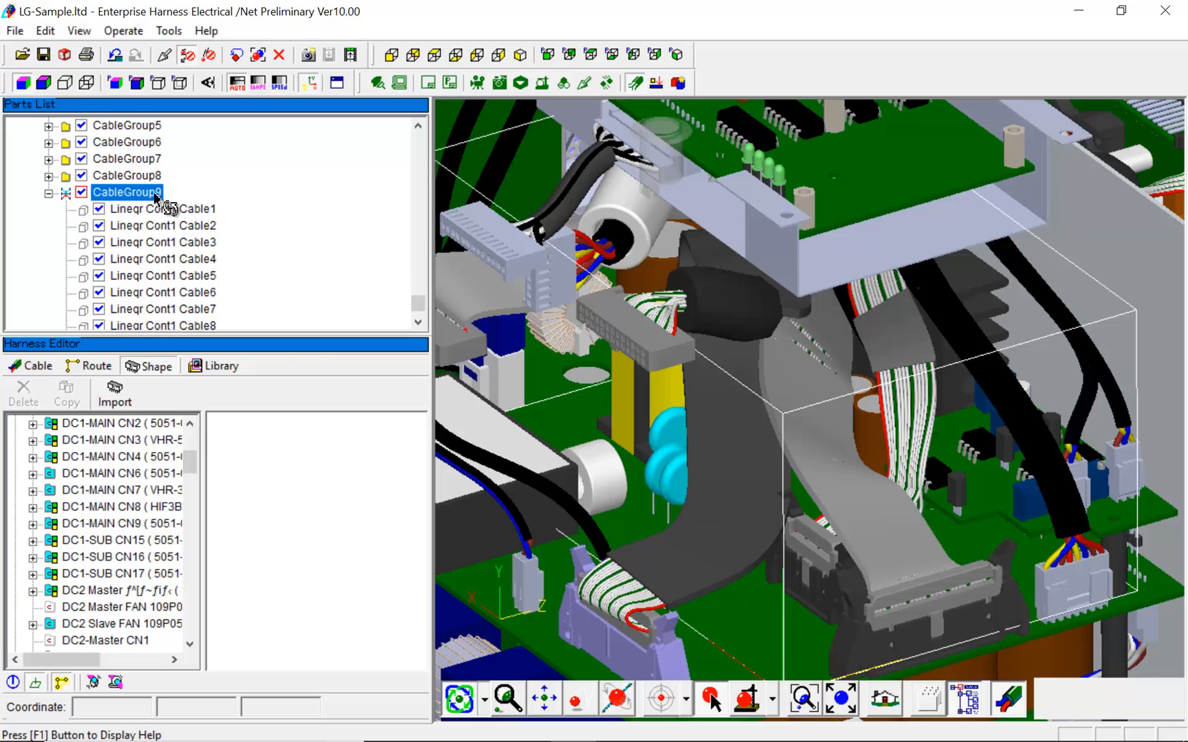
pyautogui.rightClick(157, 194)
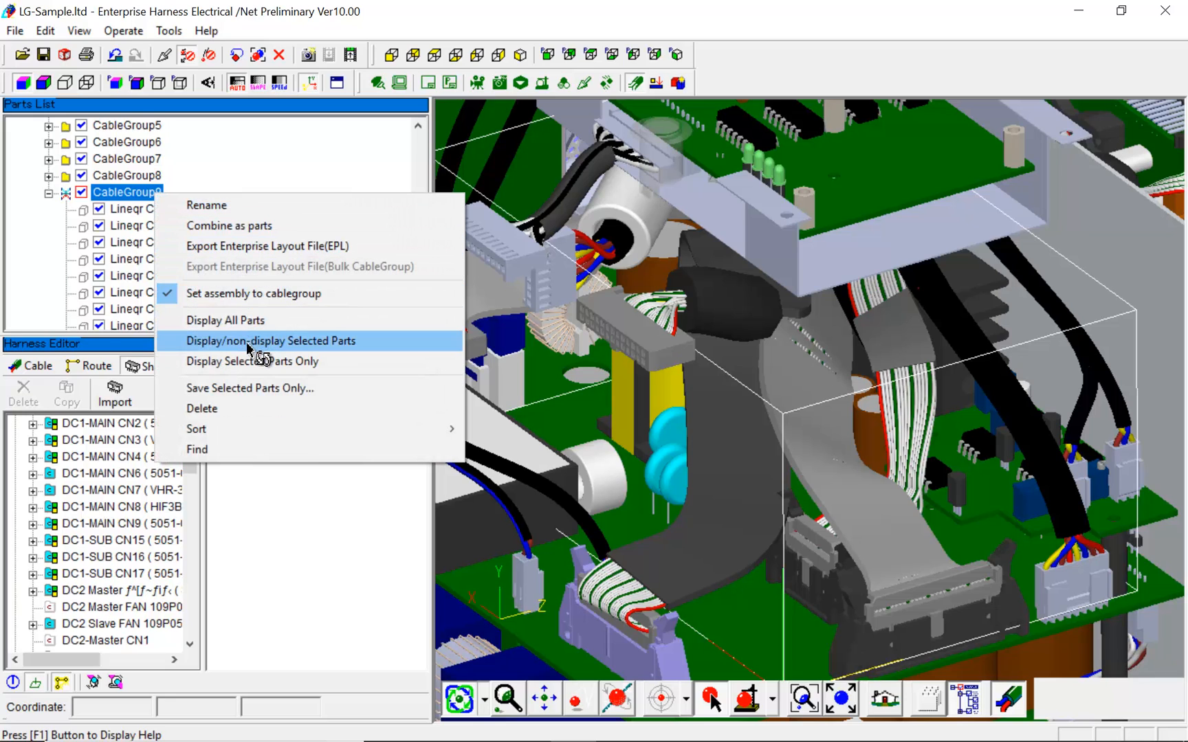
pyautogui.click(256, 363)
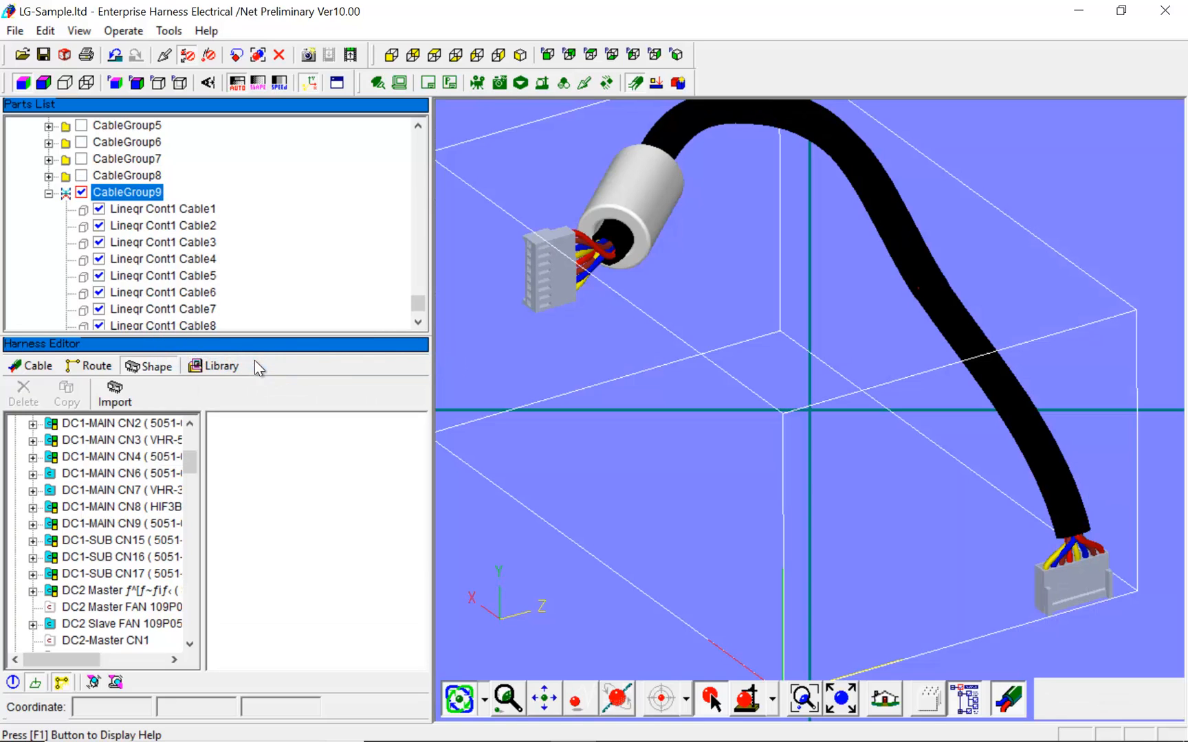
pyautogui.click(526, 586)
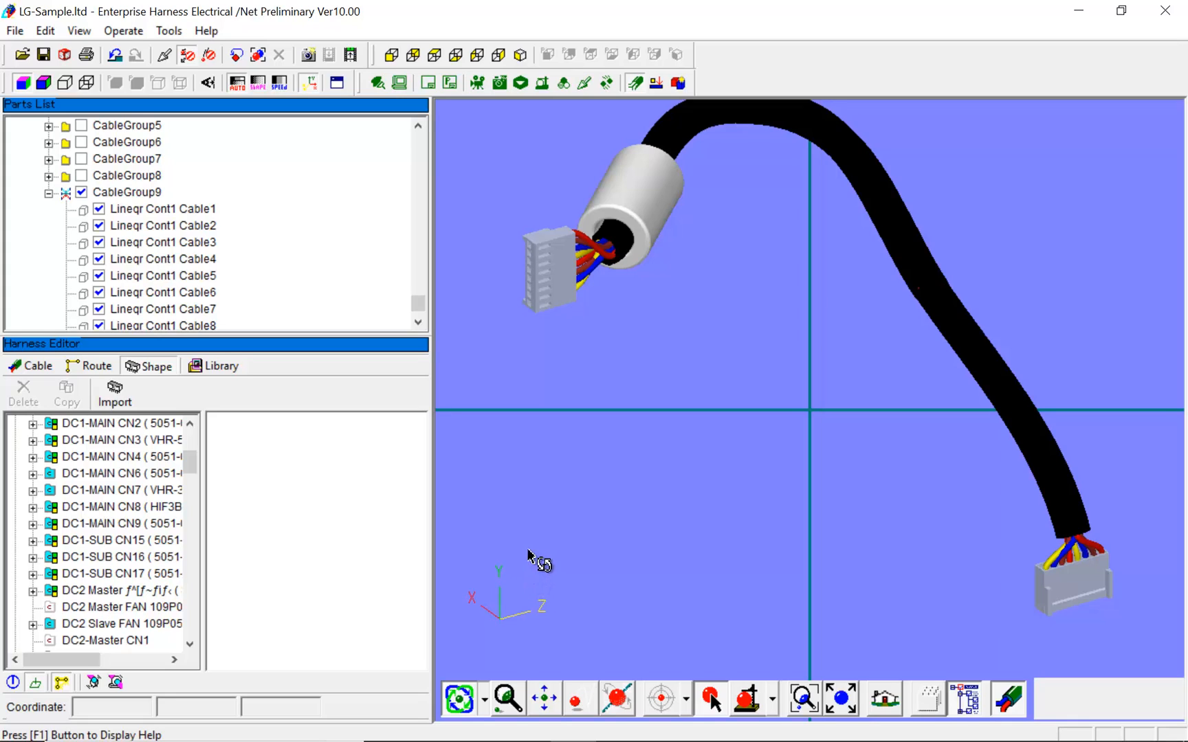
pyautogui.click(116, 56)
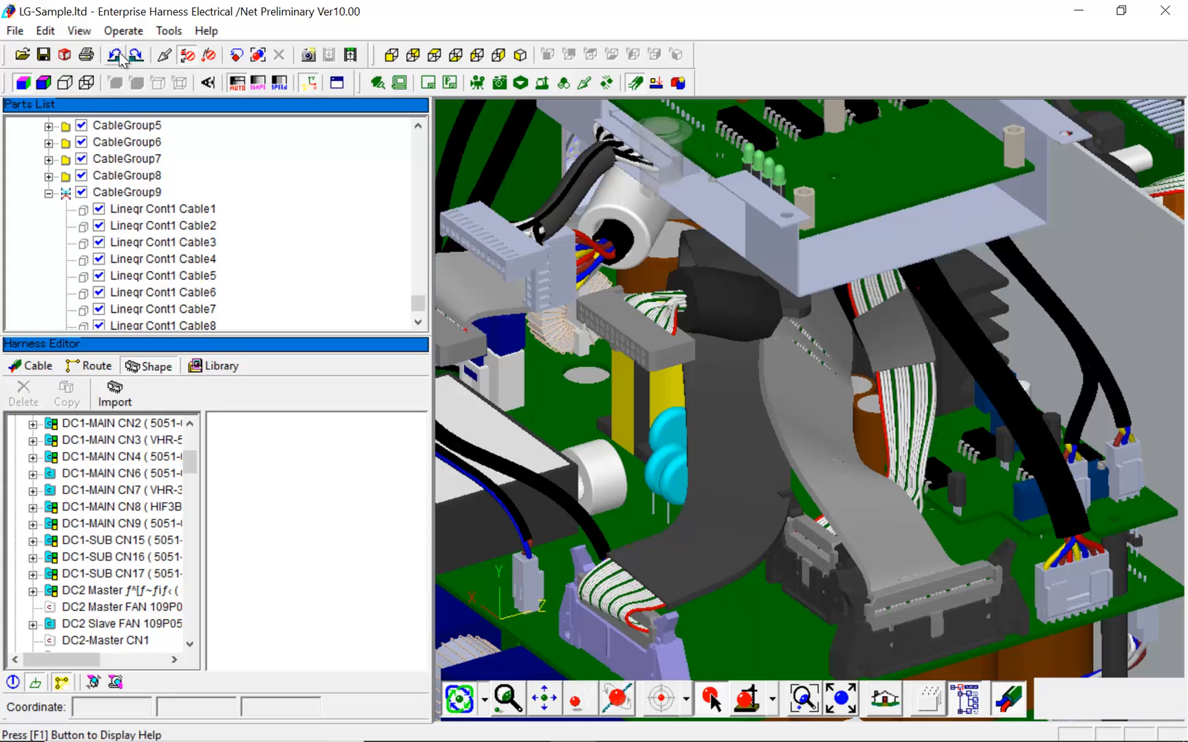
# Export CableGroup9 in the current camera angle as the Enterprise Layout file CableGroup9.epl in the EP_DemoMovie folder, with fastening, band and tube output.
pyautogui.click(133, 196)
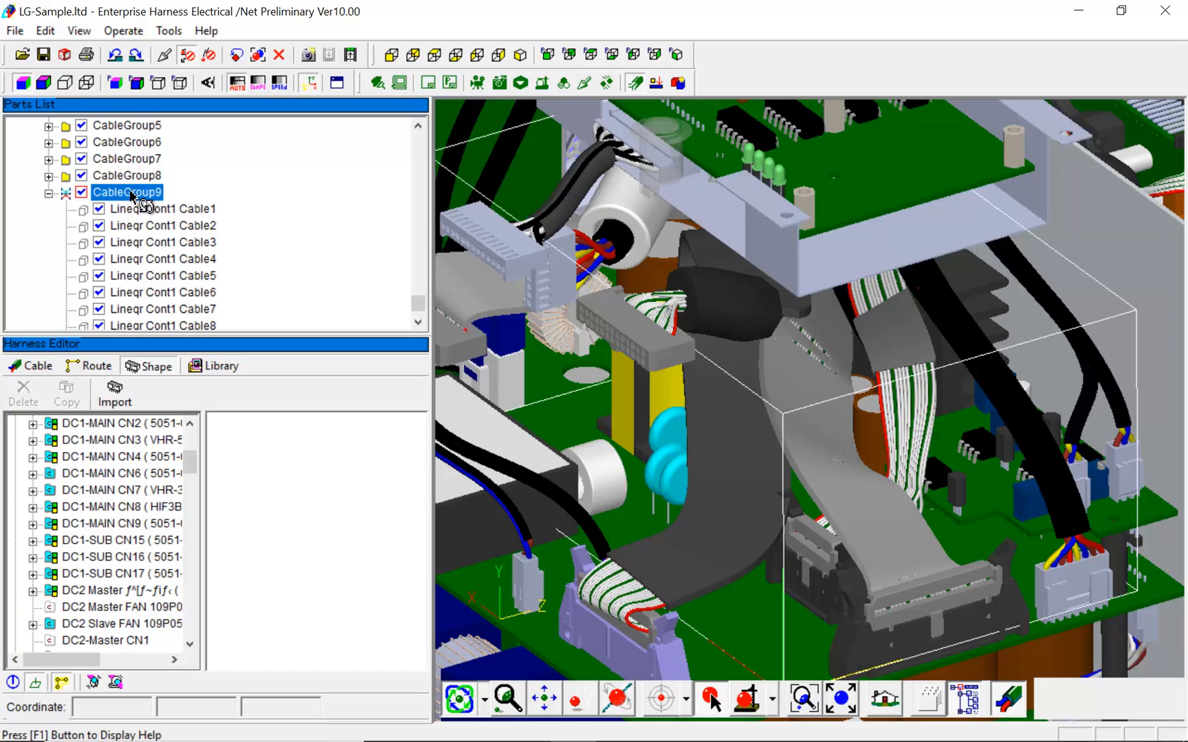
pyautogui.rightClick(136, 196)
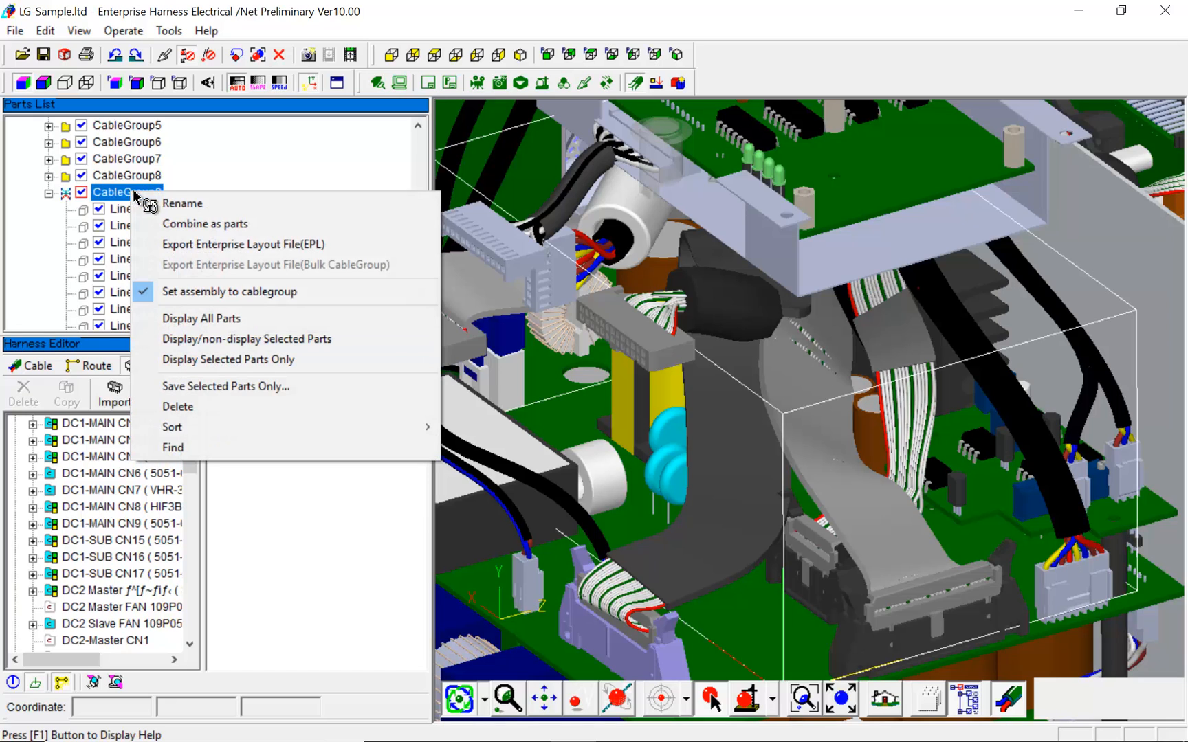
pyautogui.click(208, 245)
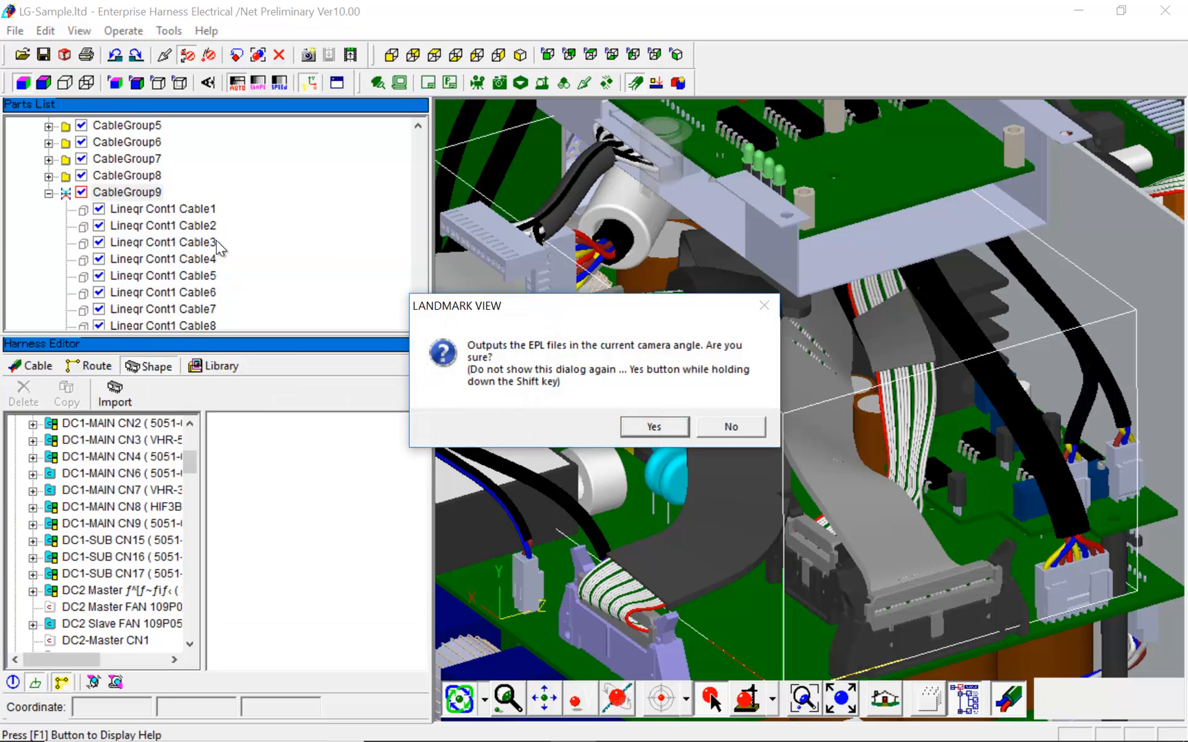
pyautogui.click(676, 429)
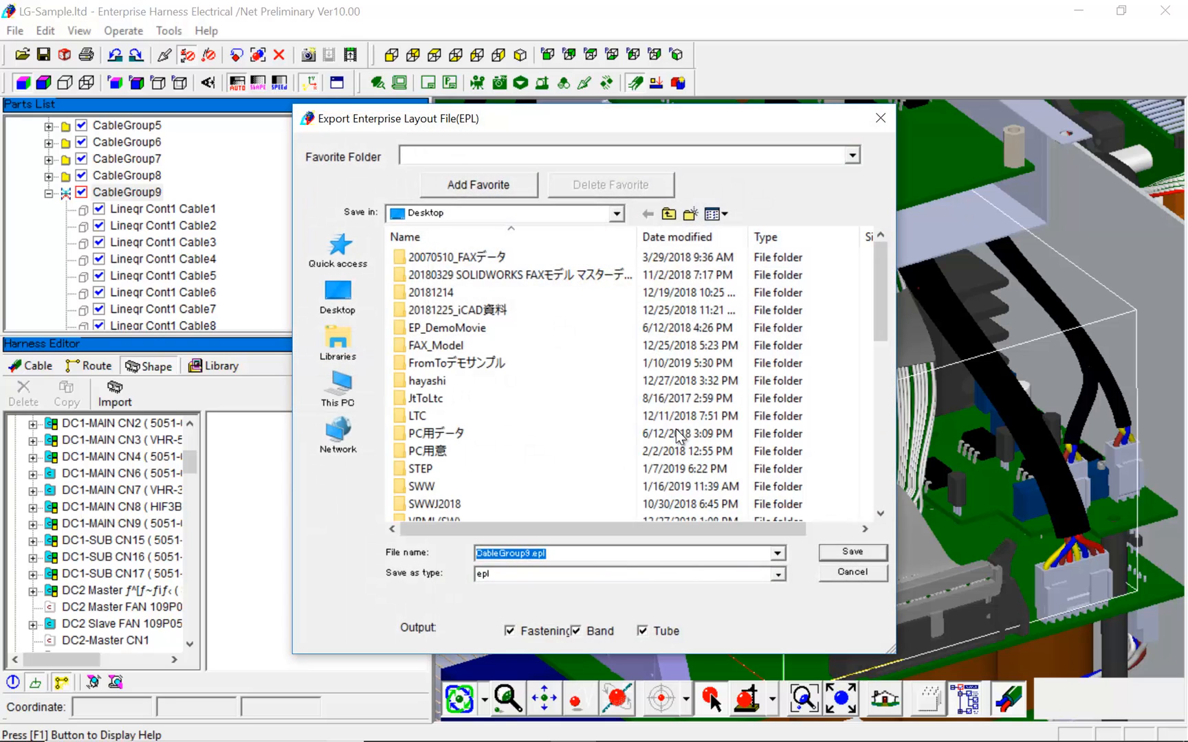
pyautogui.doubleClick(540, 333)
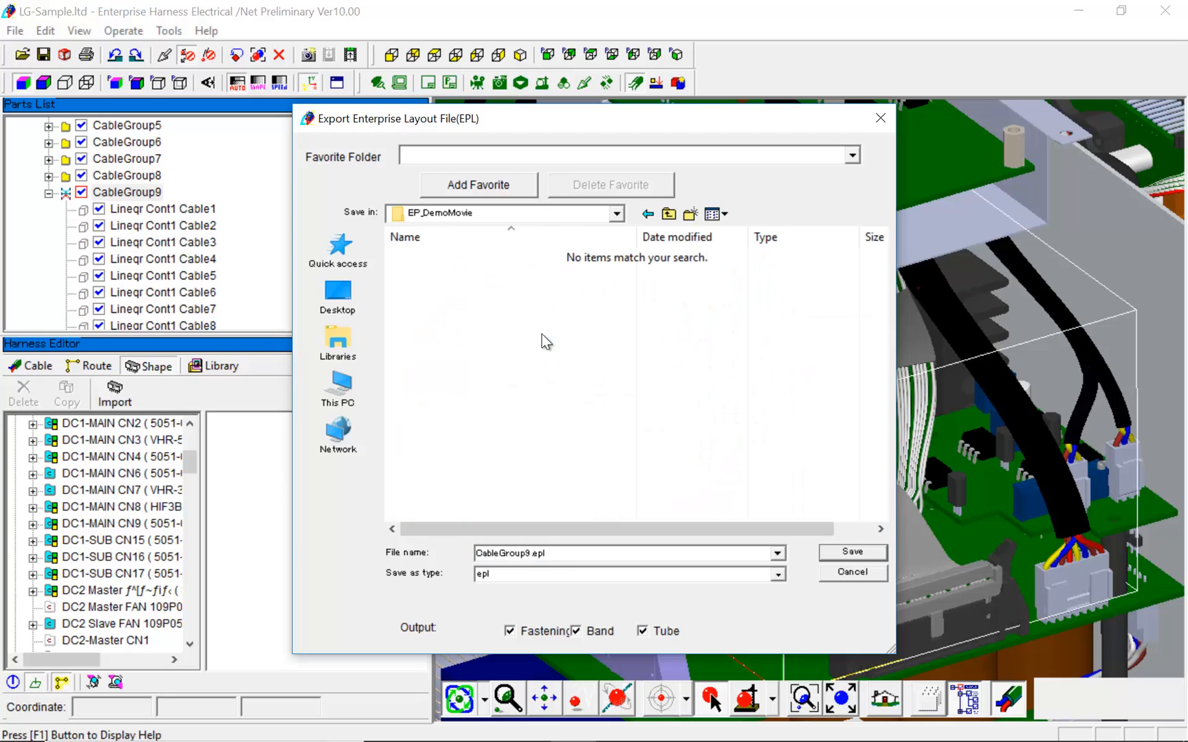
pyautogui.click(851, 553)
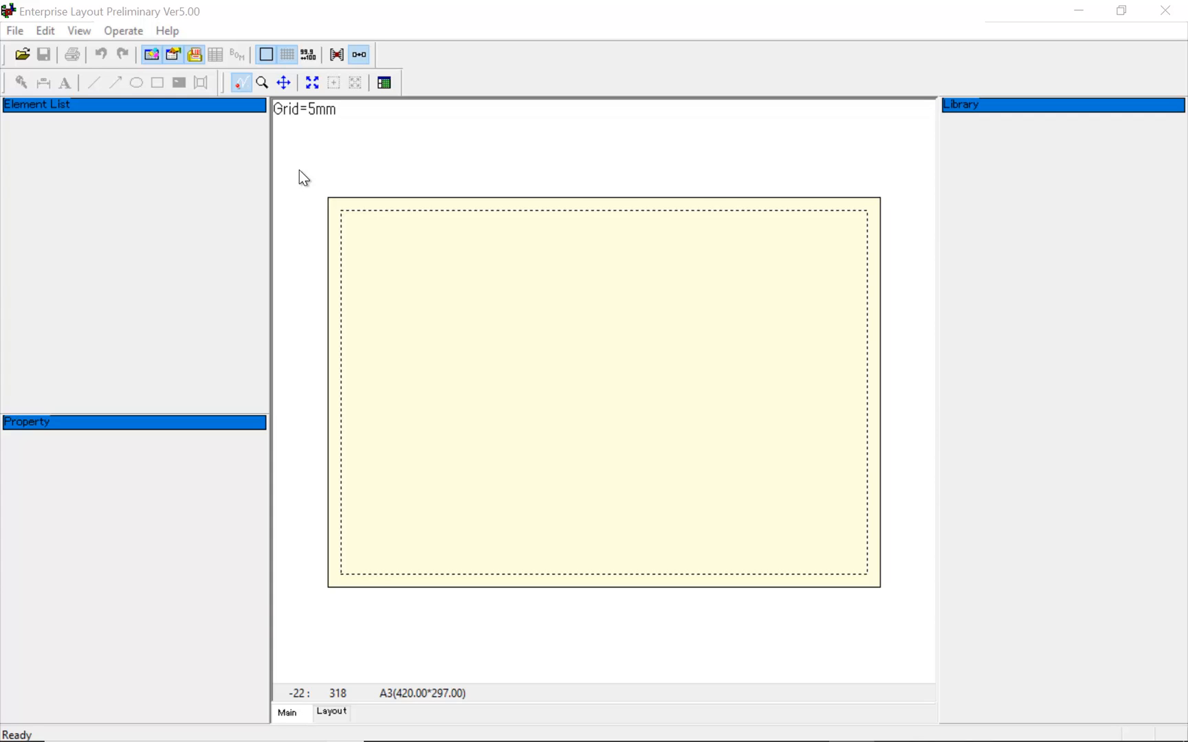
# Open CableGroup9.epl from the EP_DemoMovie folder in Enterprise Layout.
pyautogui.click(25, 55)
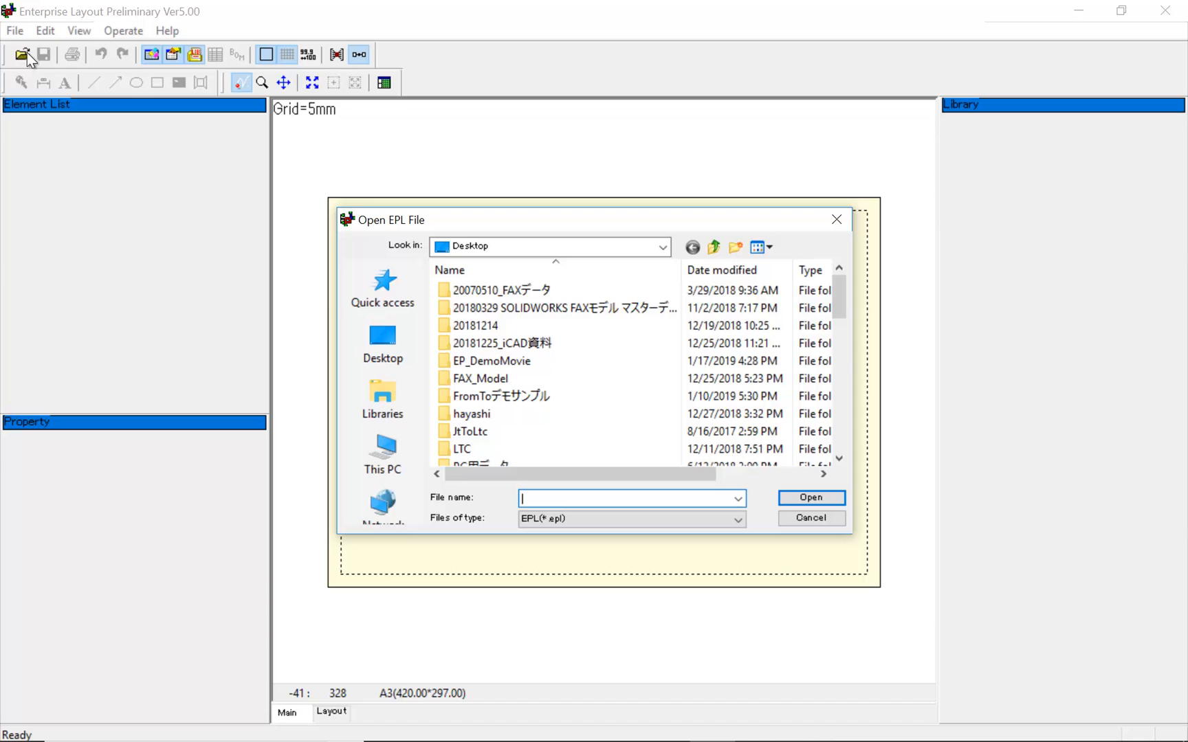
pyautogui.click(514, 363)
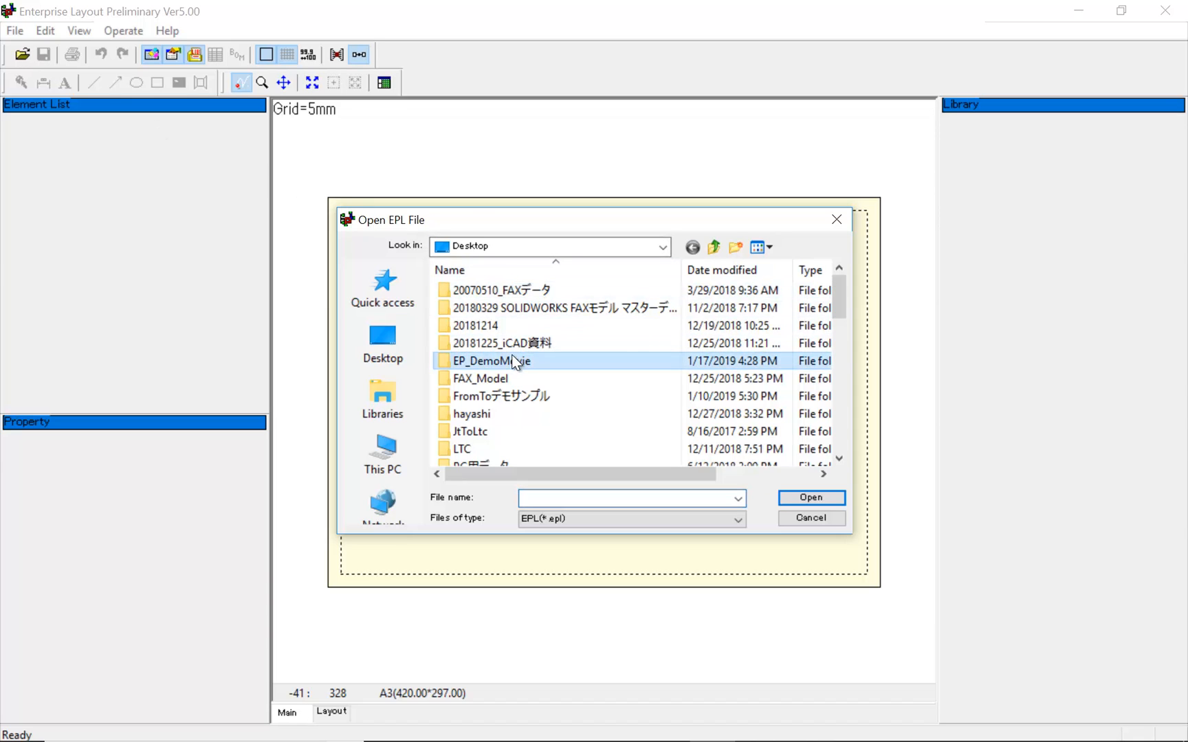
pyautogui.doubleClick(515, 362)
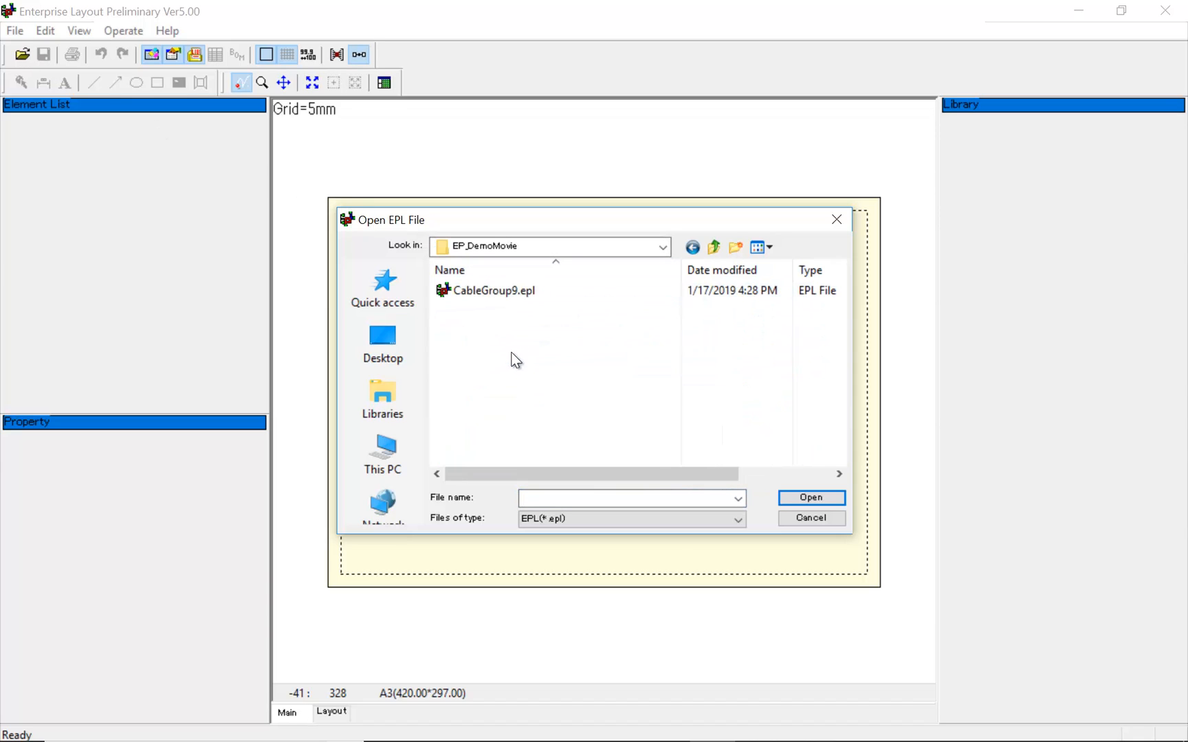
pyautogui.click(507, 294)
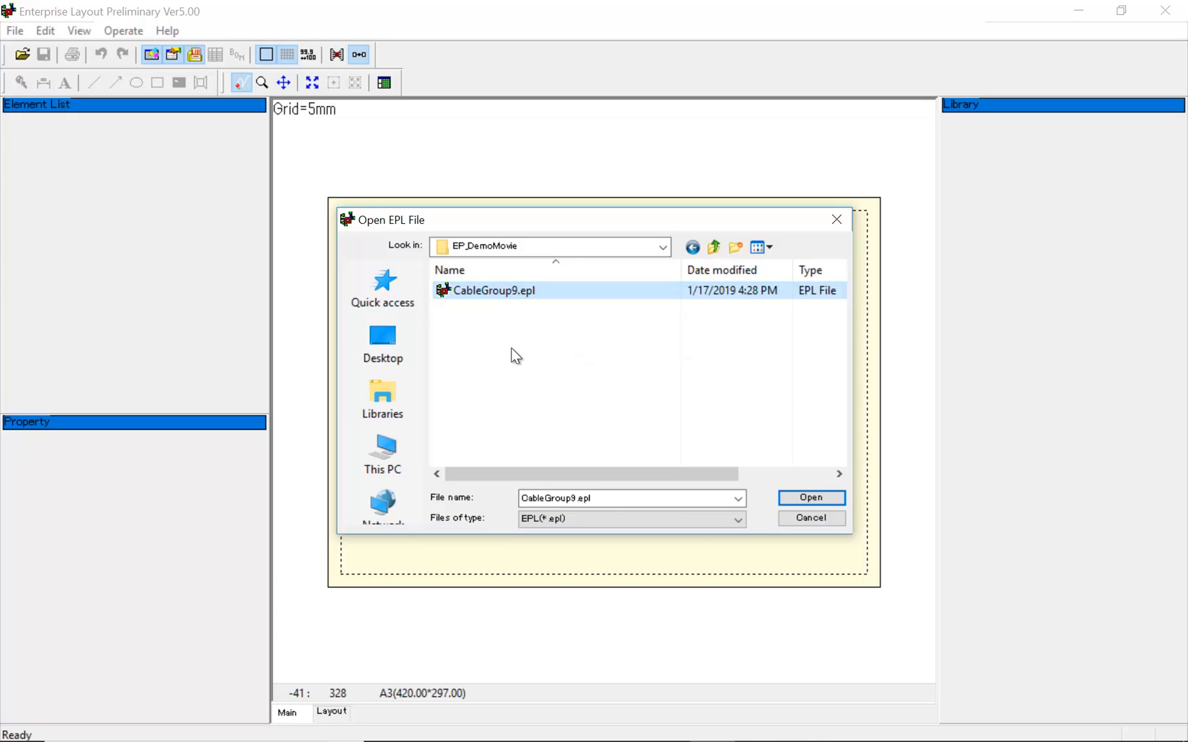
pyautogui.click(804, 499)
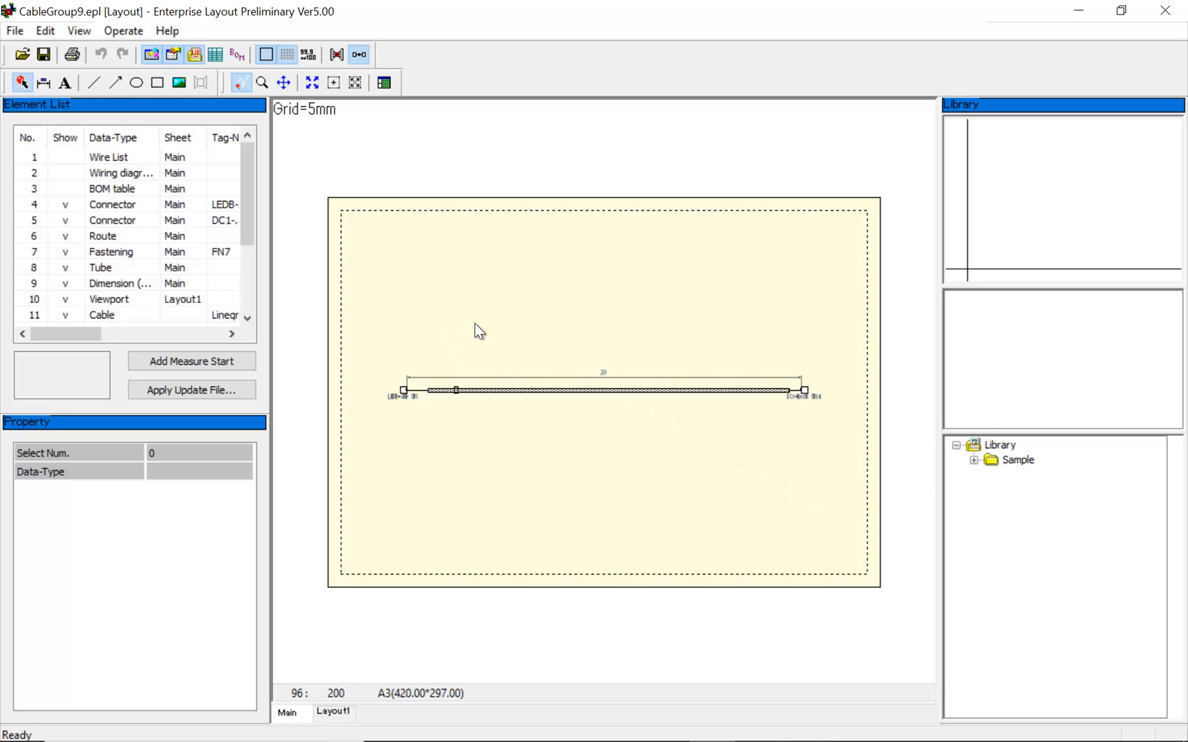
# Examine the harness drawing along its length, from connector LEDB-SUB CN6 to connector DC1-MAIN CN14.
pyautogui.moveTo(426, 314); pyautogui.dragTo(490, 711, button='middle')
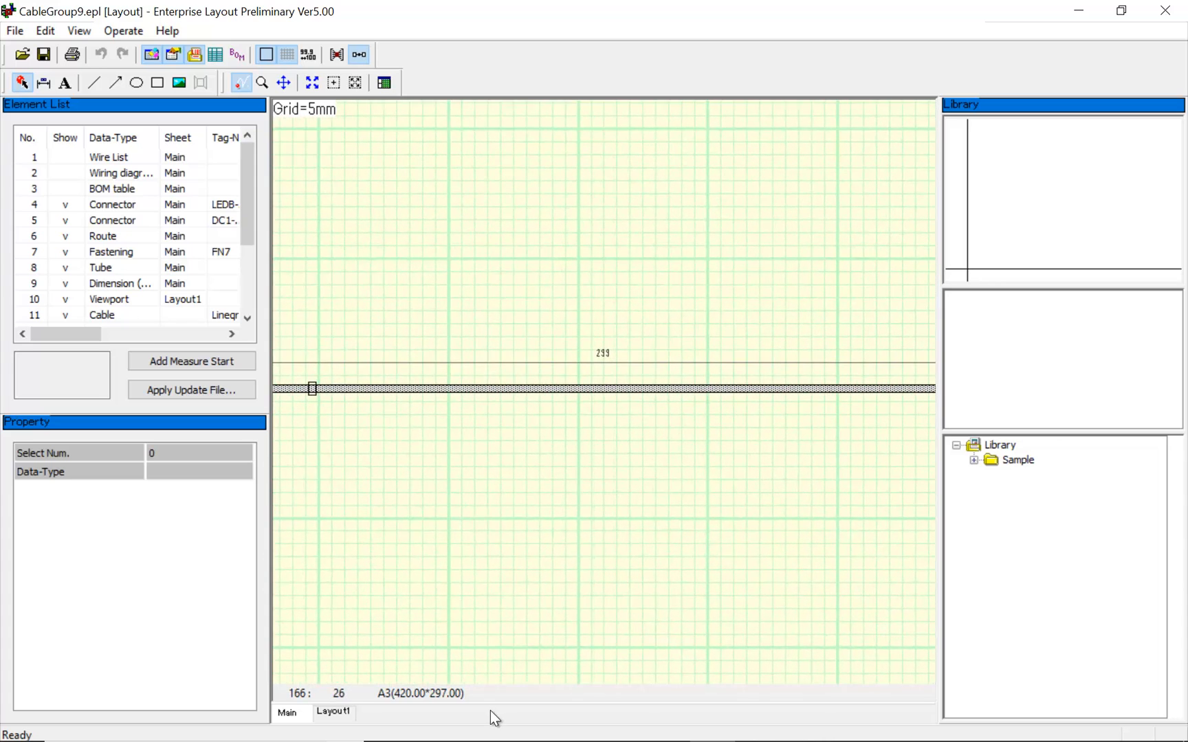
pyautogui.moveTo(549, 345); pyautogui.dragTo(560, 612, button='middle')
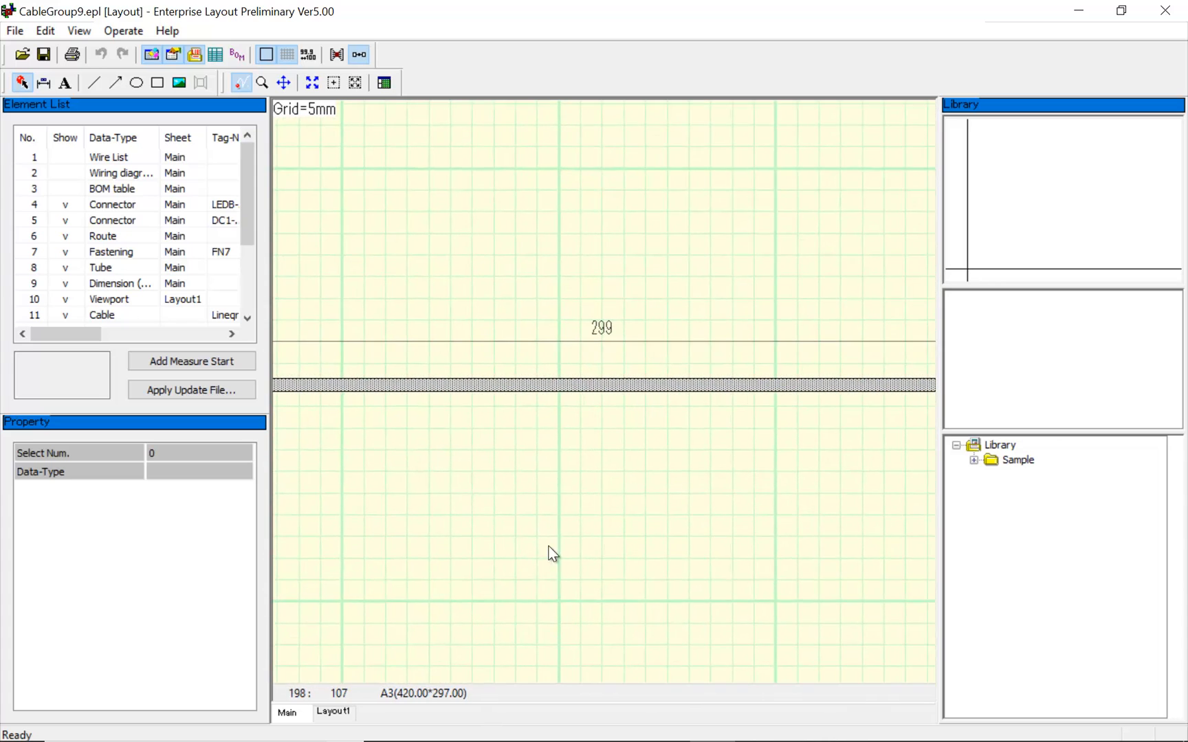
pyautogui.moveTo(510, 477); pyautogui.dragTo(939, 482, button='middle')
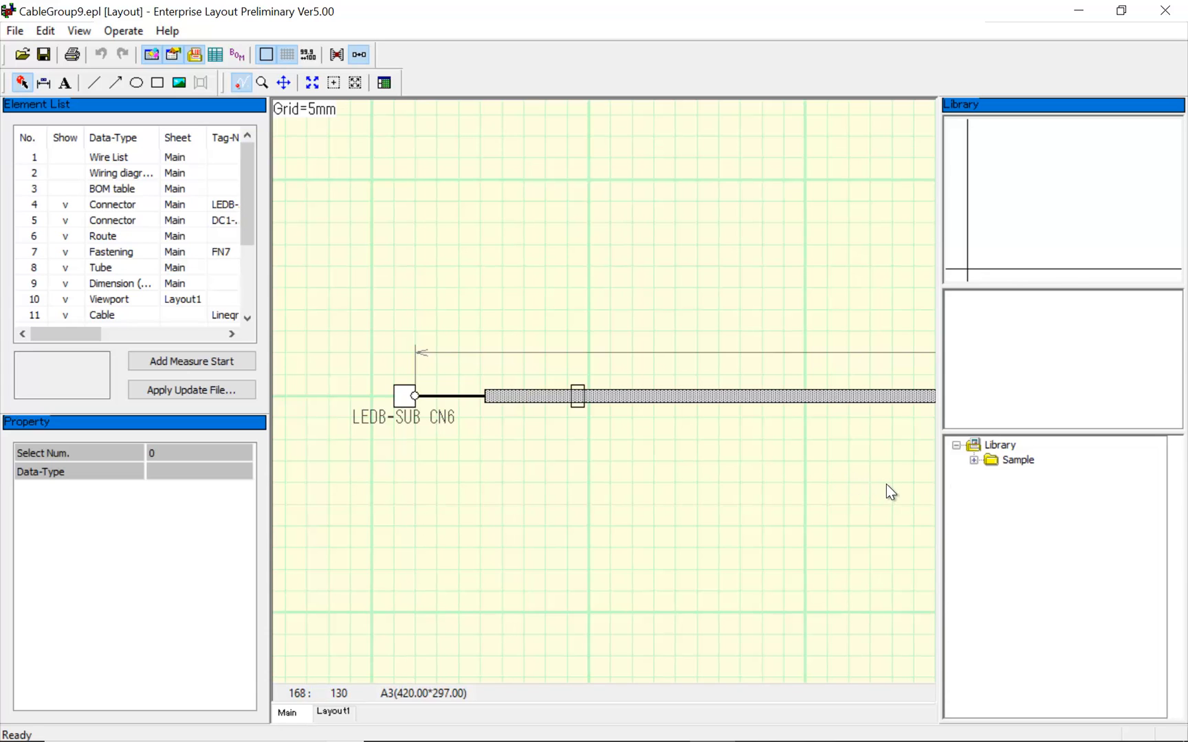
pyautogui.moveTo(878, 485); pyautogui.dragTo(304, 225, button='middle')
pyautogui.moveTo(482, 387); pyautogui.dragTo(486, 151, button='middle')
pyautogui.moveTo(528, 234); pyautogui.dragTo(660, 218, button='middle')
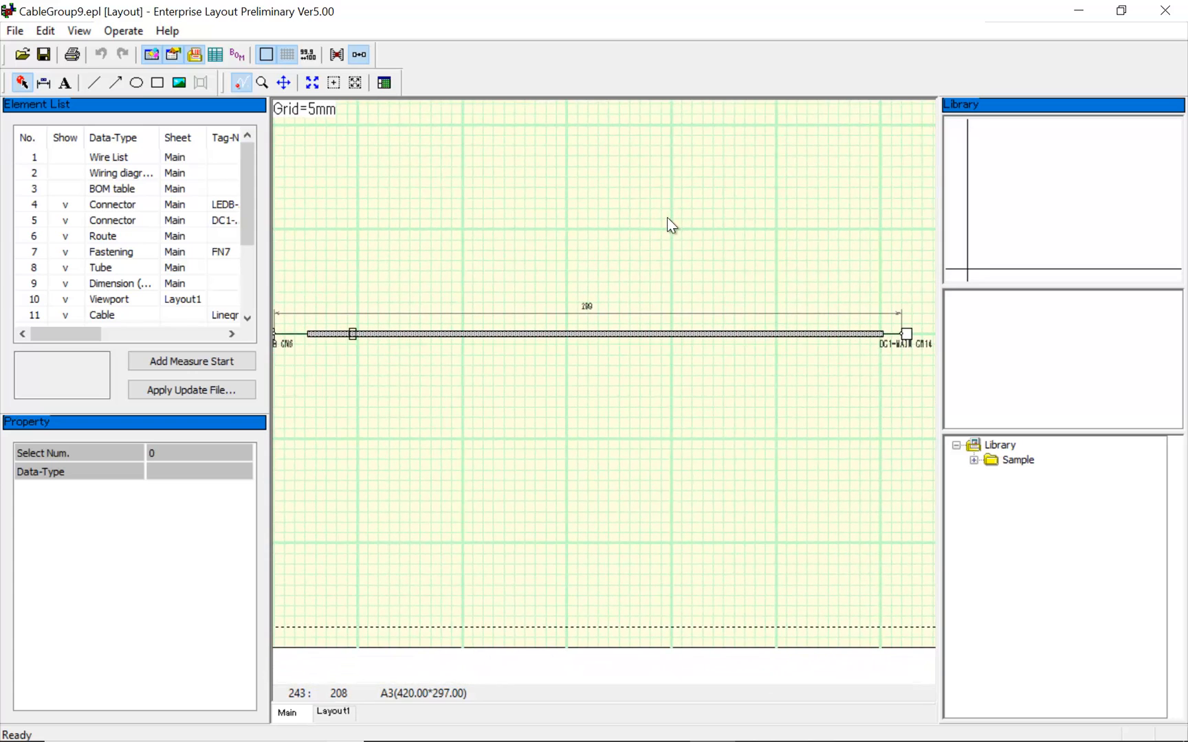
# Try bending the route at a bend point inserted before connector DC1-MAIN CN14, and undo the bend and the inserted point.
pyautogui.moveTo(902, 342)
pyautogui.mouseDown()
pyautogui.moveTo(850, 492)
pyautogui.moveTo(874, 440)
pyautogui.moveTo(887, 327)
pyautogui.moveTo(879, 379)
pyautogui.moveTo(879, 336)
pyautogui.moveTo(668, 336)
pyautogui.moveTo(895, 336)
pyautogui.mouseUp()
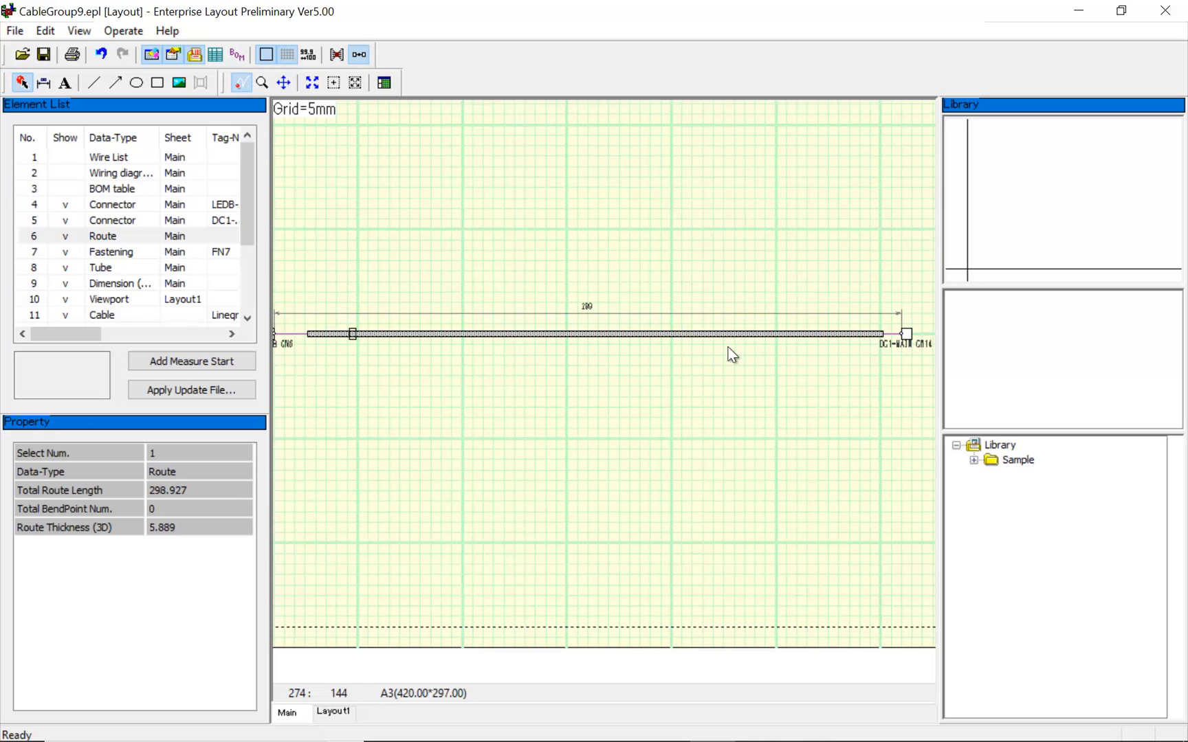
pyautogui.rightClick(780, 337)
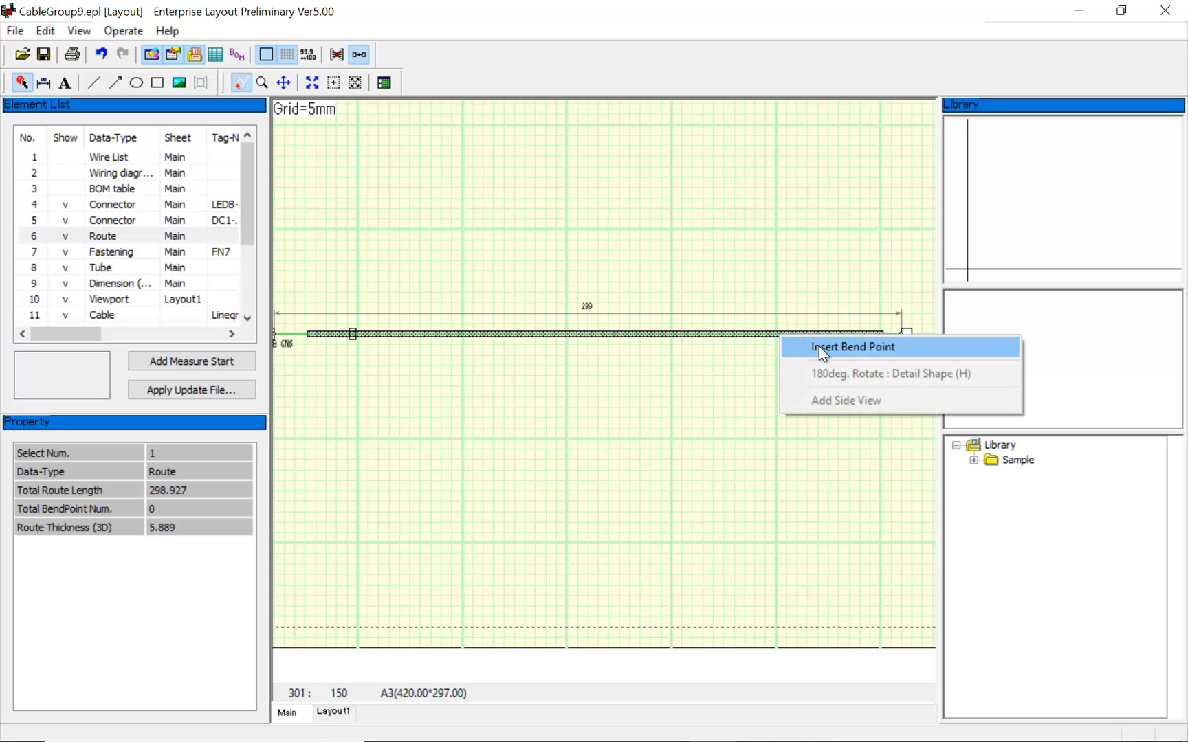
pyautogui.click(825, 347)
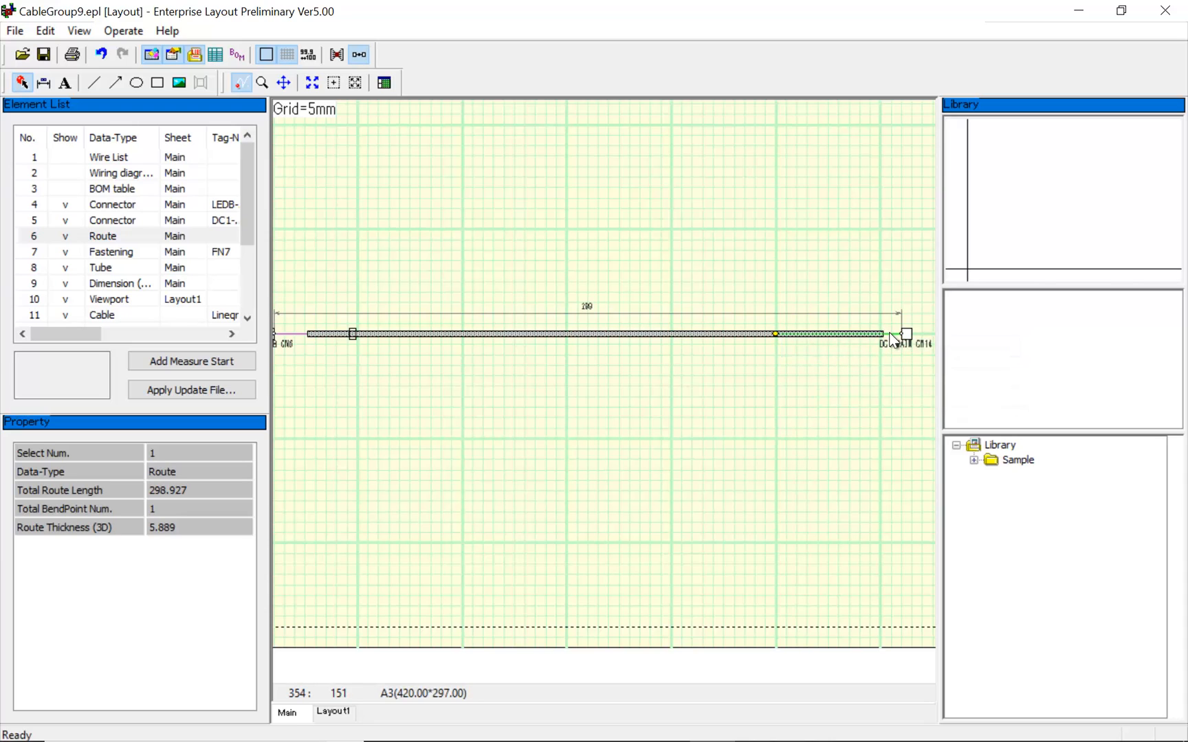
pyautogui.moveTo(892, 354)
pyautogui.mouseDown()
pyautogui.moveTo(863, 412)
pyautogui.moveTo(781, 432)
pyautogui.moveTo(872, 407)
pyautogui.moveTo(900, 356)
pyautogui.moveTo(887, 340)
pyautogui.mouseUp()
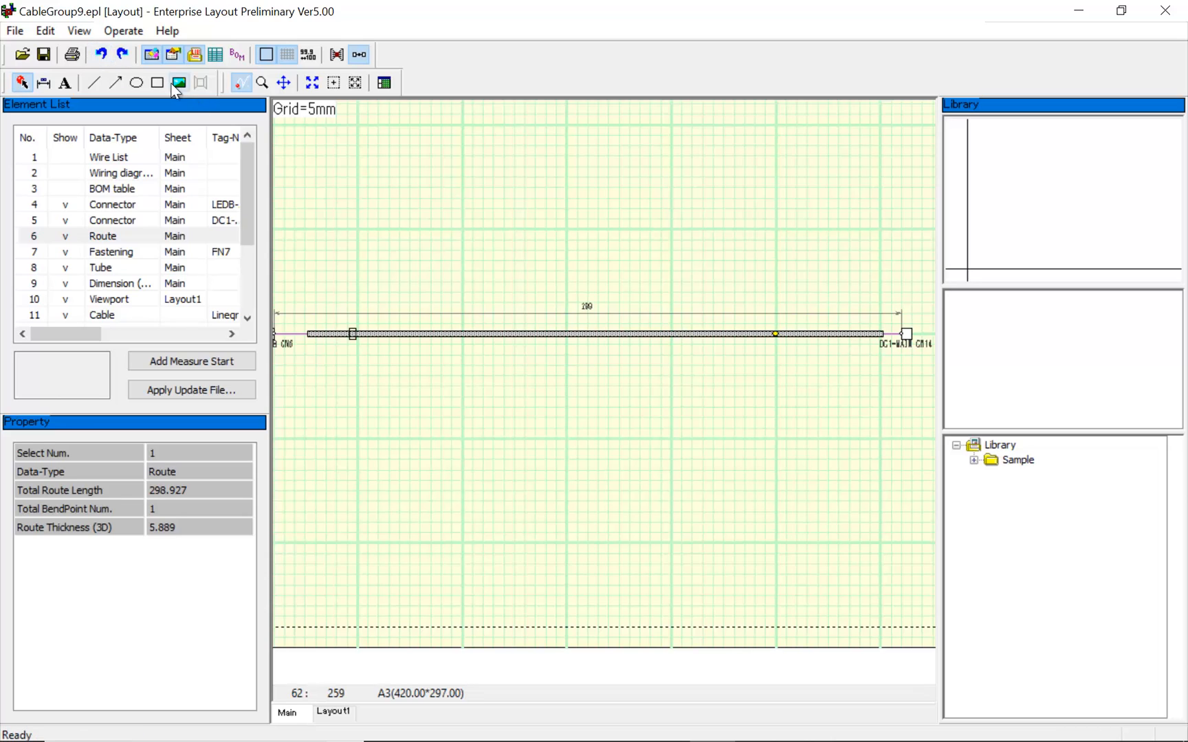
pyautogui.click(100, 55)
pyautogui.click(101, 56)
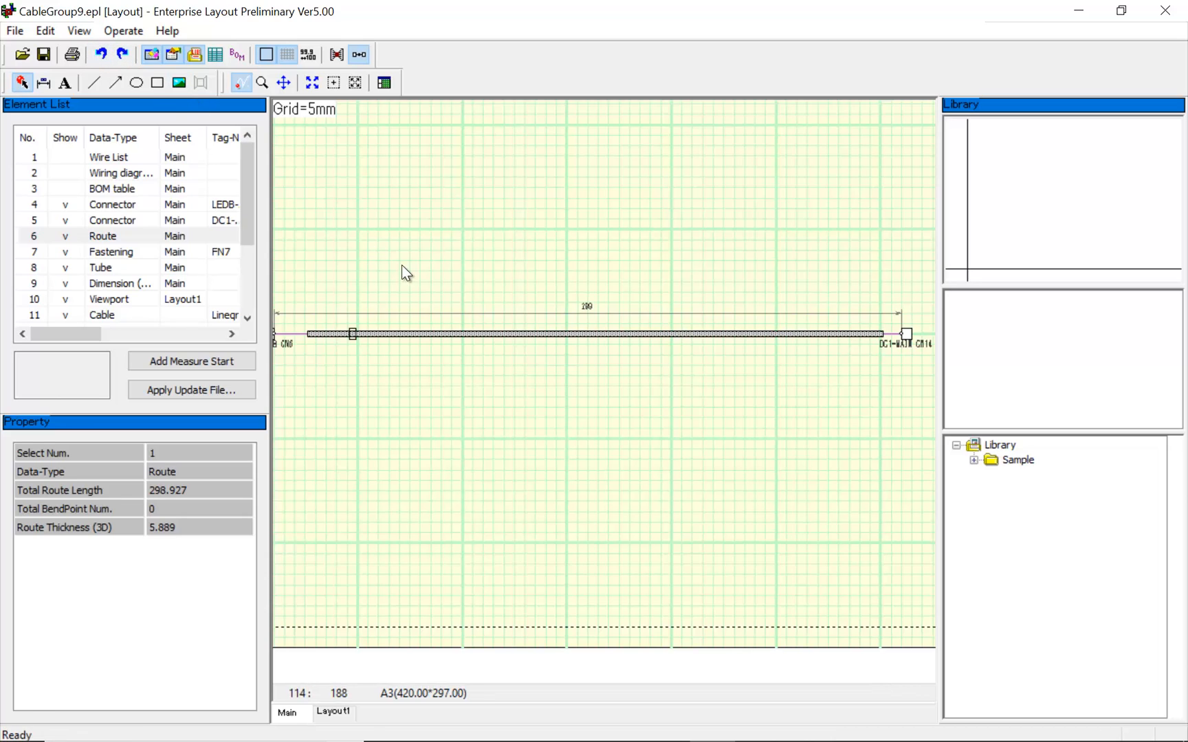
# Set the displayed value of the harness's overall length dimension to 300.
pyautogui.scroll(3, 596, 313)
pyautogui.click(598, 317)
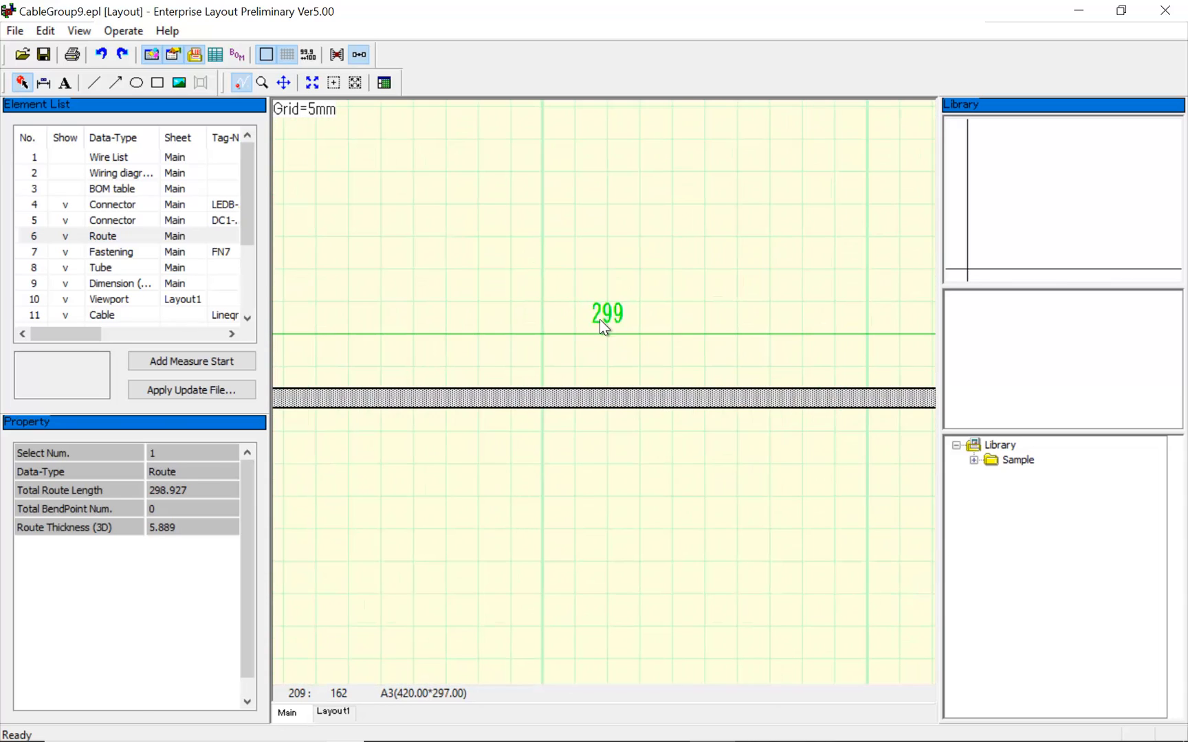
pyautogui.click(182, 527)
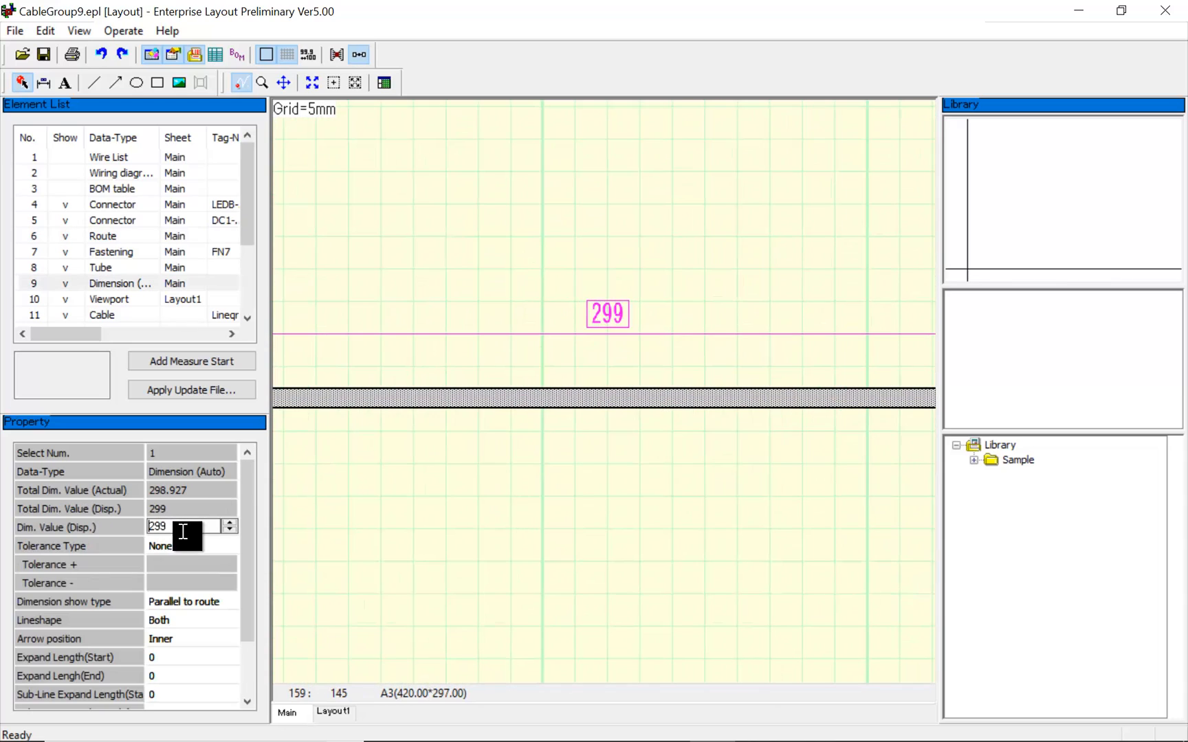
pyautogui.write('300')
pyautogui.press('Return')
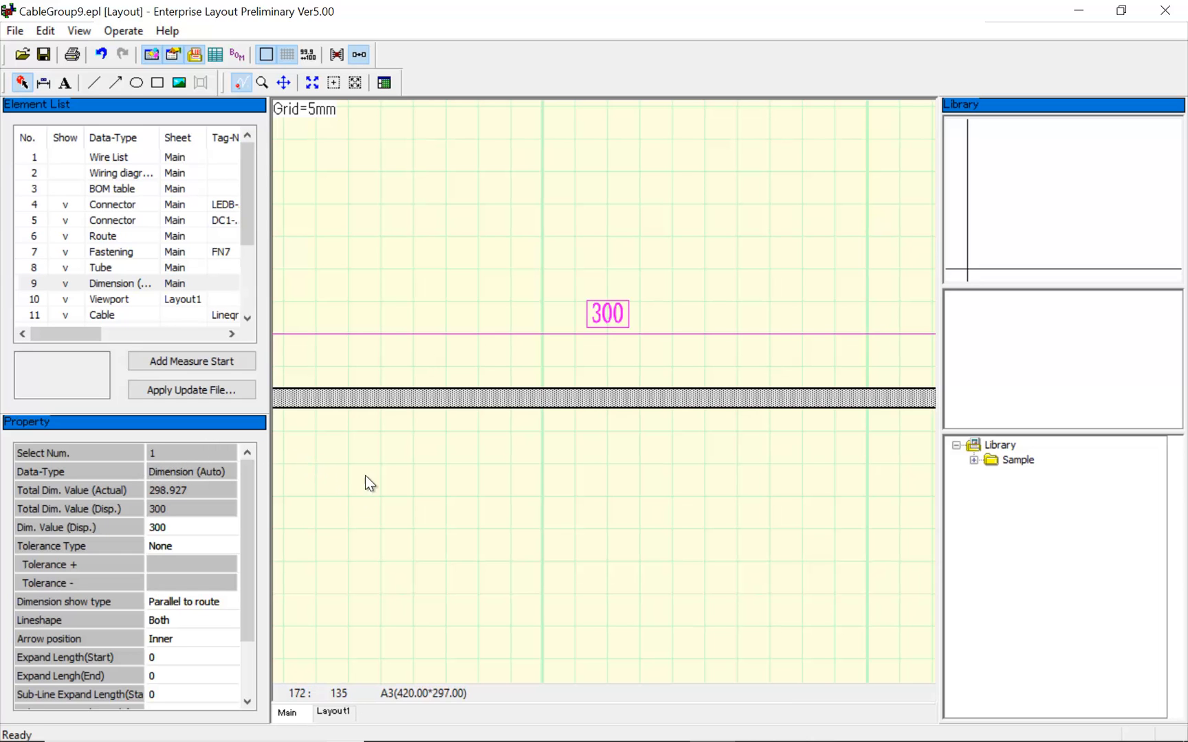
# Add a manual dimension from connector LEDB-SUB CN6 to the start of the tube, placed above the overall dimension line.
pyautogui.scroll(-2, 347, 287)
pyautogui.moveTo(471, 291); pyautogui.dragTo(774, 302, button='middle')
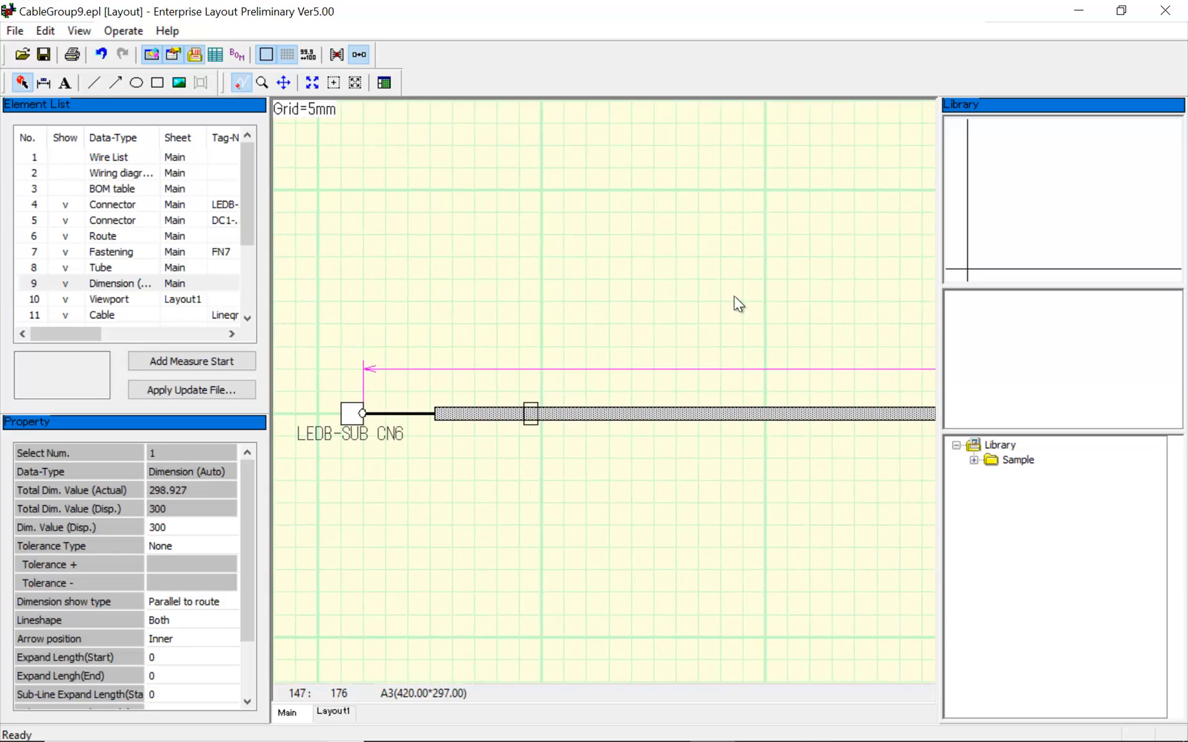
pyautogui.click(228, 365)
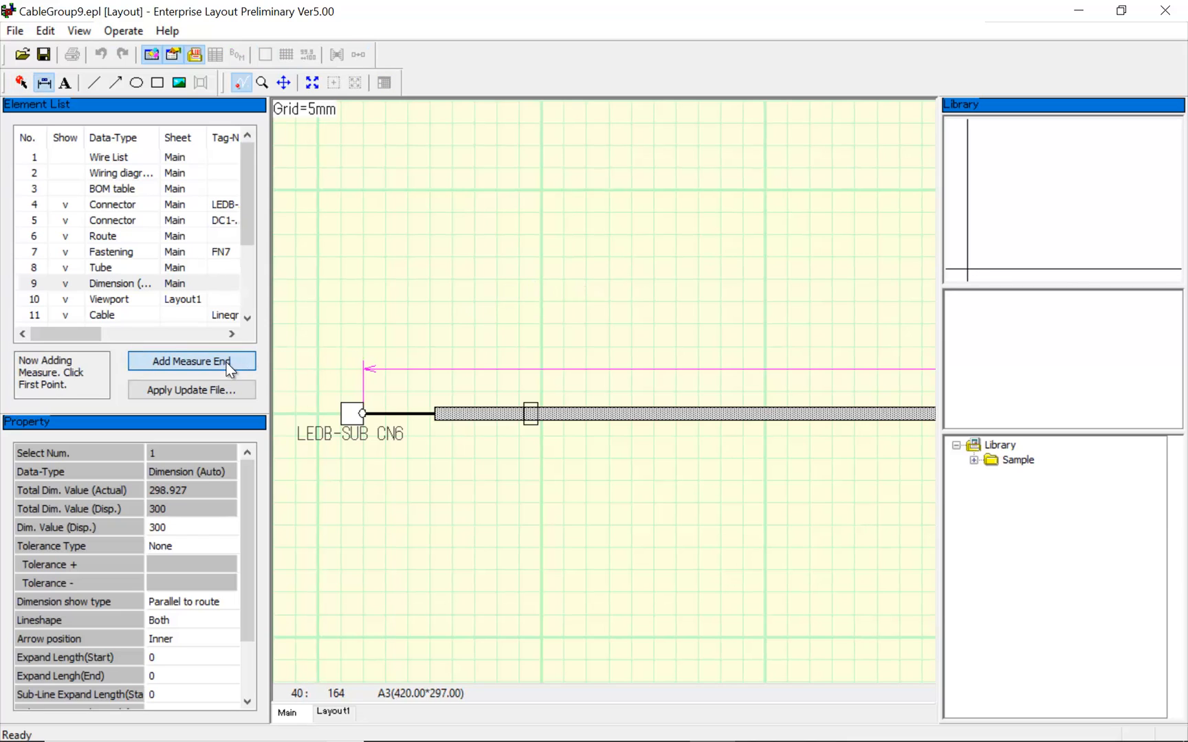
pyautogui.click(363, 413)
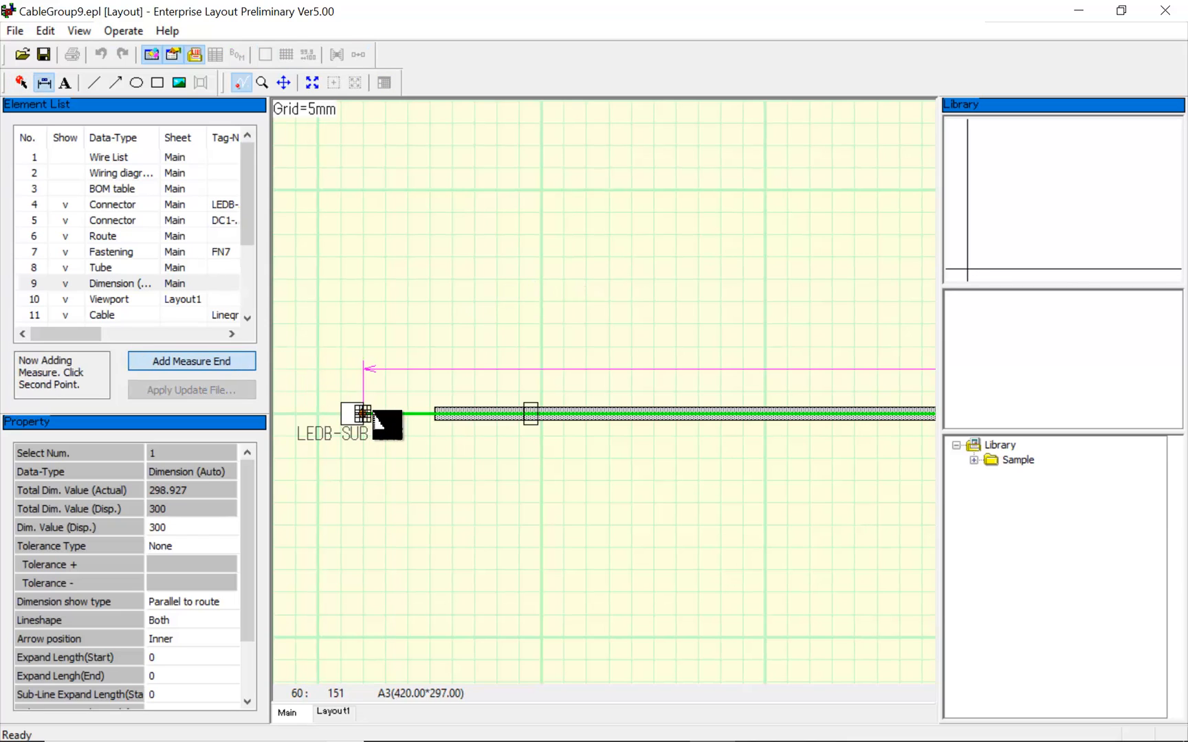
pyautogui.click(434, 413)
pyautogui.moveTo(403, 359); pyautogui.dragTo(409, 330)
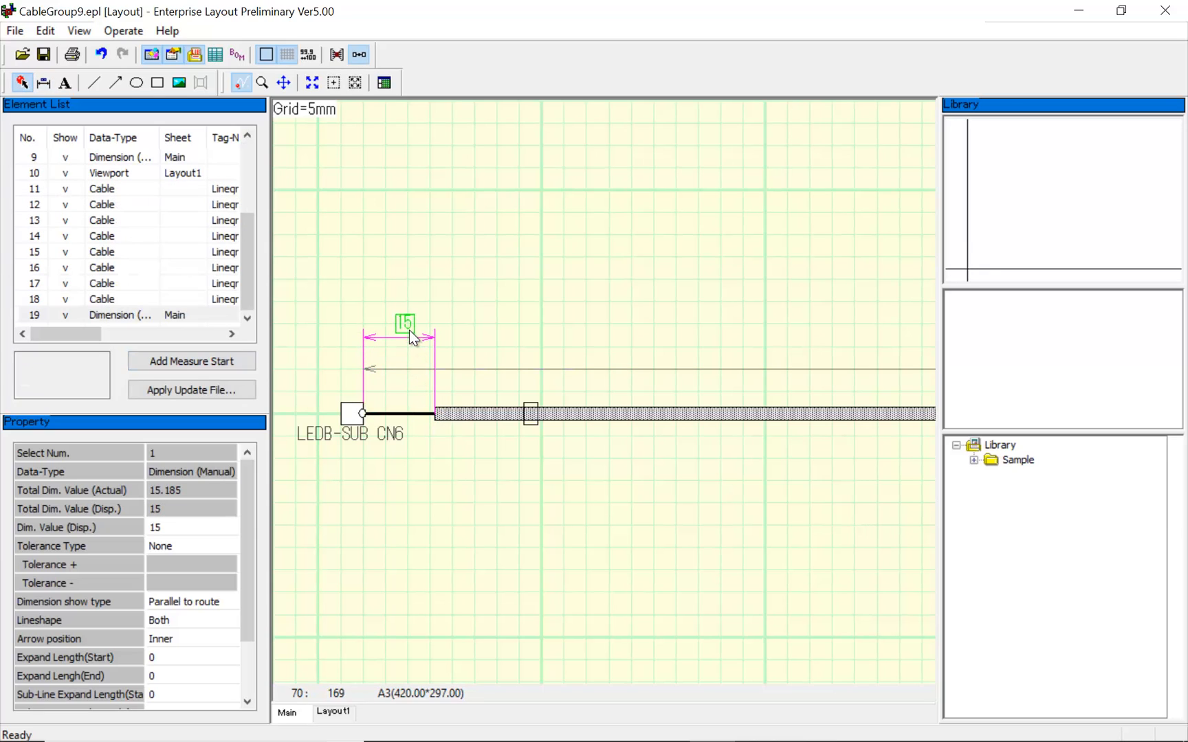
pyautogui.click(503, 525)
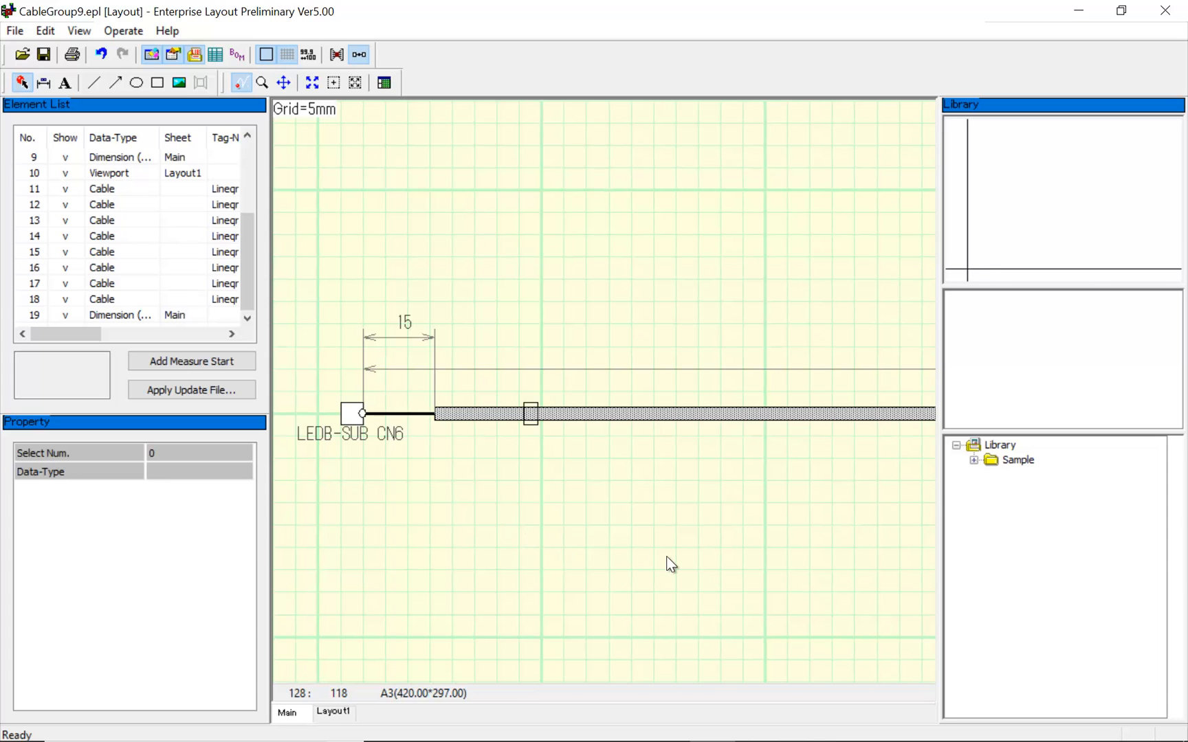
# Generate and show the cable details in the drawing, and turn off the simplified symbol display.
pyautogui.scroll(-3, 625, 321)
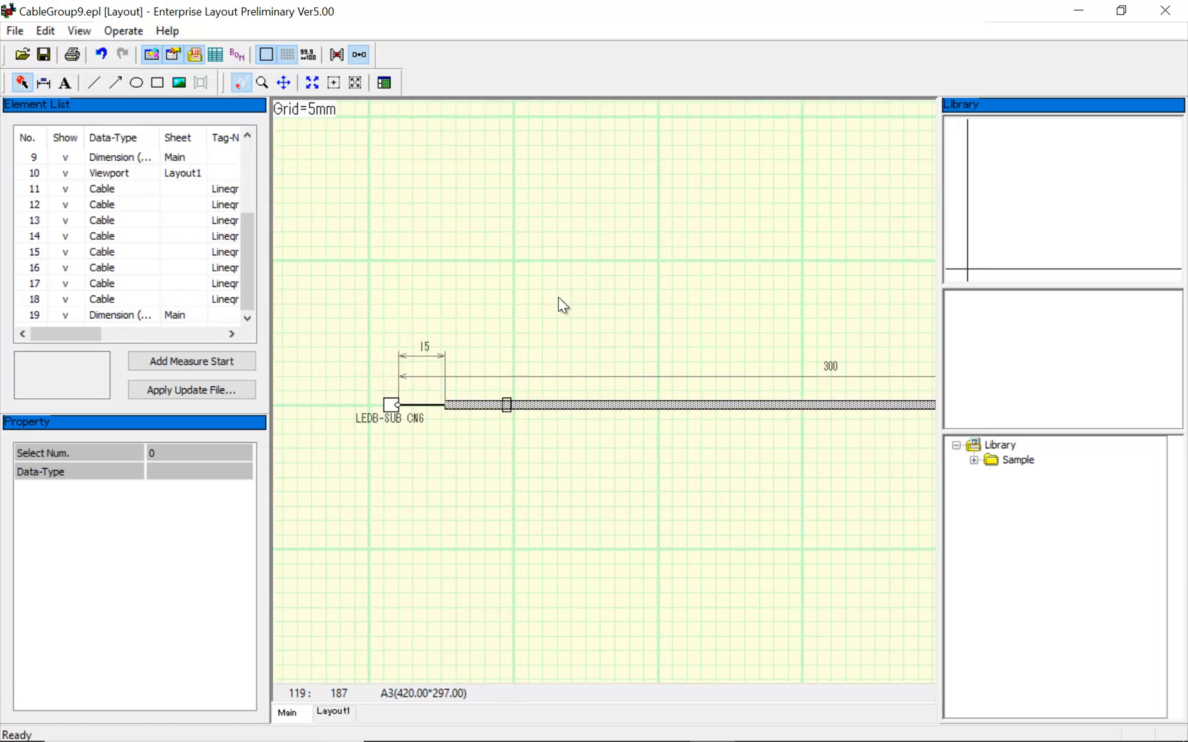
pyautogui.scroll(-3, 575, 273)
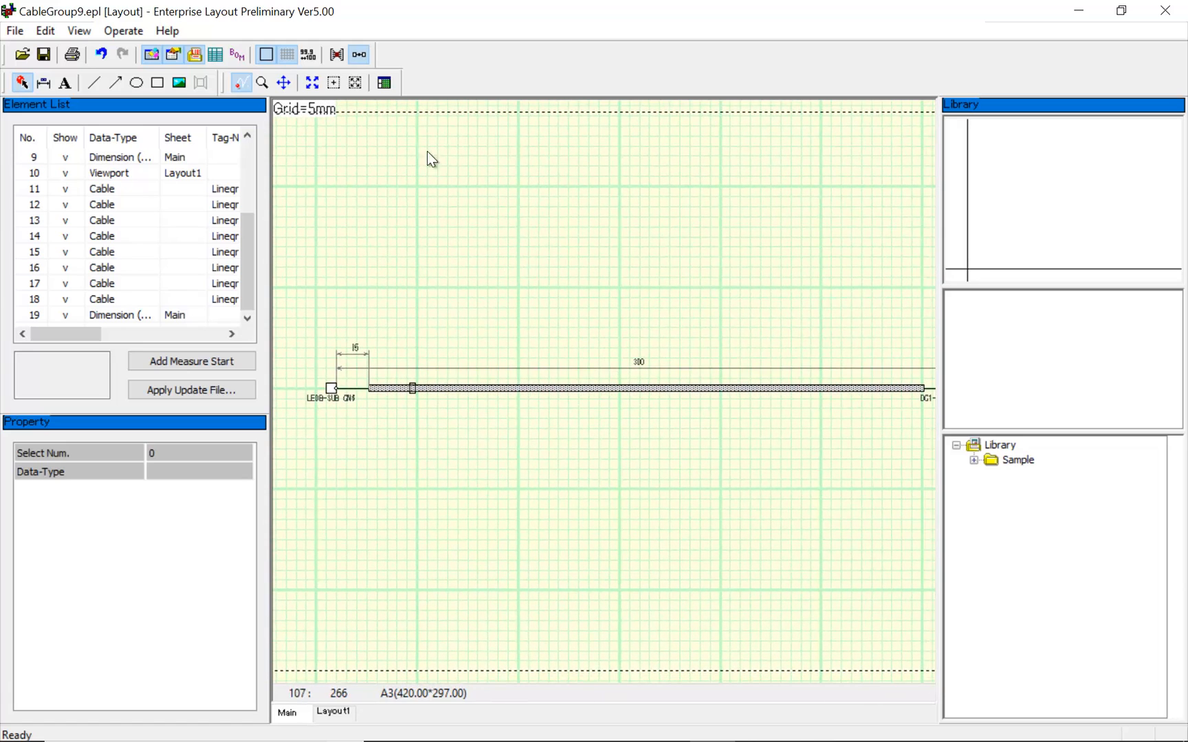
pyautogui.click(336, 56)
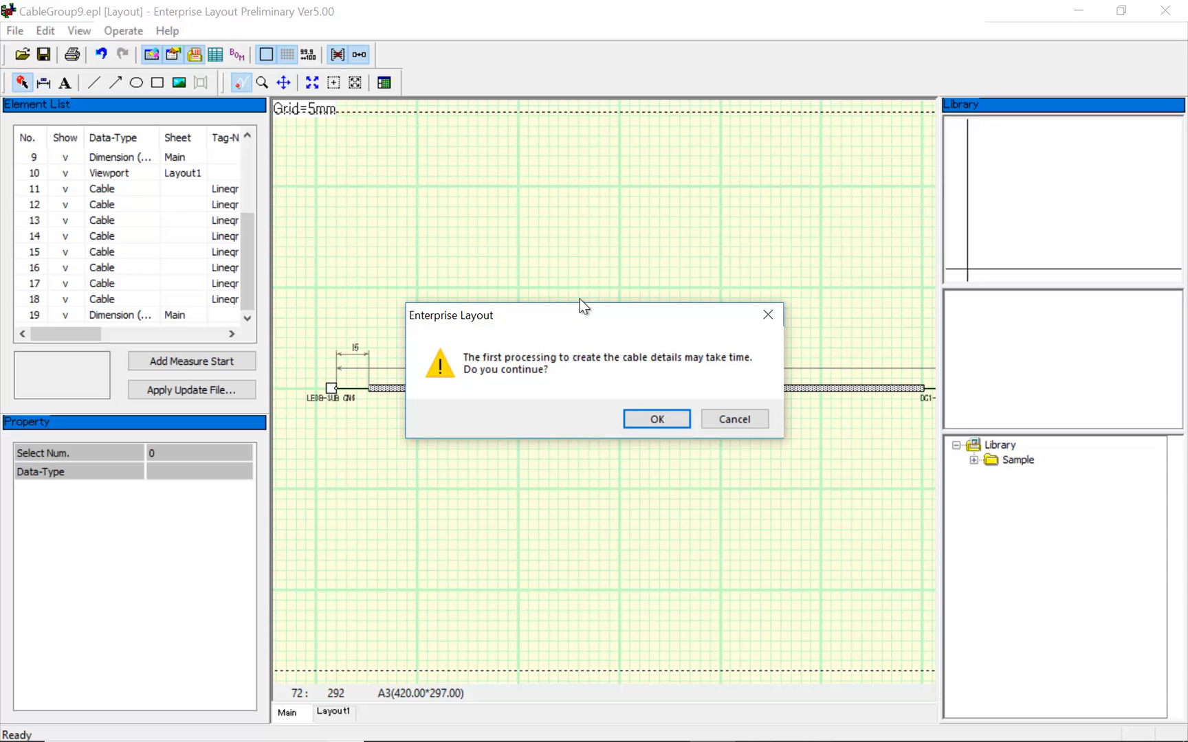
pyautogui.click(656, 421)
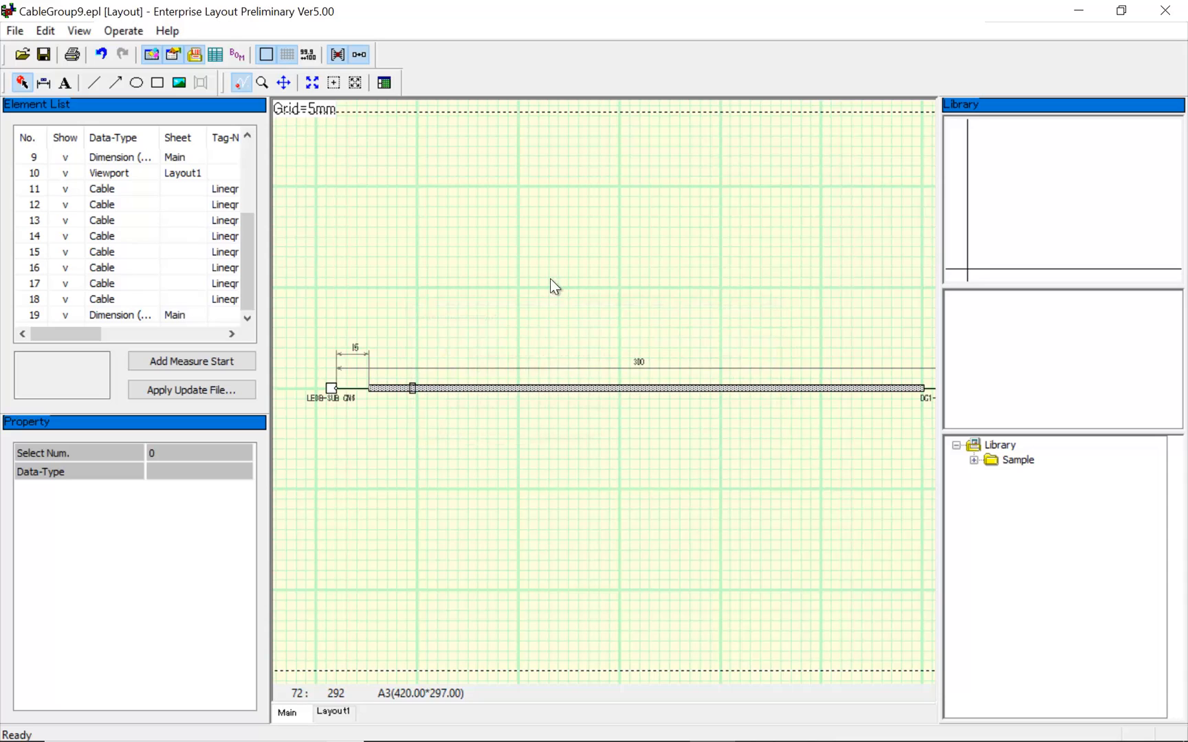
pyautogui.click(365, 54)
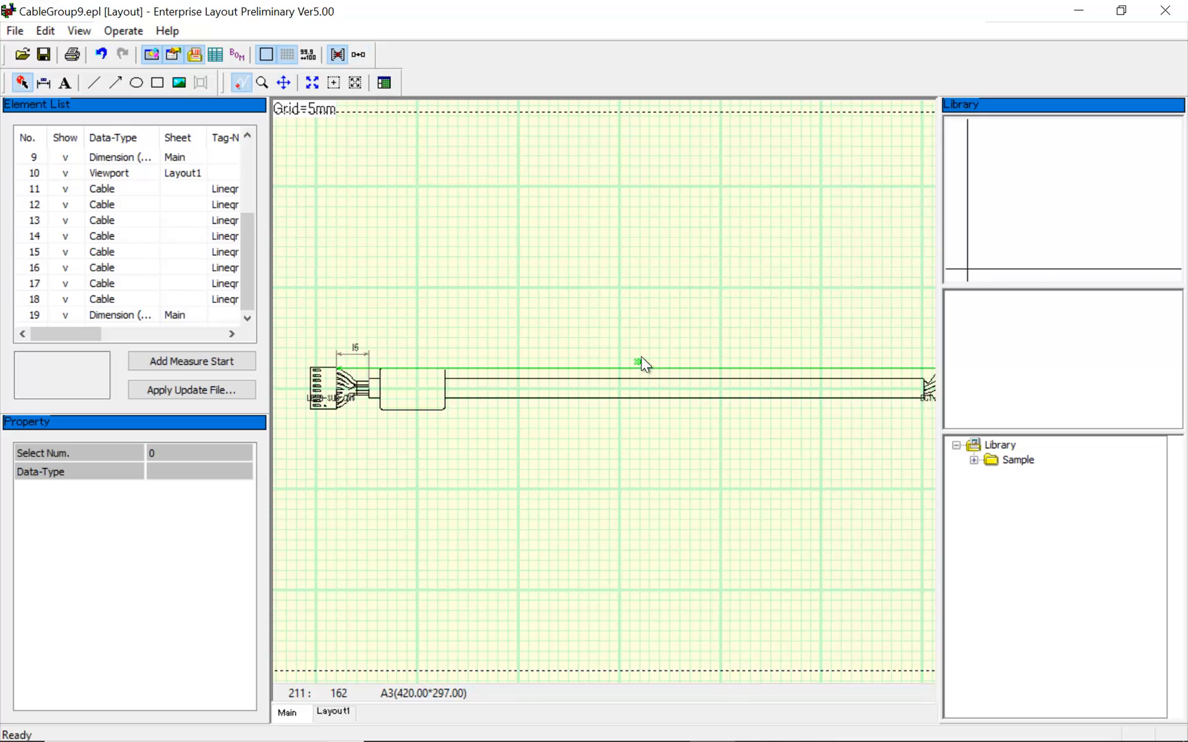
# Move the overall 300 dimension above the 15 dimension, and place the LEDB-SUB CN6 label below its connector.
pyautogui.moveTo(643, 371); pyautogui.dragTo(641, 332)
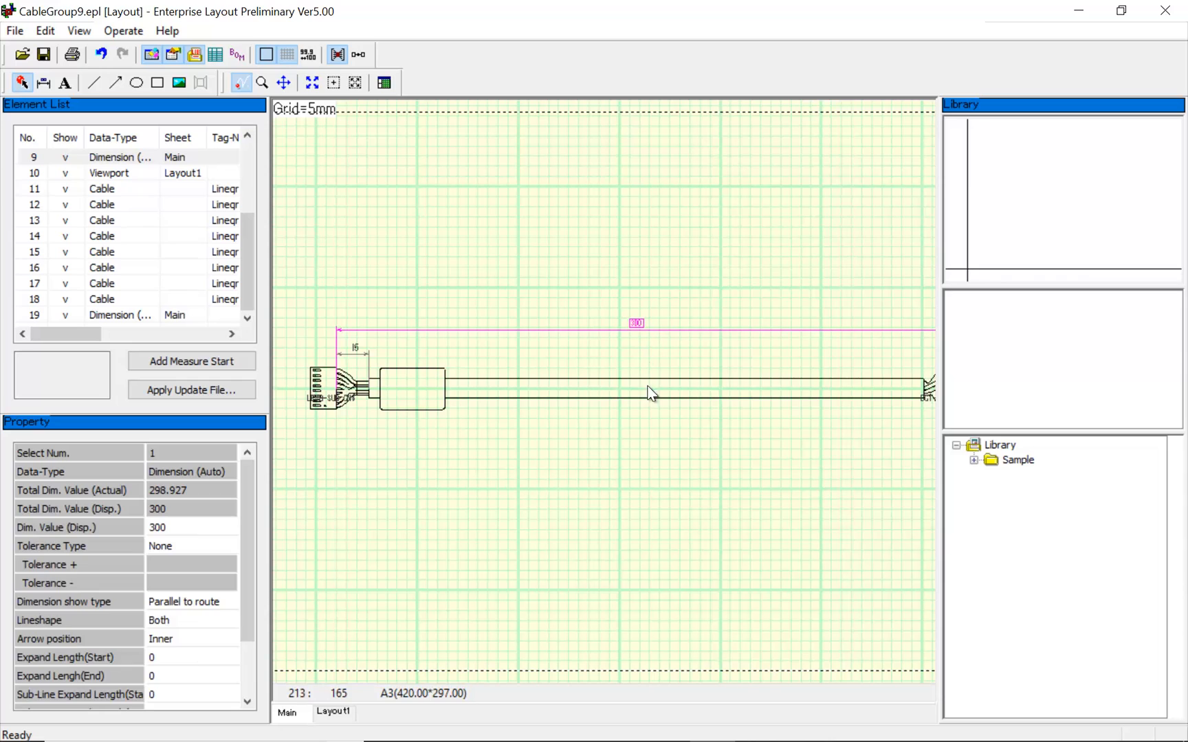
pyautogui.click(641, 434)
pyautogui.scroll(3, 336, 408)
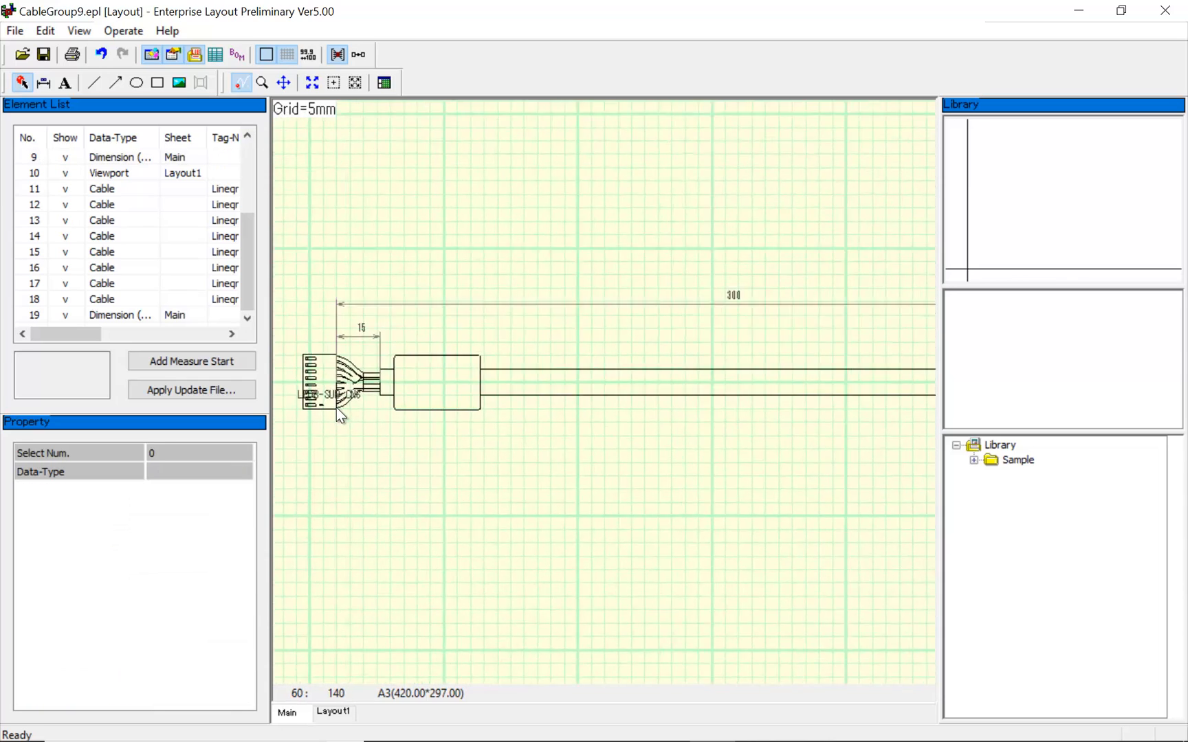
pyautogui.moveTo(450, 399); pyautogui.dragTo(451, 477)
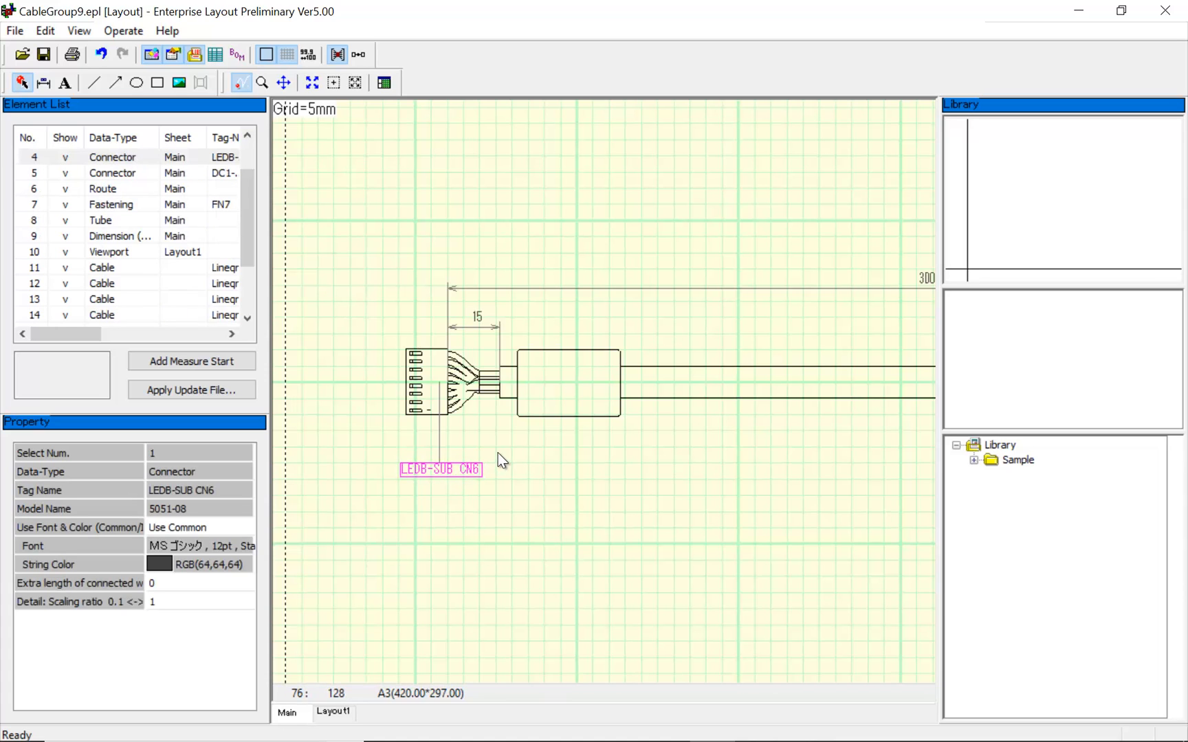
# Add a connector detail view for LEDB-SUB CN6 beside the connector.
pyautogui.moveTo(494, 446); pyautogui.dragTo(625, 426, button='middle')
pyautogui.scroll(2, 575, 367)
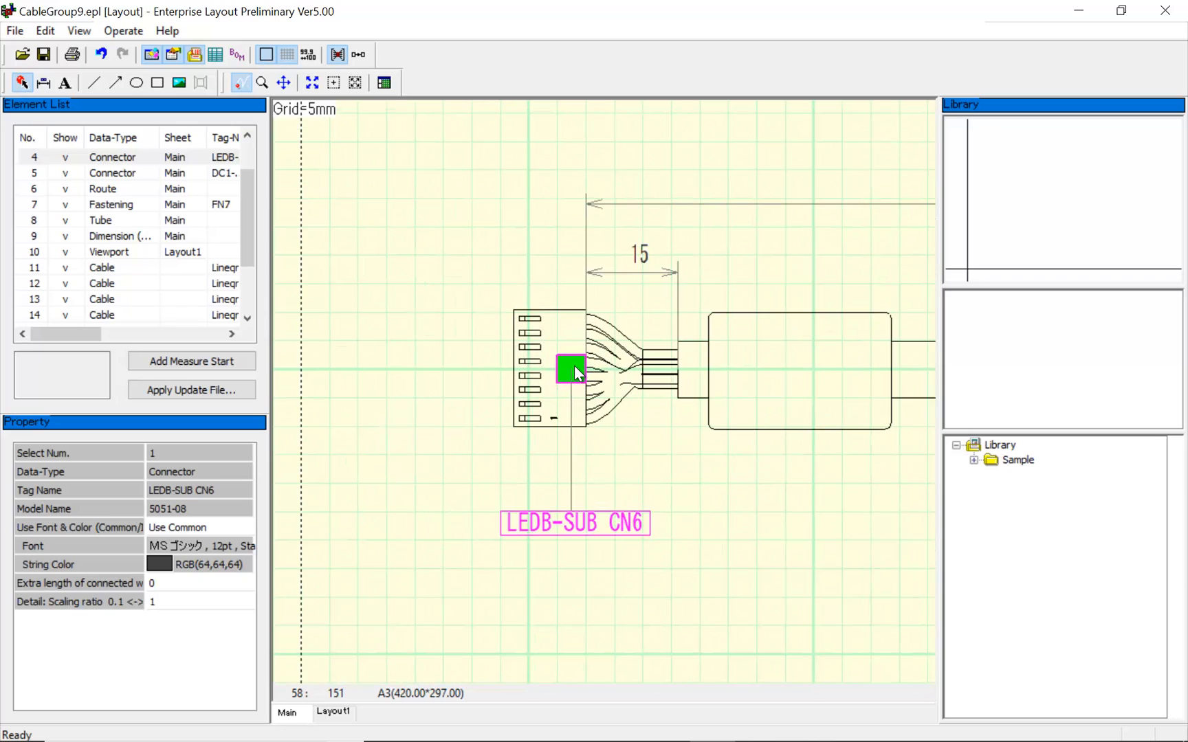
pyautogui.rightClick(575, 367)
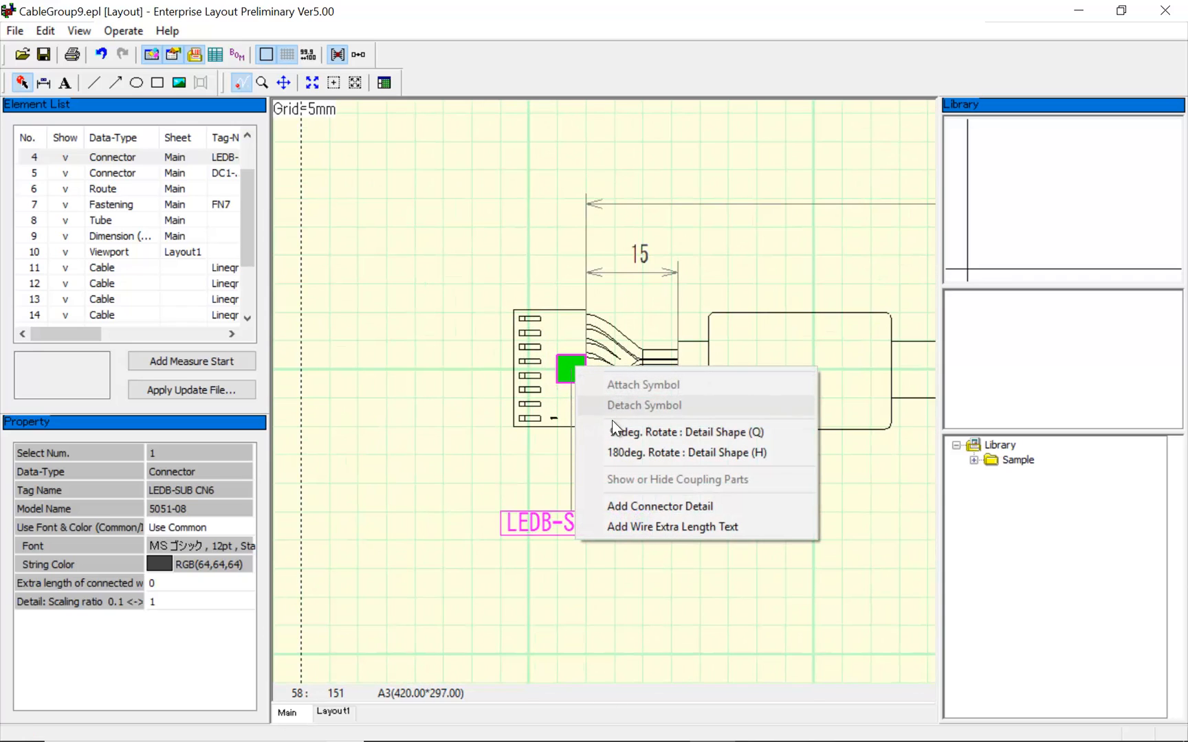
pyautogui.click(620, 506)
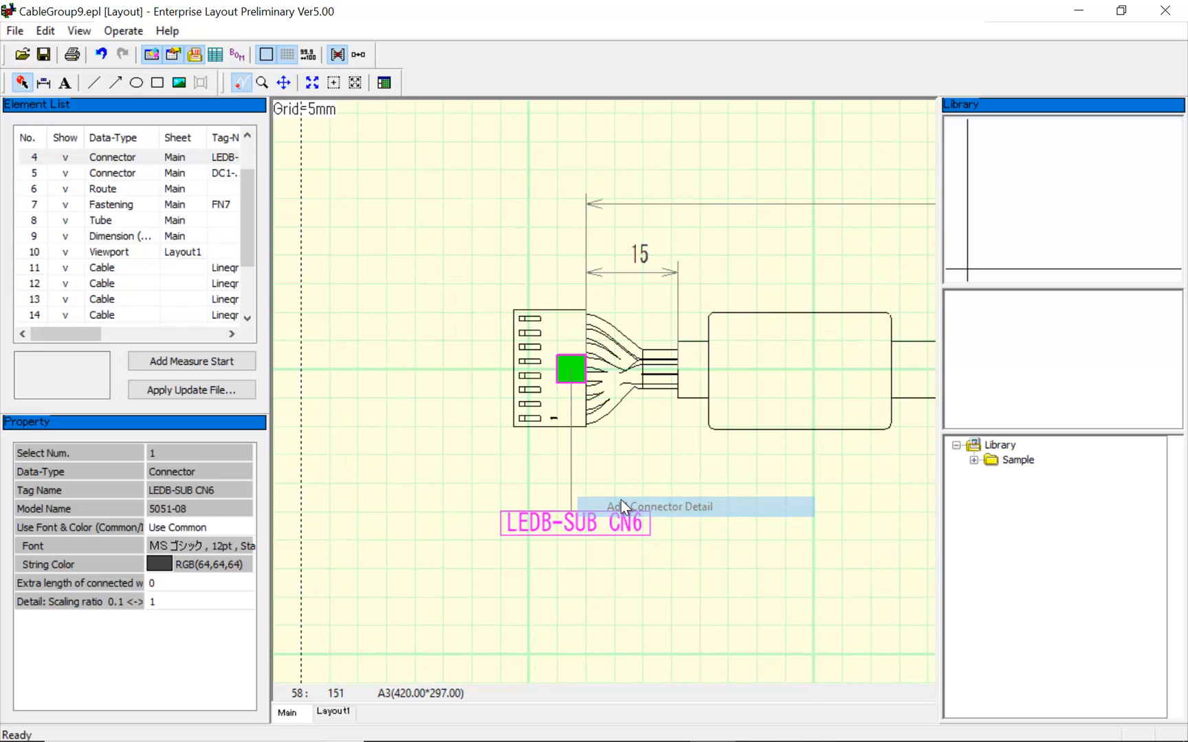
pyautogui.click(502, 464)
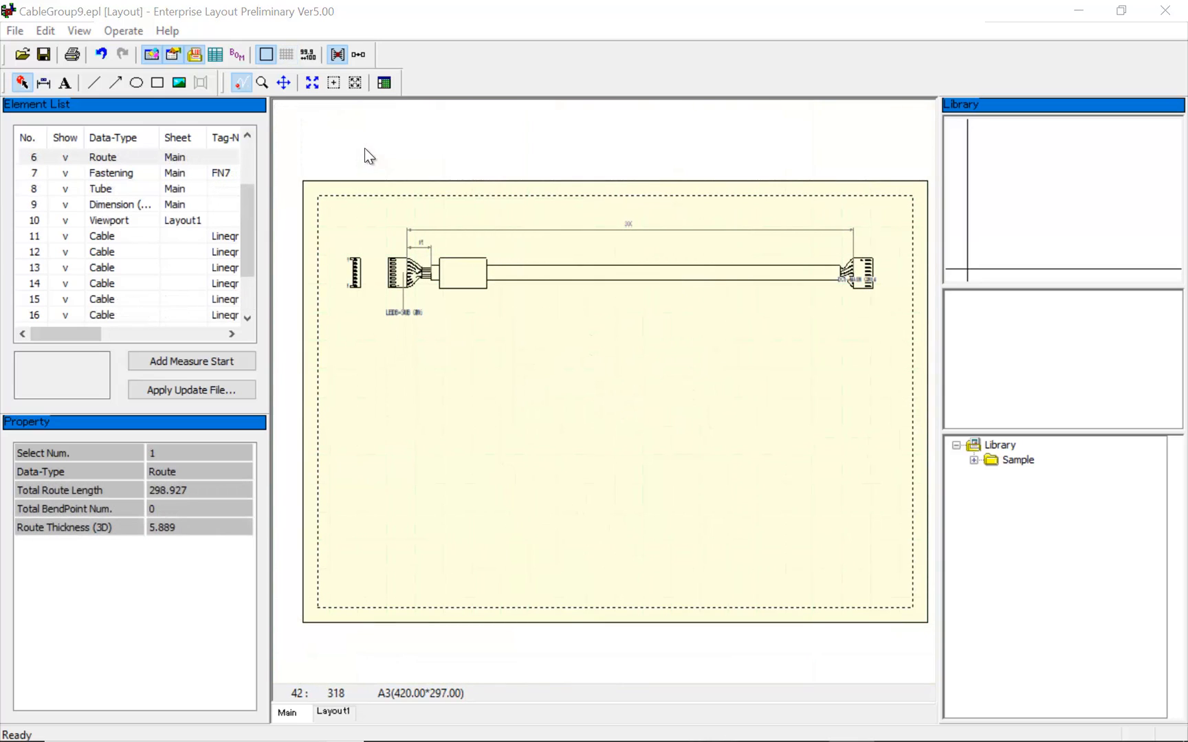
# Show the From-To wire list table and the wiring diagram on the drawing sheet.
pyautogui.click(215, 55)
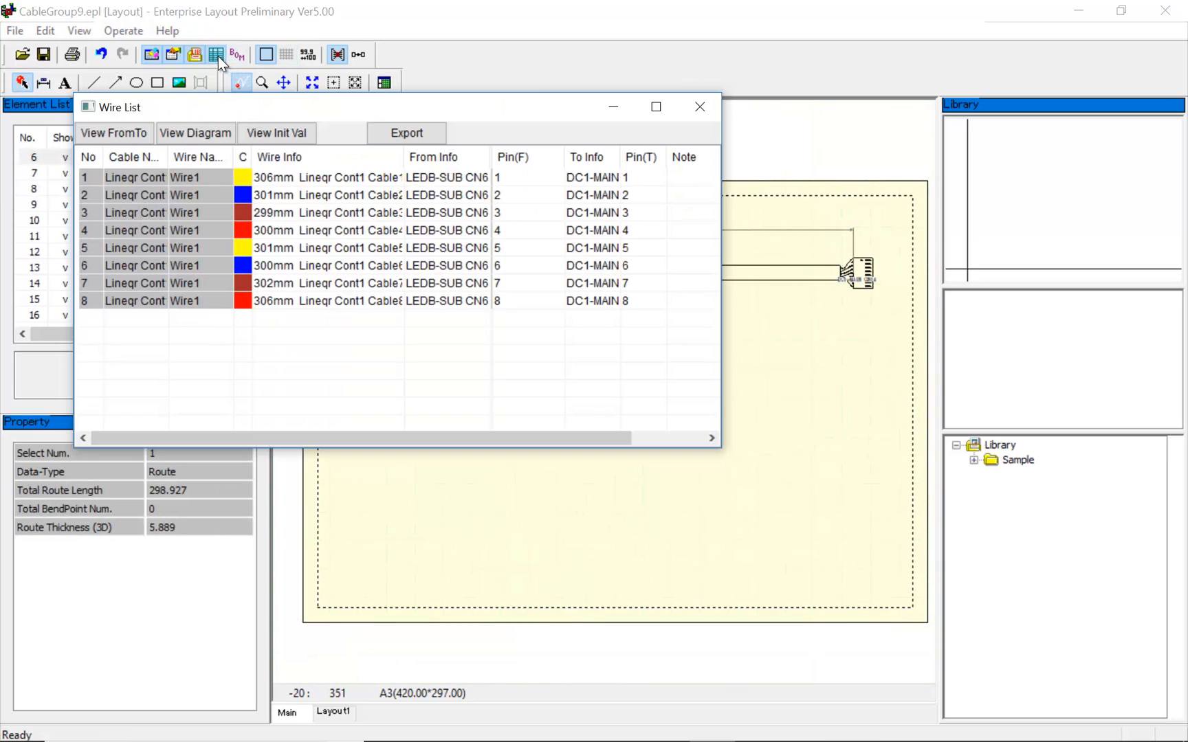
pyautogui.click(131, 135)
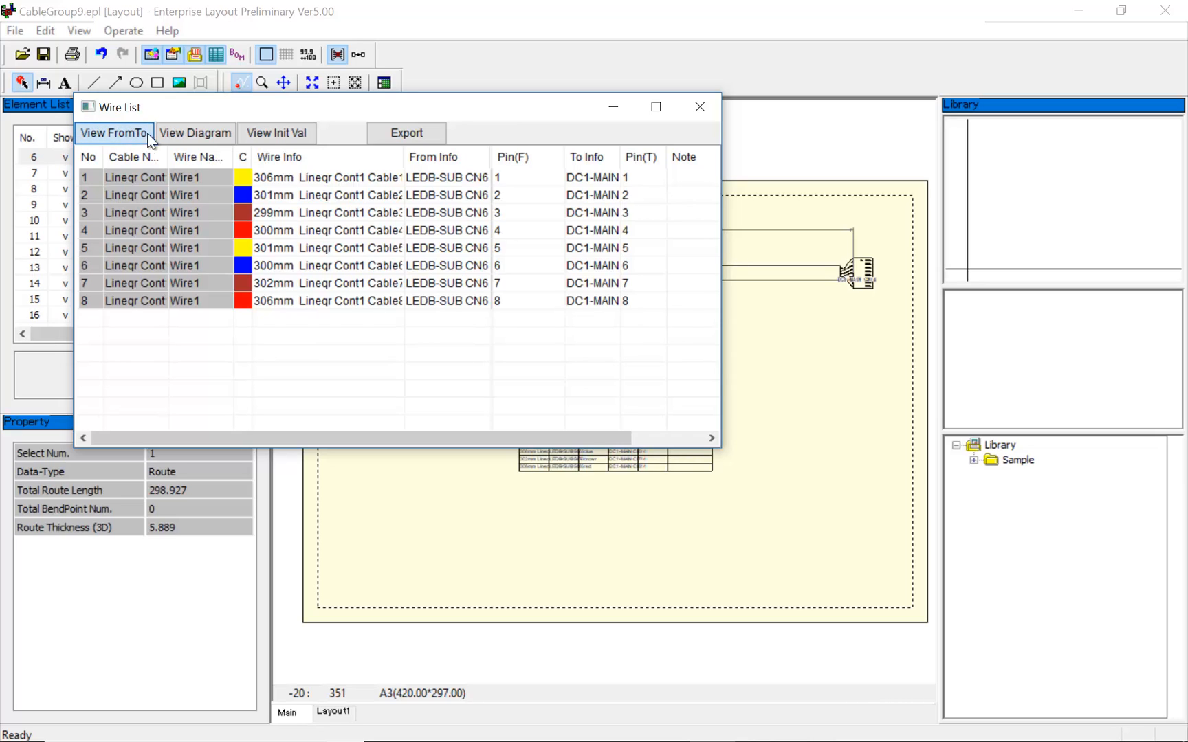
pyautogui.click(188, 142)
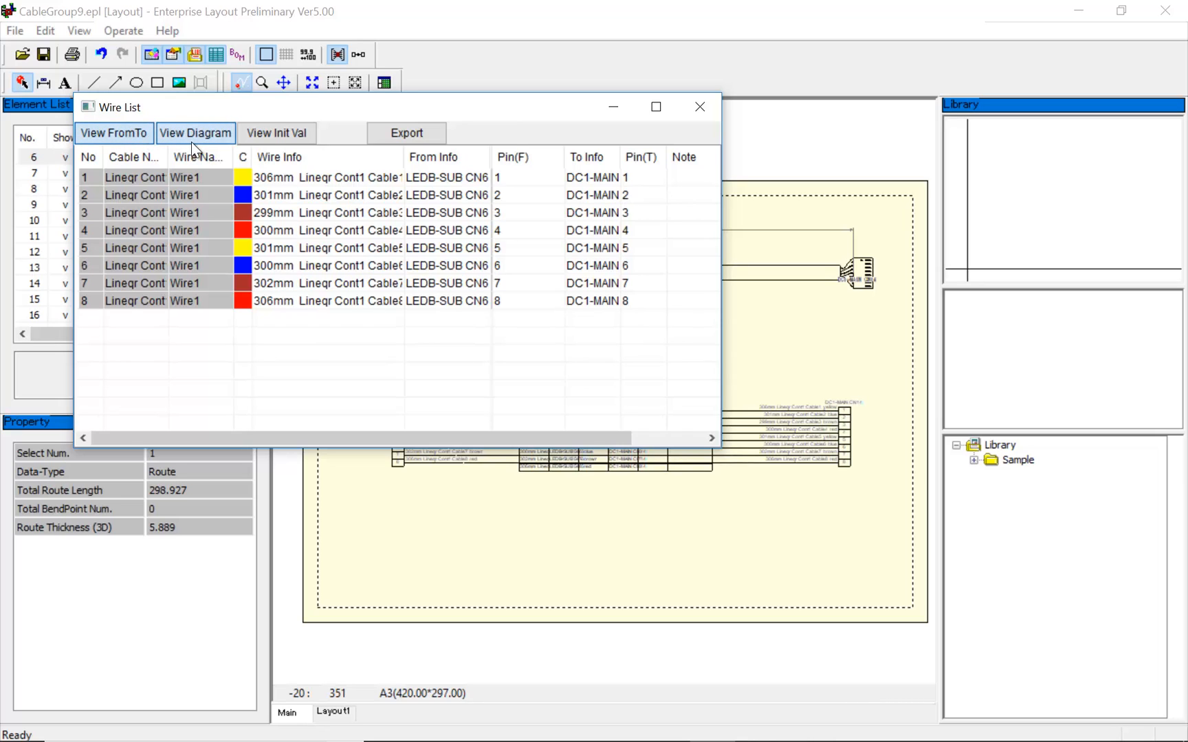
pyautogui.click(712, 110)
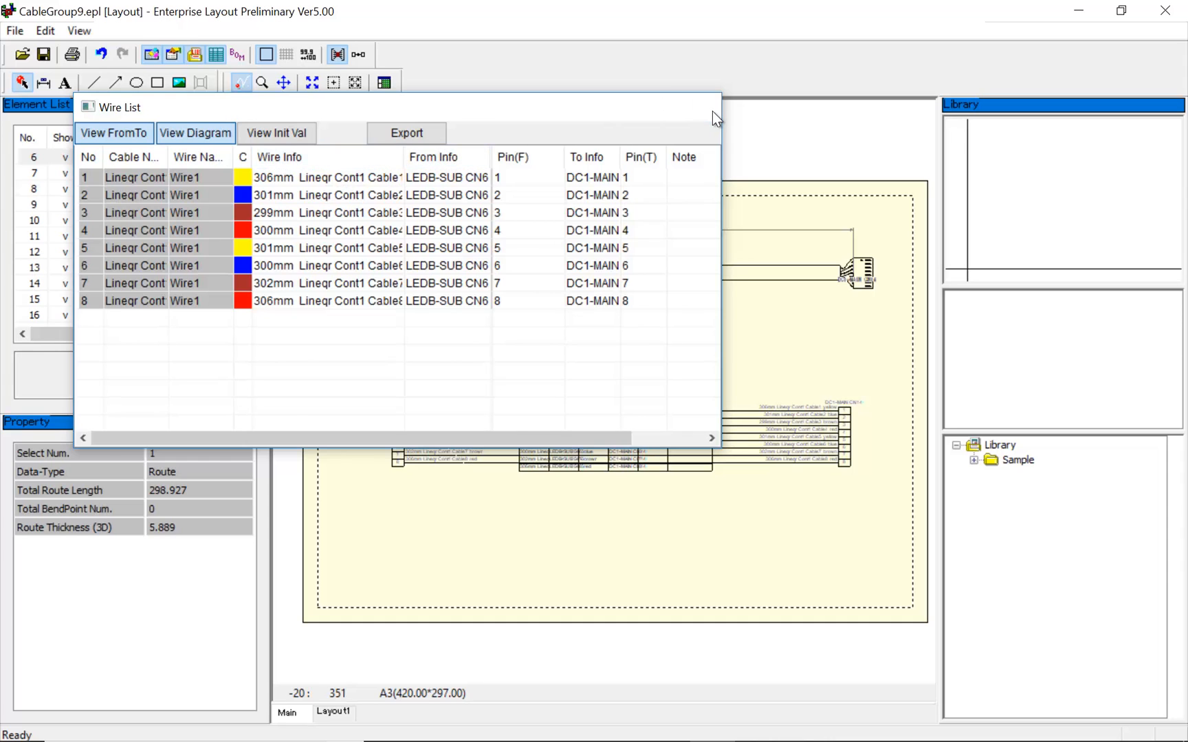
# Move the wire list table beneath the LEDB-SUB CN6 label and widen its Wire Info, From Info and To Info columns to fit their text.
pyautogui.moveTo(687, 402); pyautogui.dragTo(553, 333)
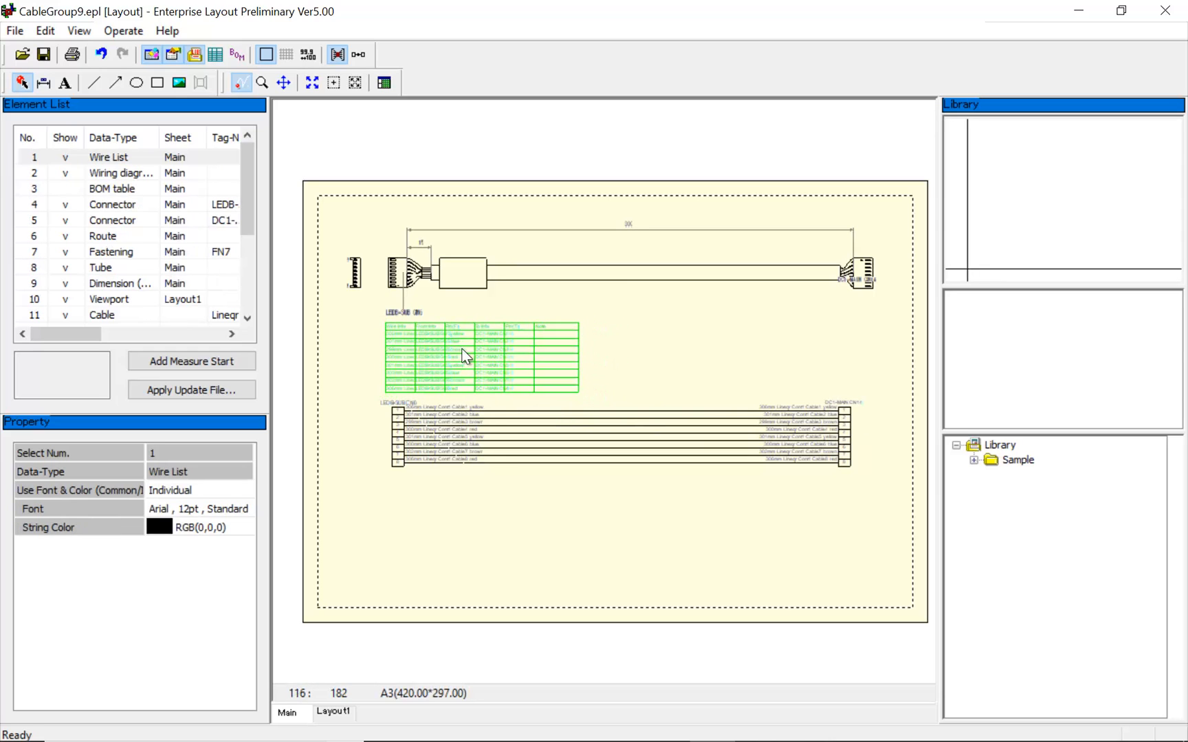
pyautogui.scroll(2, 440, 342)
pyautogui.scroll(2, 414, 332)
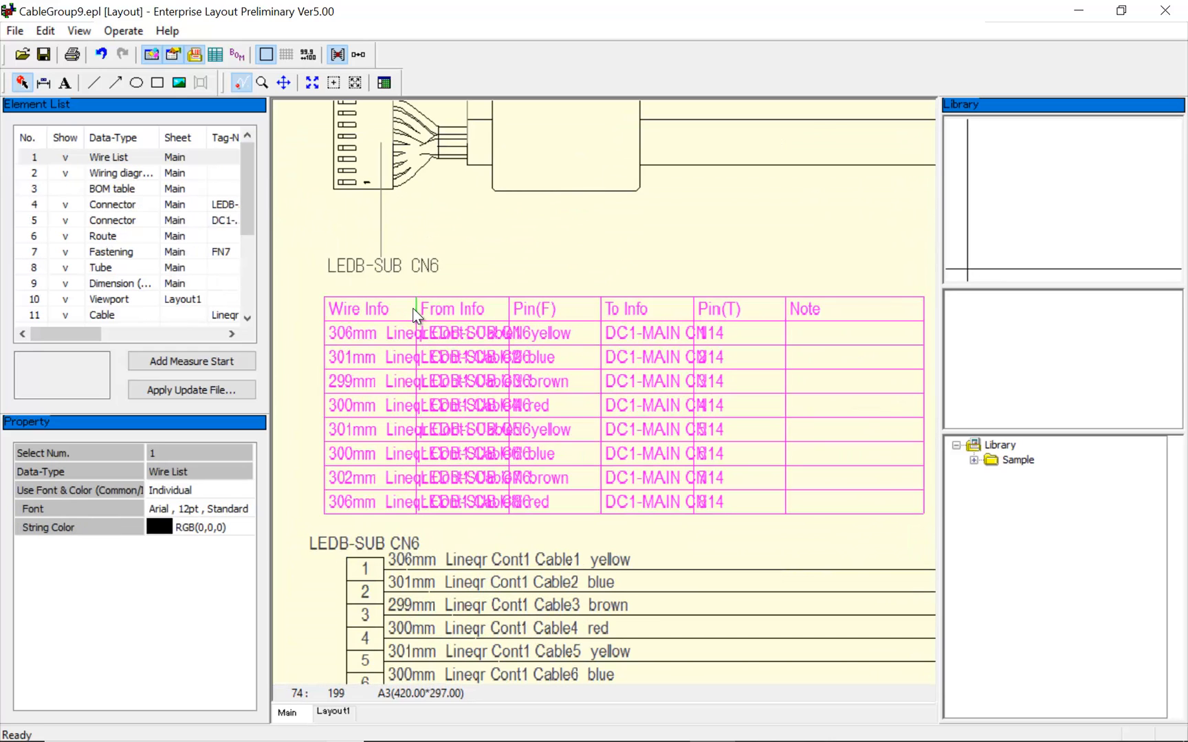
pyautogui.moveTo(415, 316); pyautogui.dragTo(595, 326)
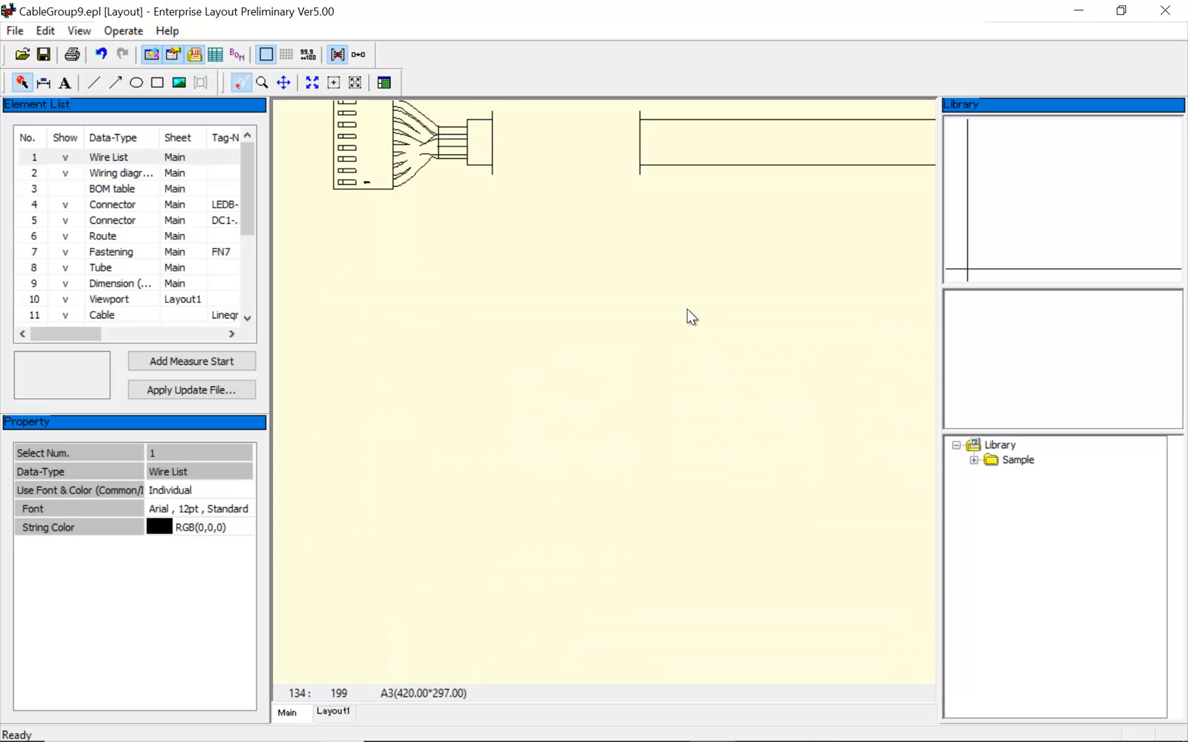
pyautogui.moveTo(696, 313); pyautogui.dragTo(742, 313)
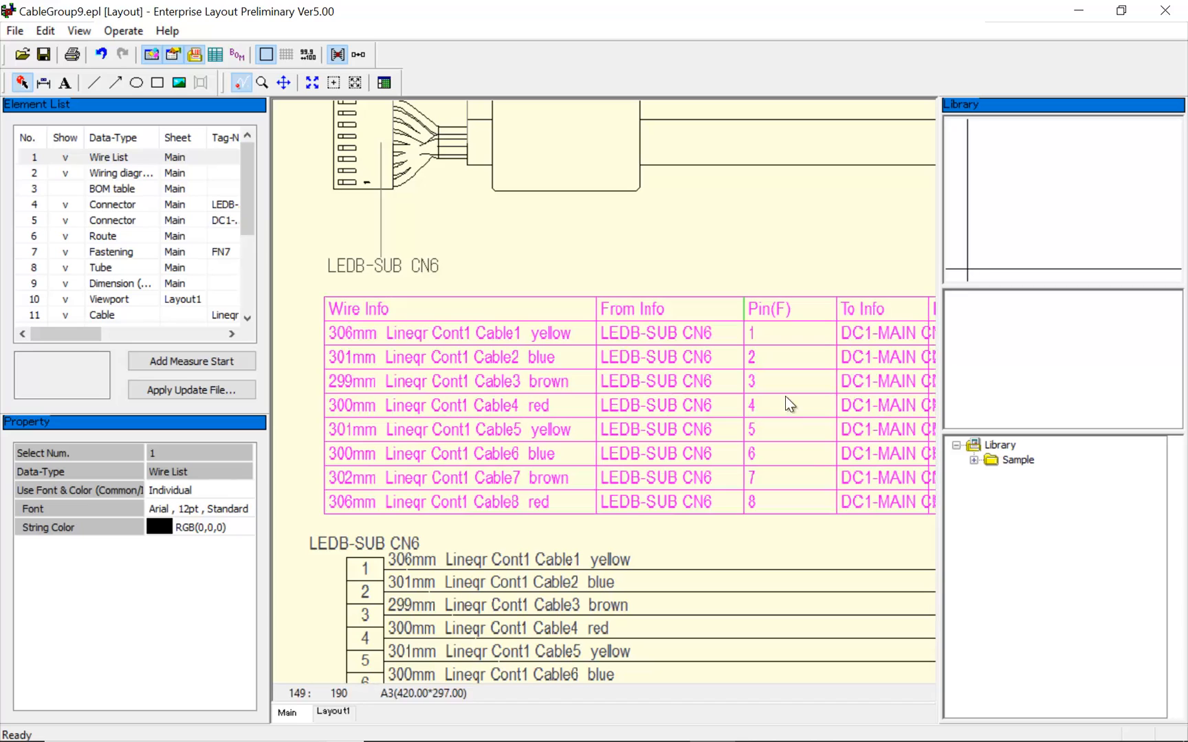
pyautogui.moveTo(814, 524); pyautogui.dragTo(604, 538, button='middle')
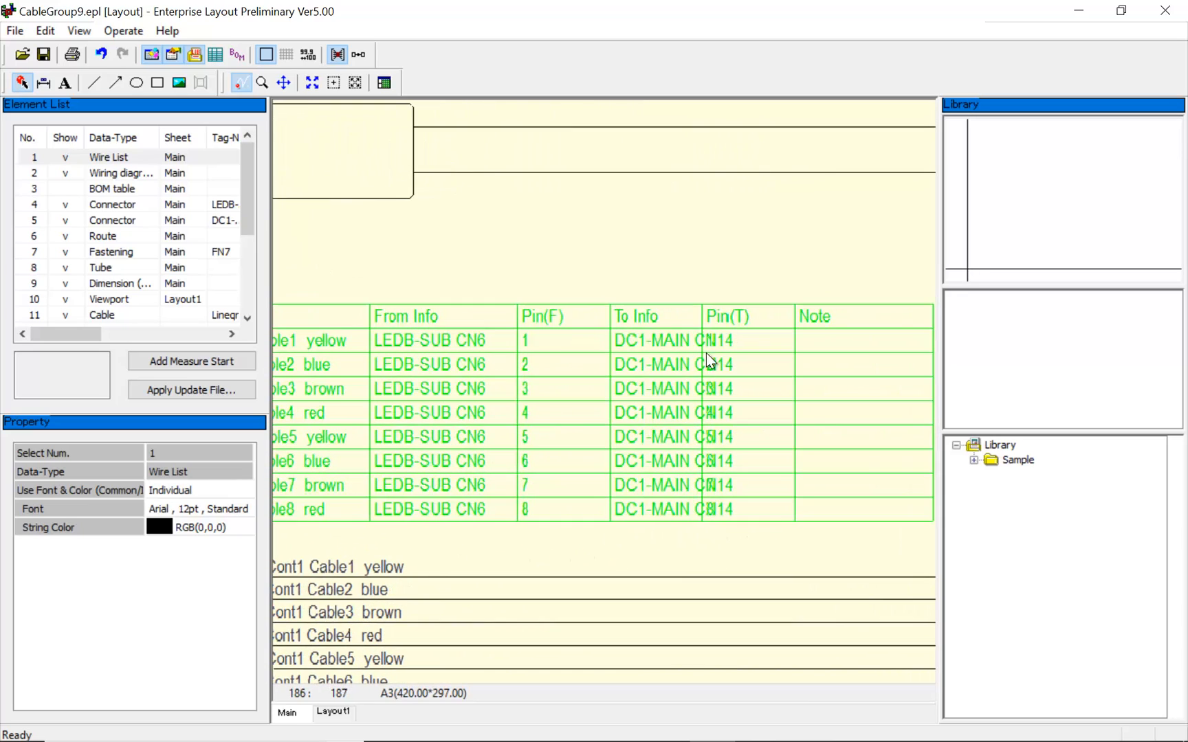
pyautogui.moveTo(731, 330); pyautogui.dragTo(747, 330)
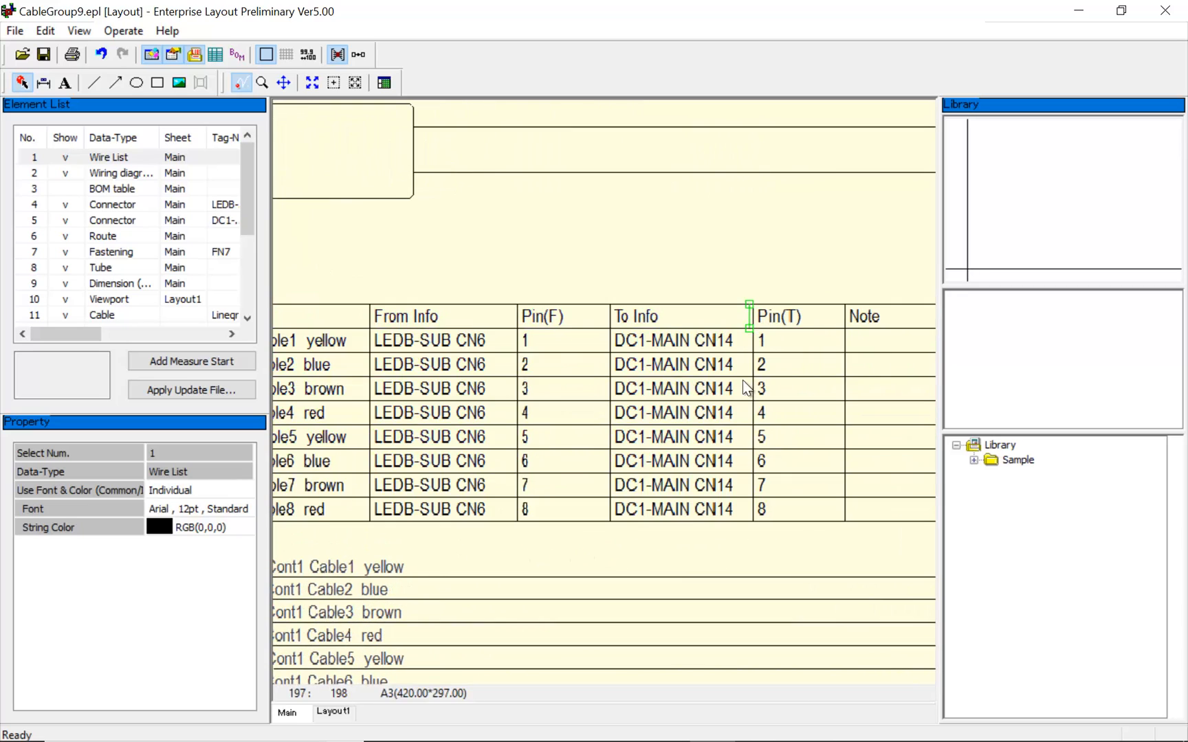
# Shorten the wiring diagram by moving its DC1-MAIN CN14 pin block inward to about the far edge of the wire list table.
pyautogui.scroll(1, 691, 526)
pyautogui.scroll(-3, 688, 523)
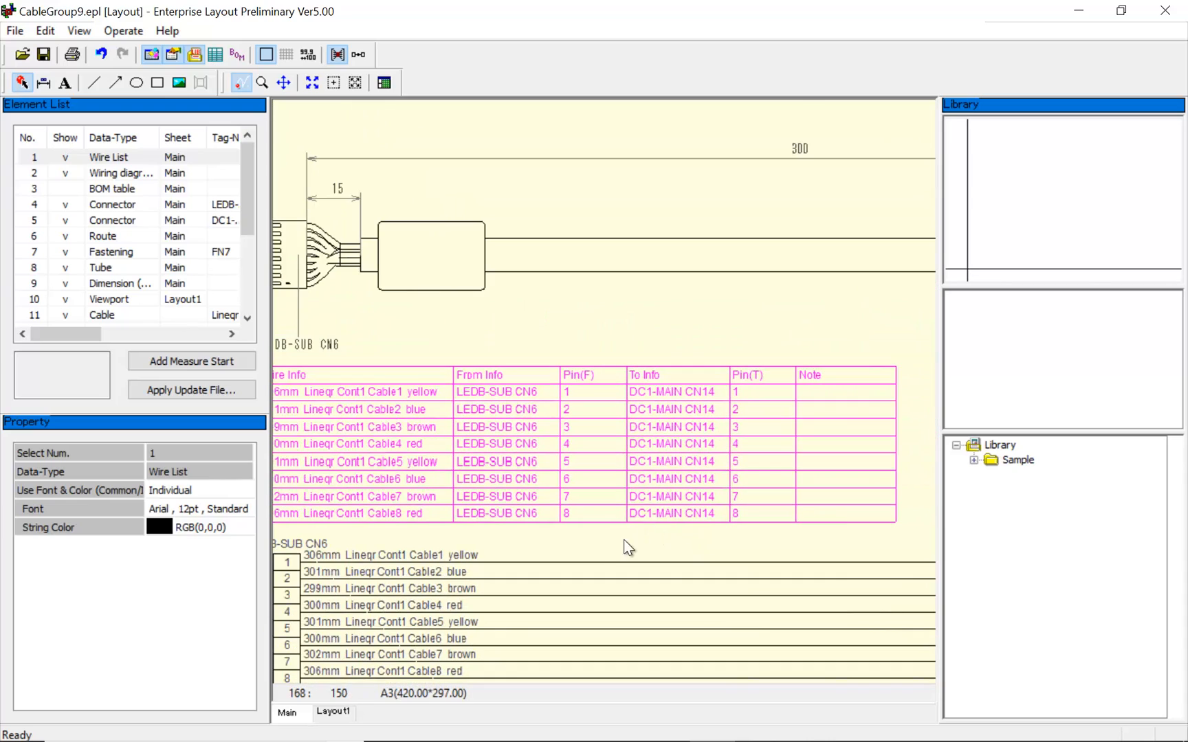
pyautogui.scroll(-3, 666, 296)
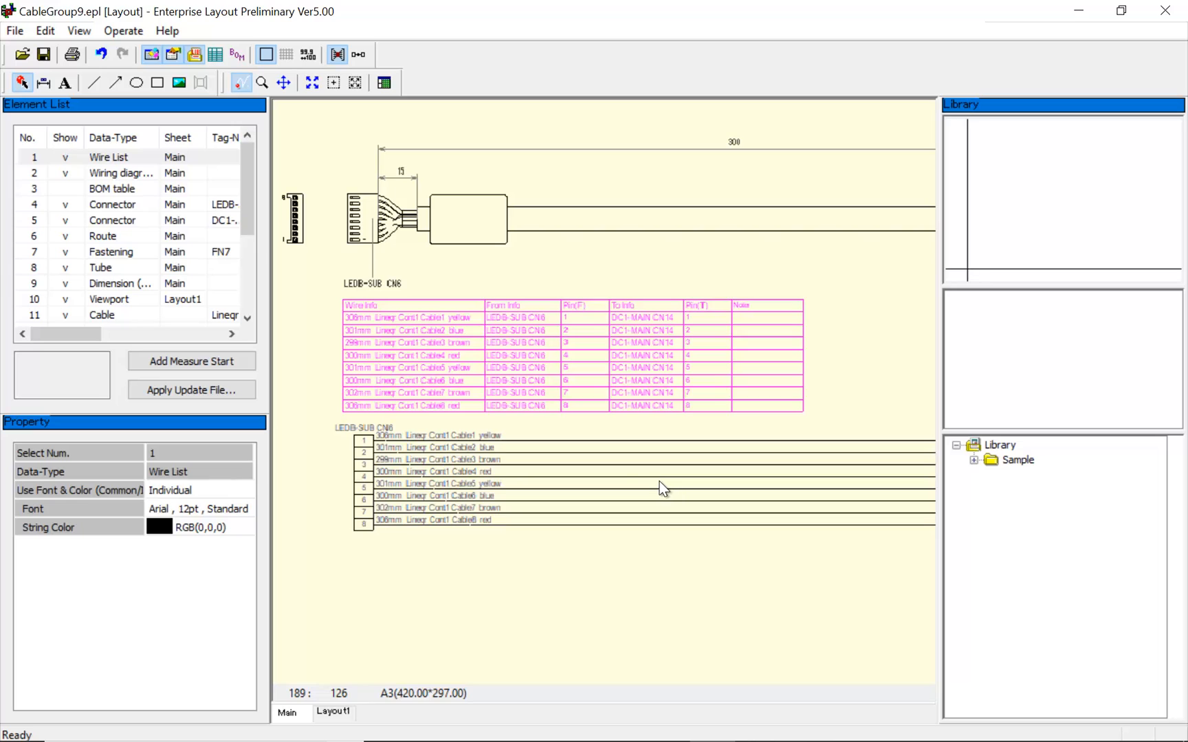
pyautogui.moveTo(659, 482); pyautogui.dragTo(505, 484, button='middle')
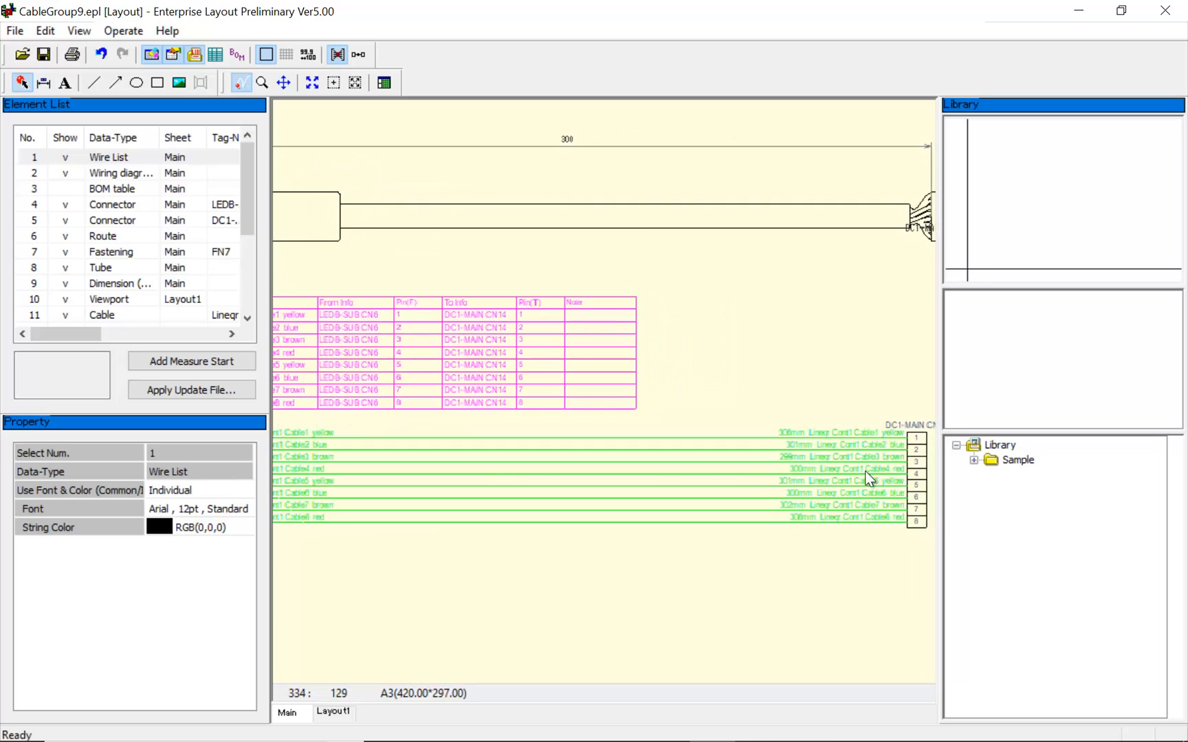
pyautogui.moveTo(919, 476); pyautogui.dragTo(635, 483)
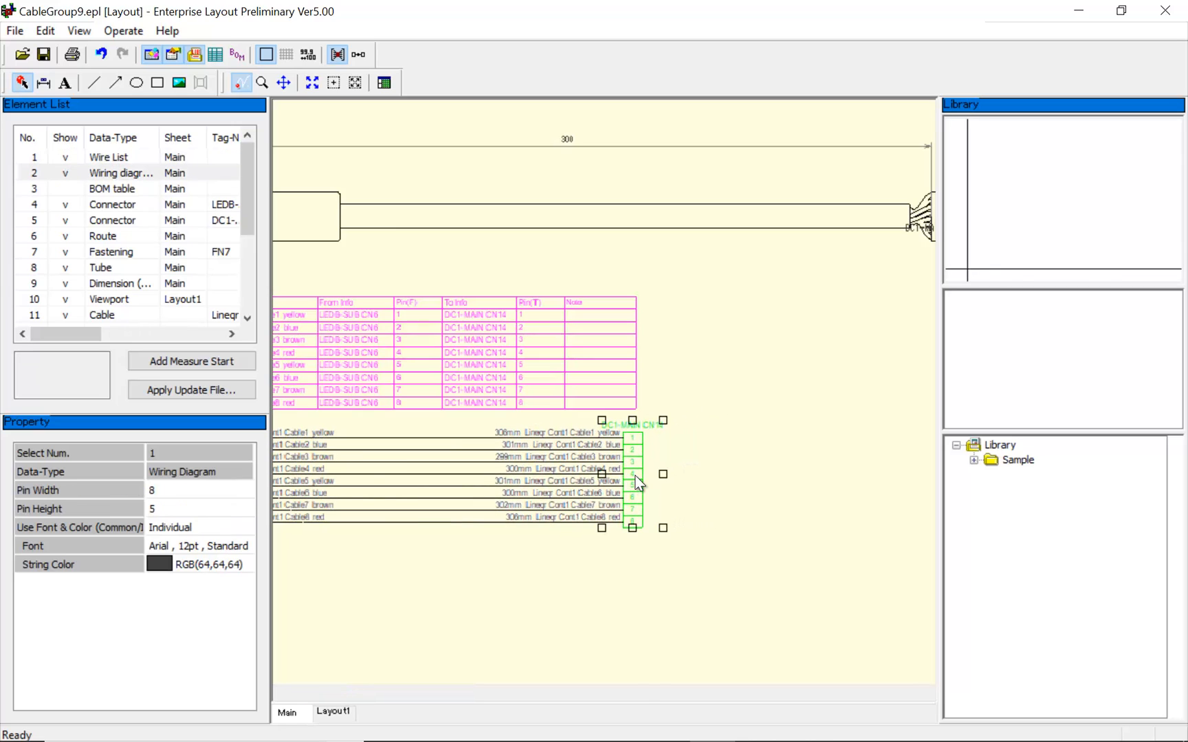
pyautogui.moveTo(579, 544); pyautogui.dragTo(741, 536, button='middle')
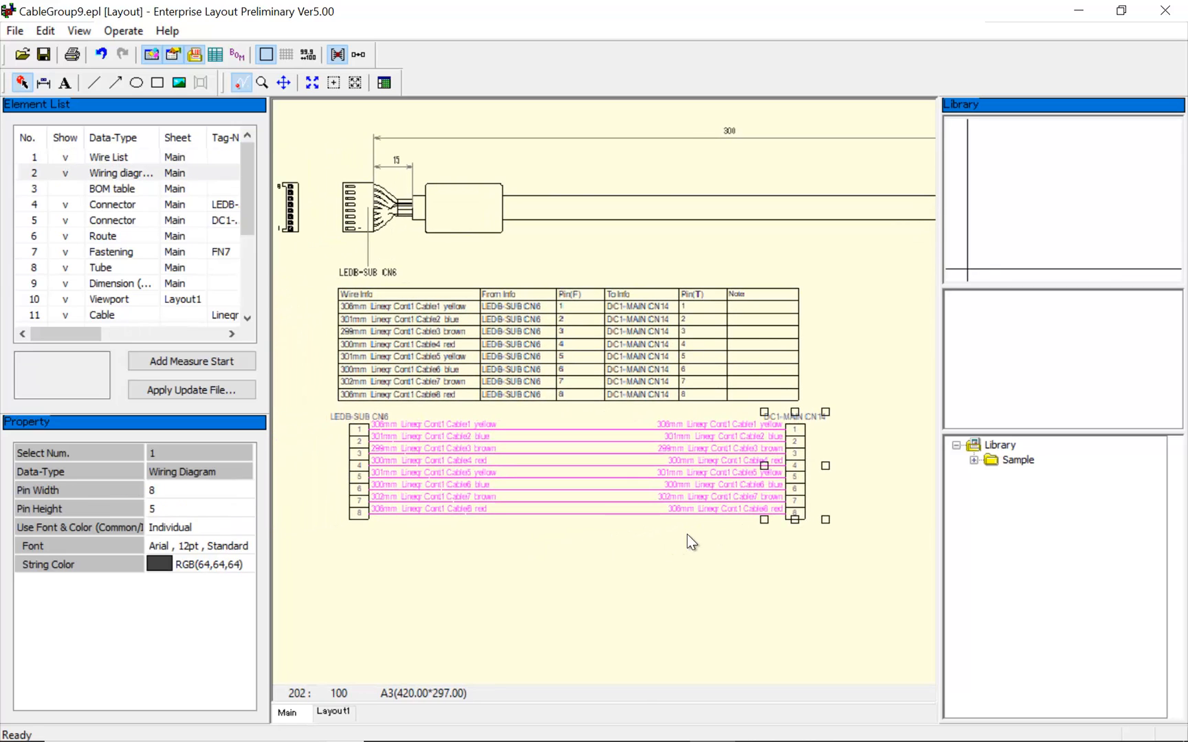
# Show the BOM table on the drawing sheet and move it beneath the wiring diagram.
pyautogui.click(637, 567)
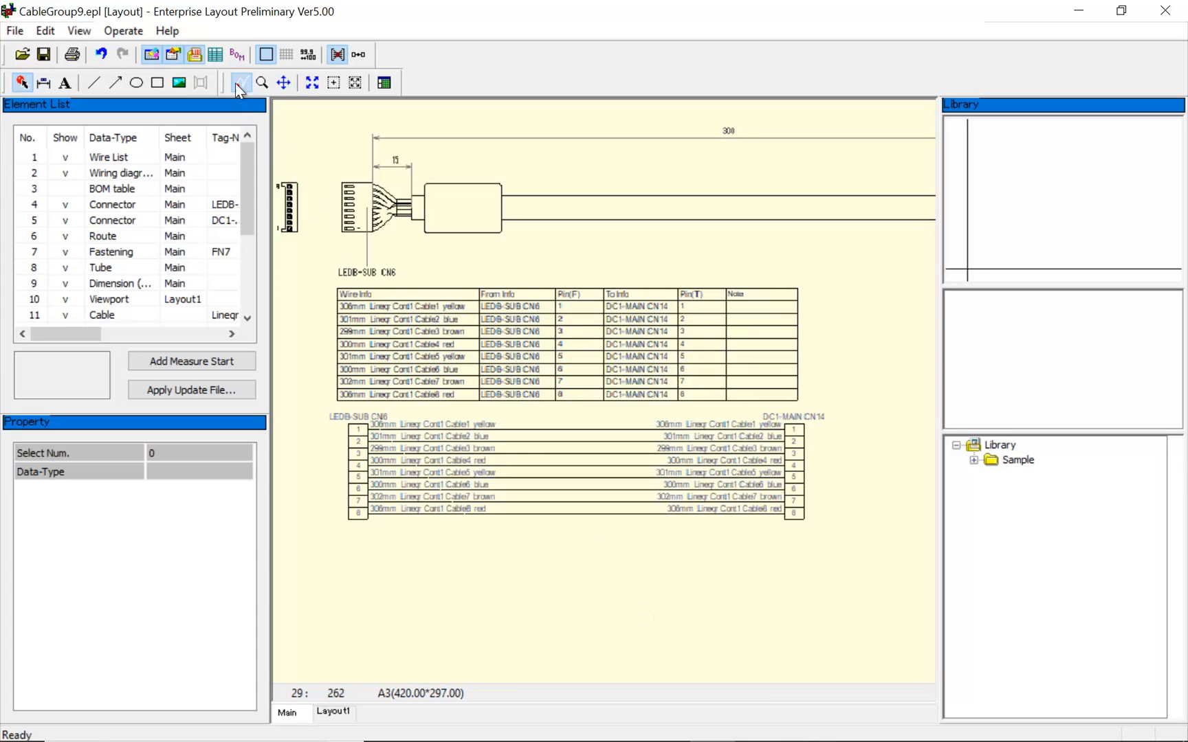
pyautogui.click(232, 62)
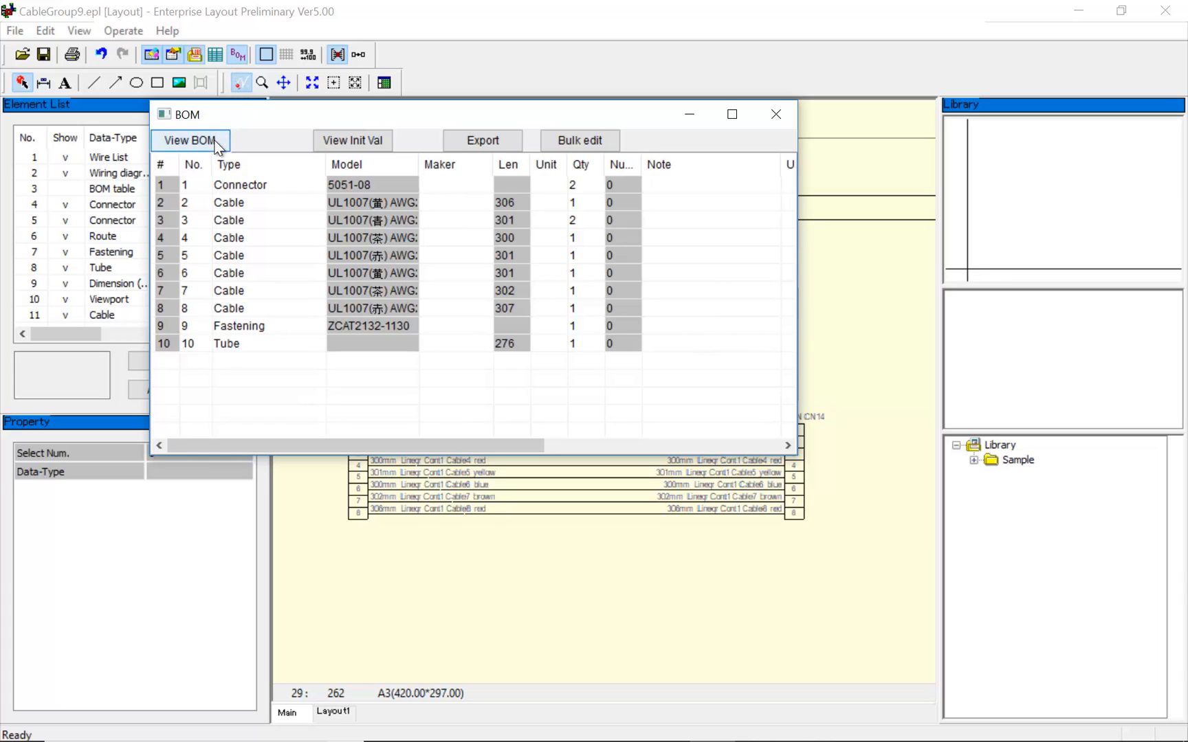
pyautogui.click(216, 142)
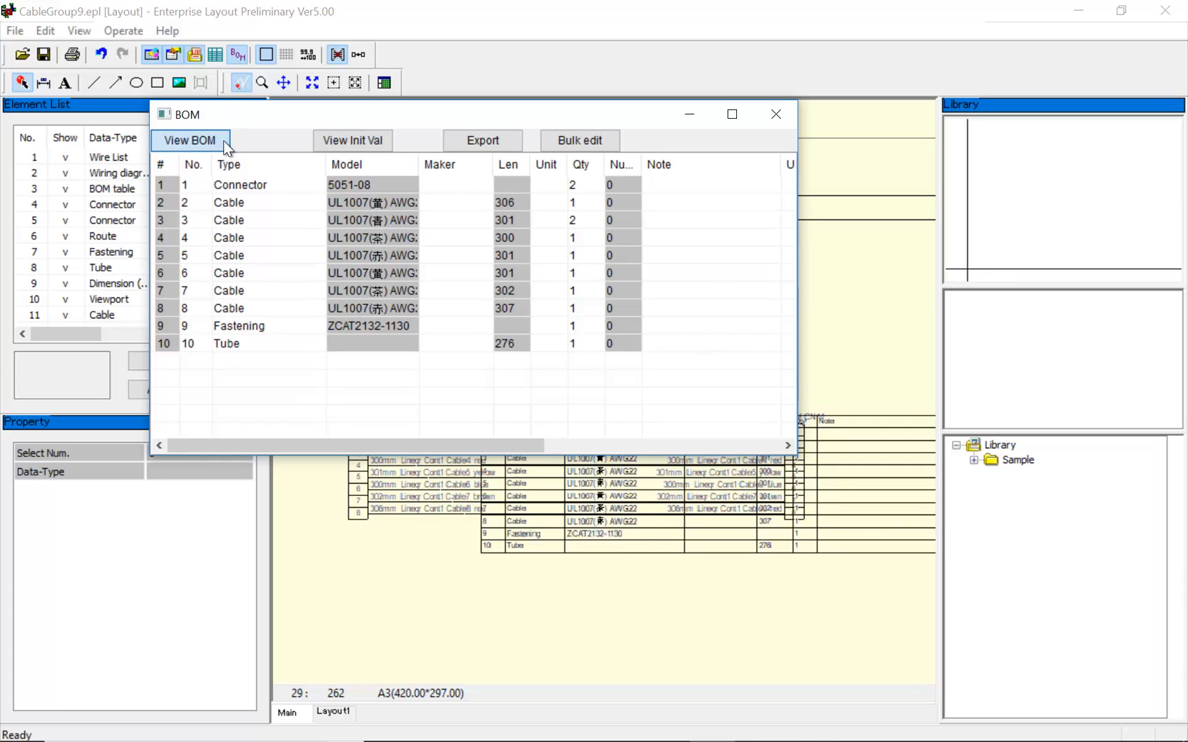
pyautogui.click(775, 114)
pyautogui.moveTo(854, 457)
pyautogui.mouseDown()
pyautogui.moveTo(690, 574)
pyautogui.moveTo(702, 575)
pyautogui.mouseUp()
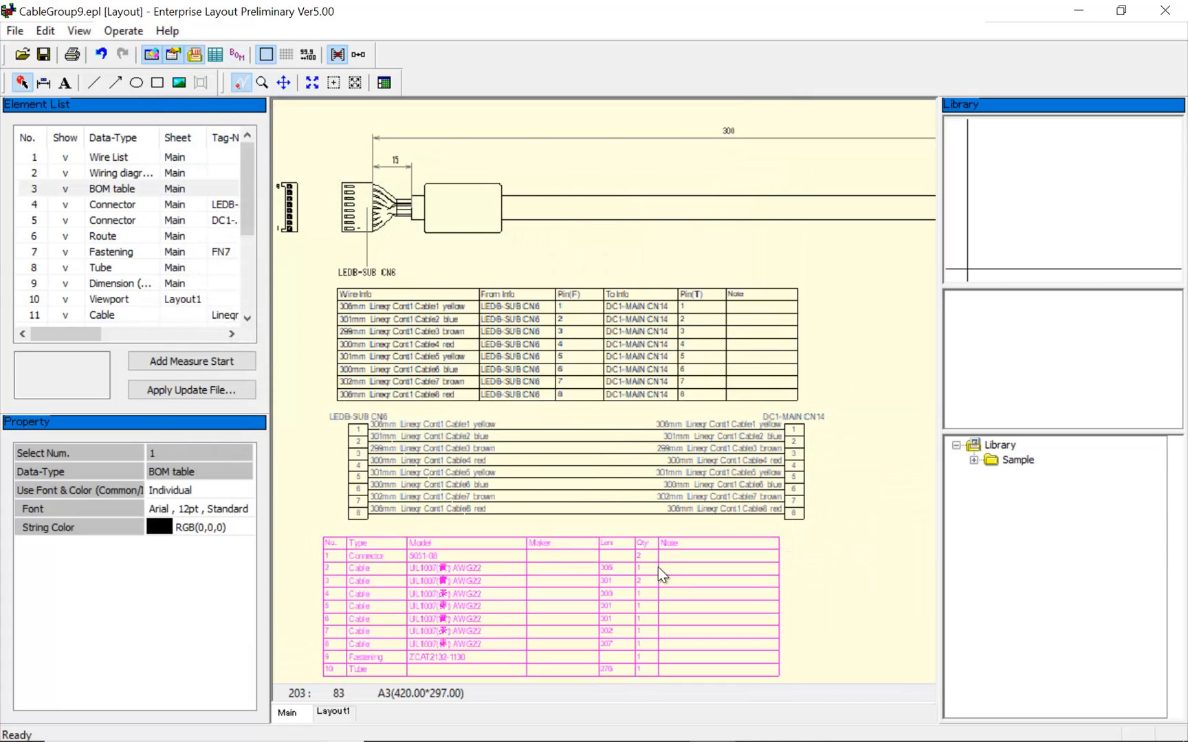
pyautogui.scroll(3, 445, 525)
pyautogui.moveTo(452, 522); pyautogui.dragTo(538, 346, button='middle')
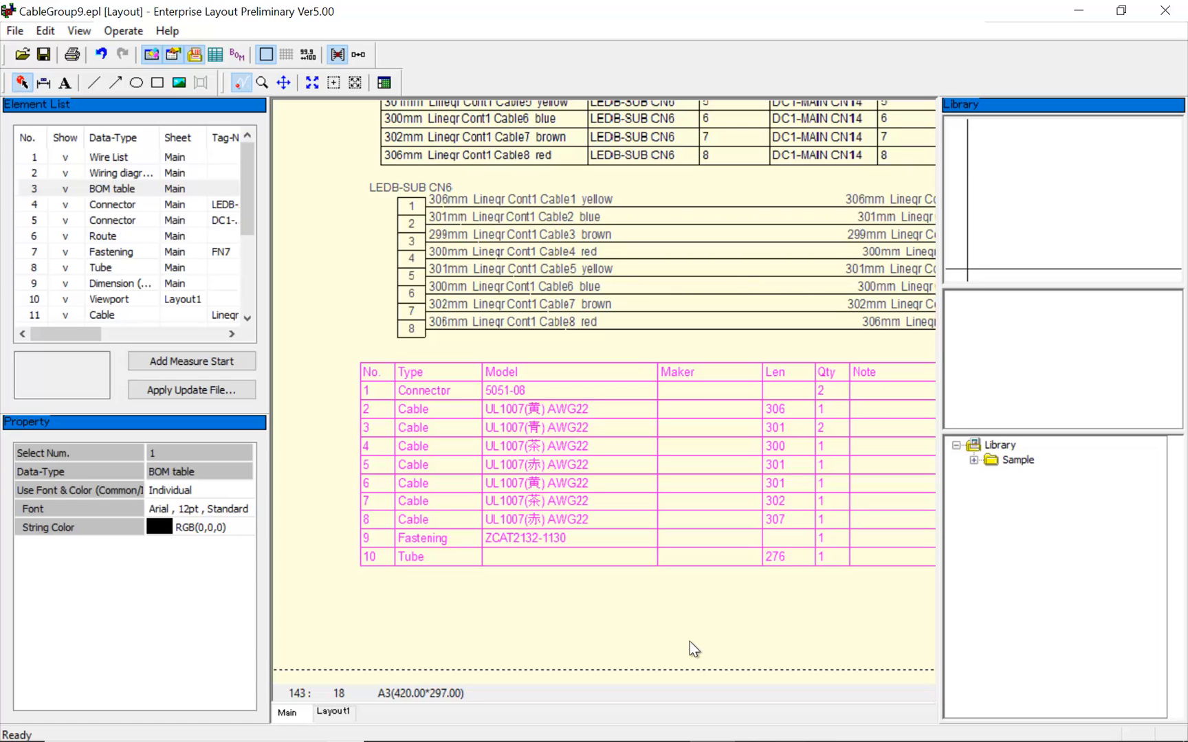
pyautogui.scroll(-4, 685, 605)
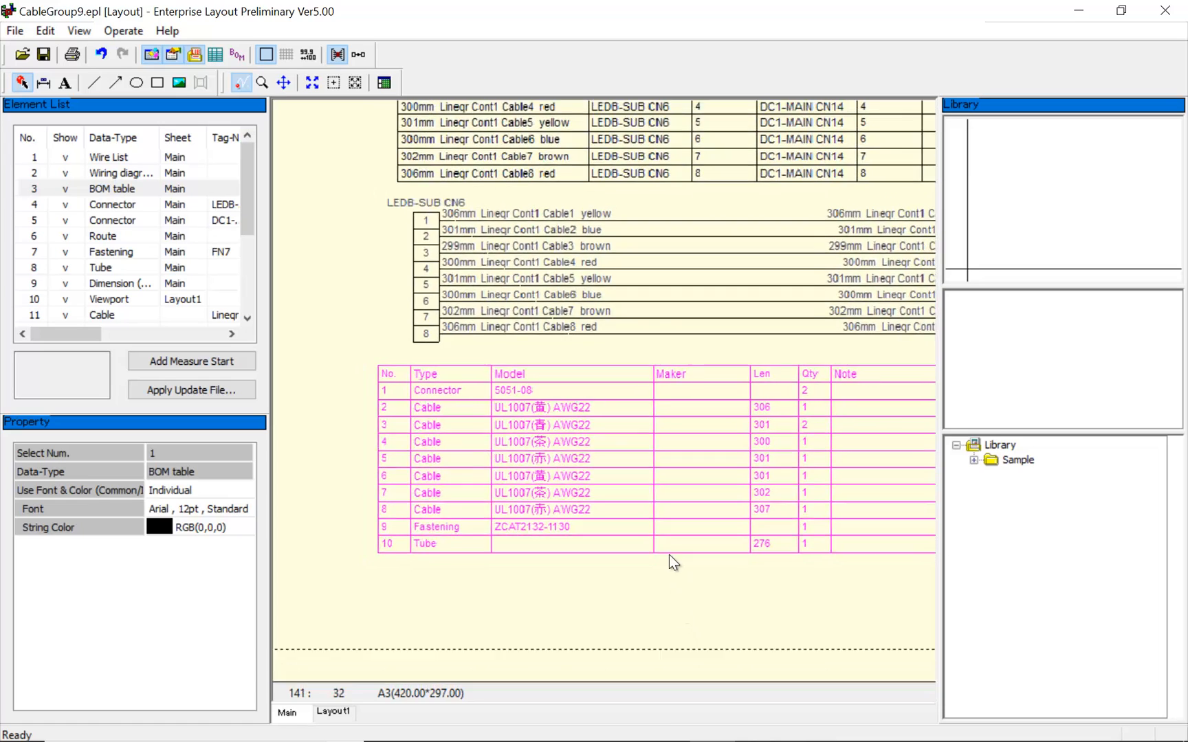
pyautogui.scroll(-3, 627, 180)
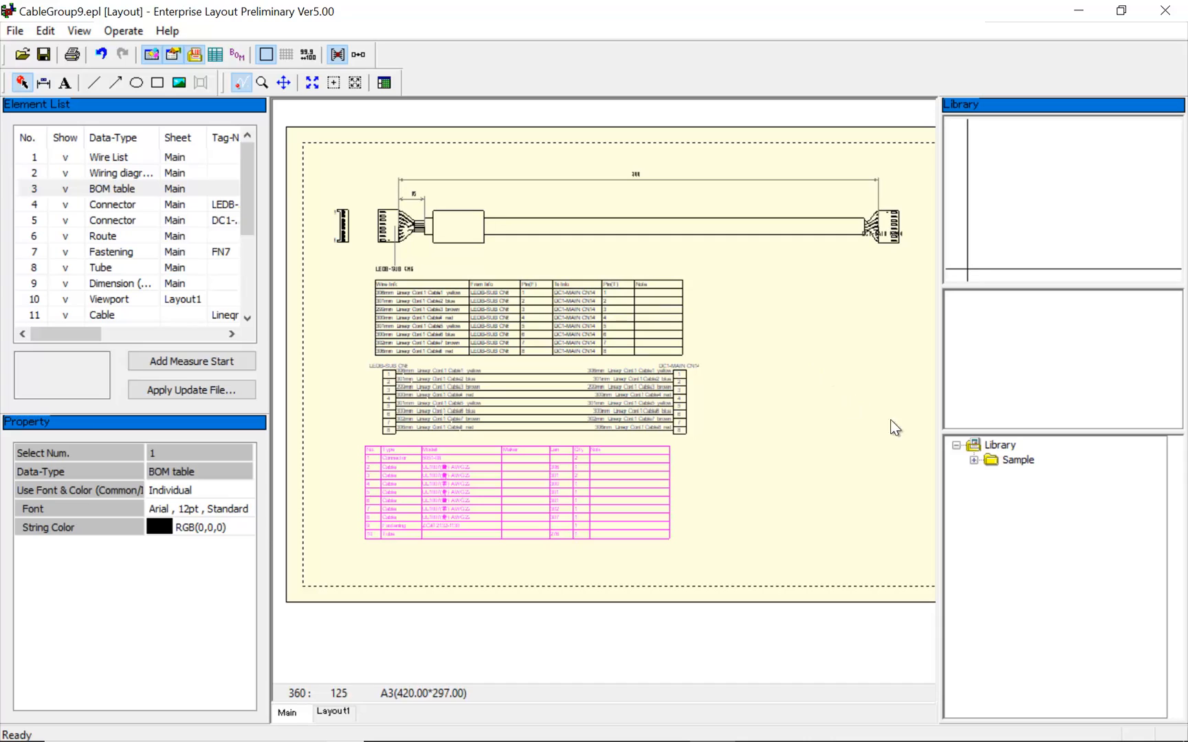
# Insert the A3 horizontal_LTC frame from the Sample library's Frame folder onto the drawing sheet.
pyautogui.click(983, 463)
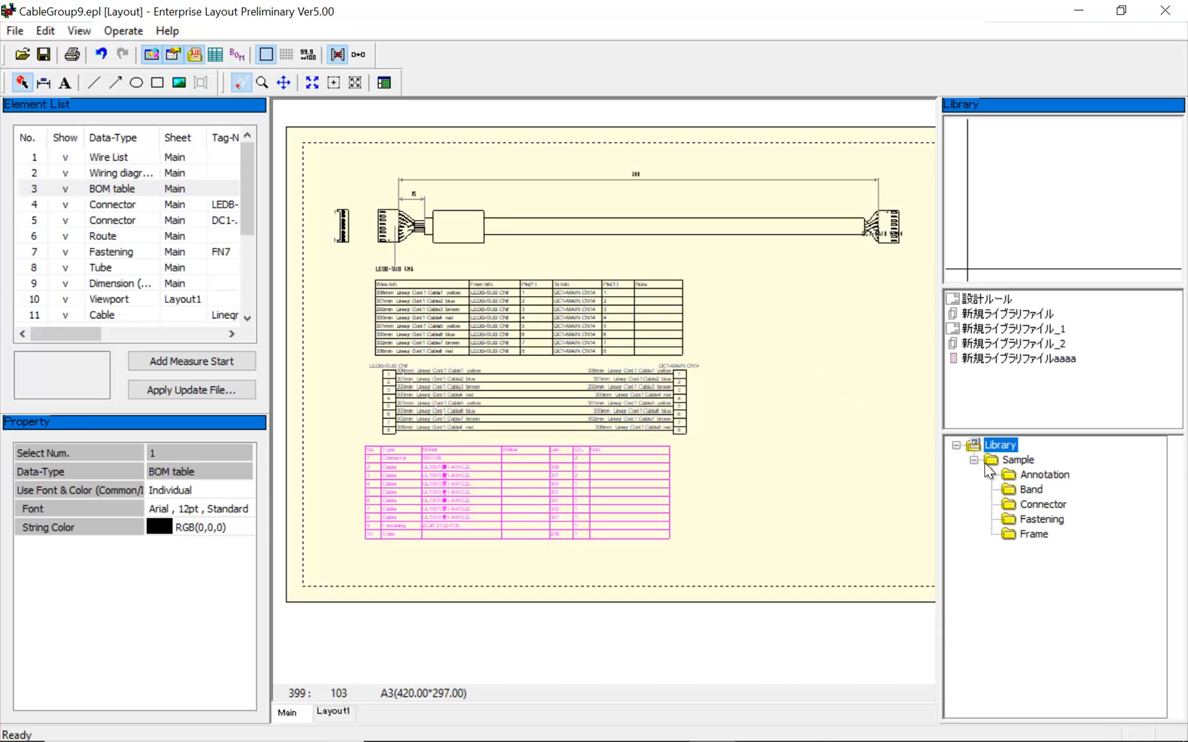
pyautogui.click(1024, 531)
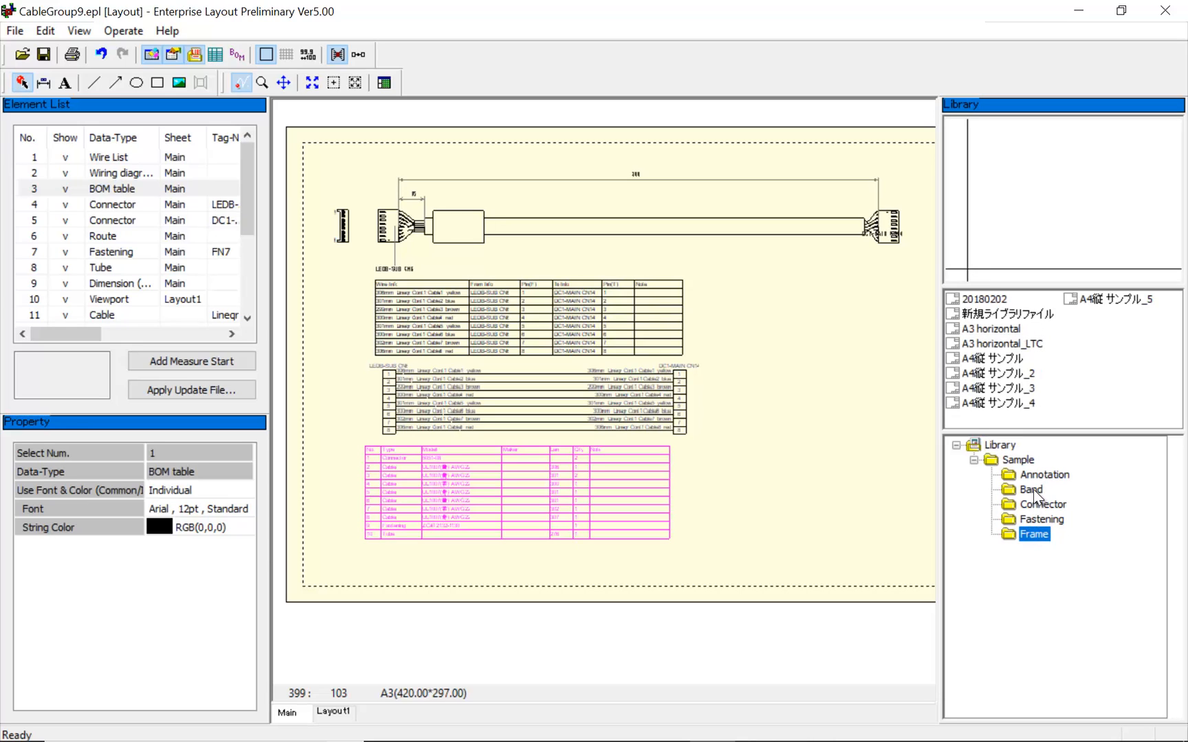
pyautogui.click(1005, 344)
pyautogui.moveTo(1053, 195); pyautogui.dragTo(844, 294)
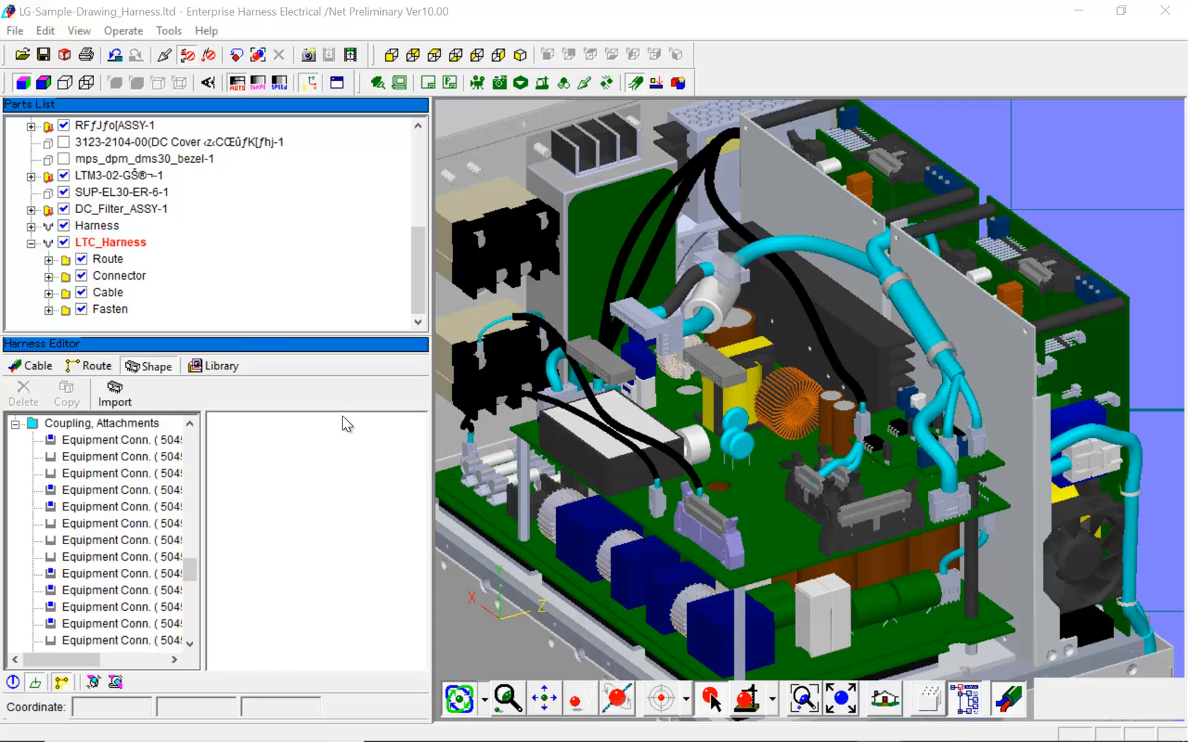
# In the Enterprise Harness 3D model, isolate the LTC_Harness parts for viewing and restore the full assembly display.
pyautogui.rightClick(145, 250)
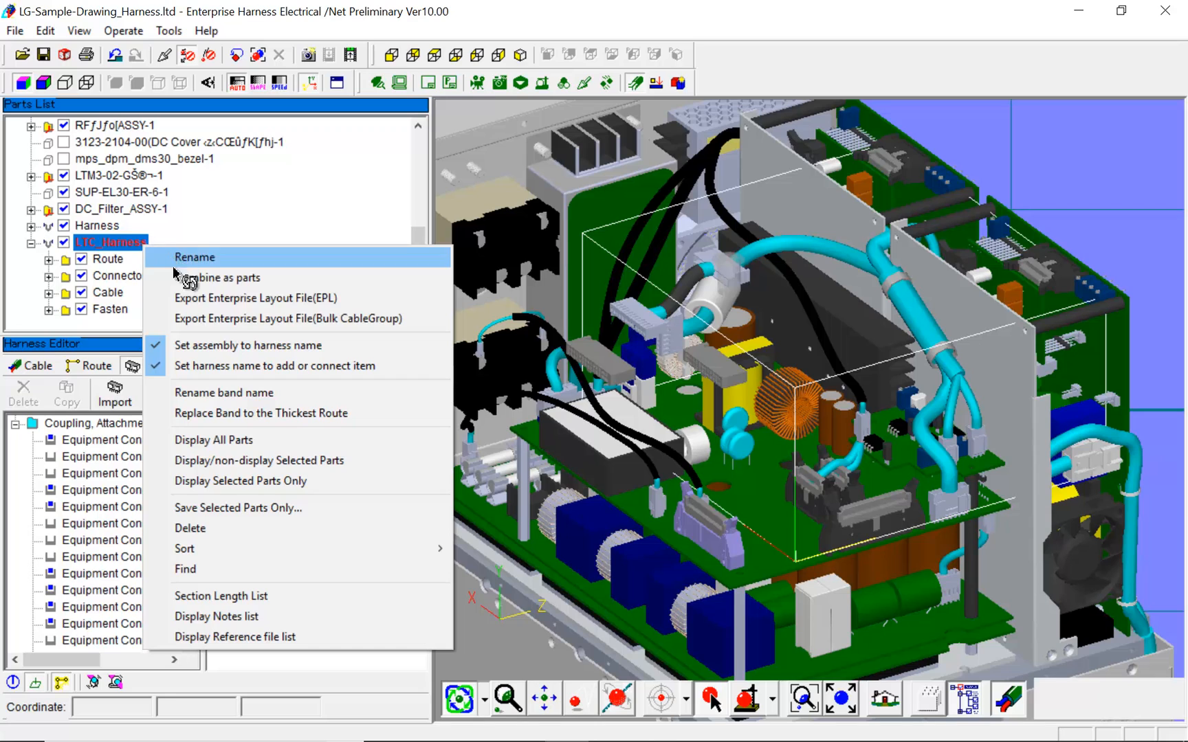
pyautogui.click(210, 481)
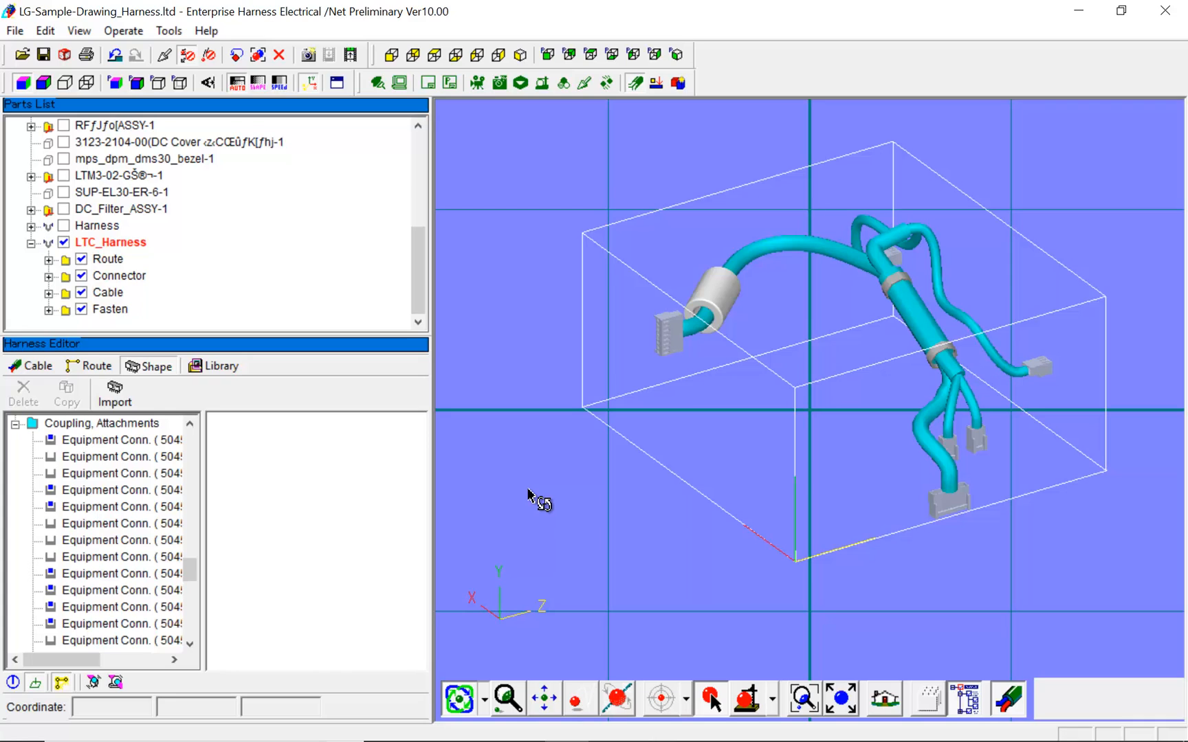
pyautogui.click(115, 58)
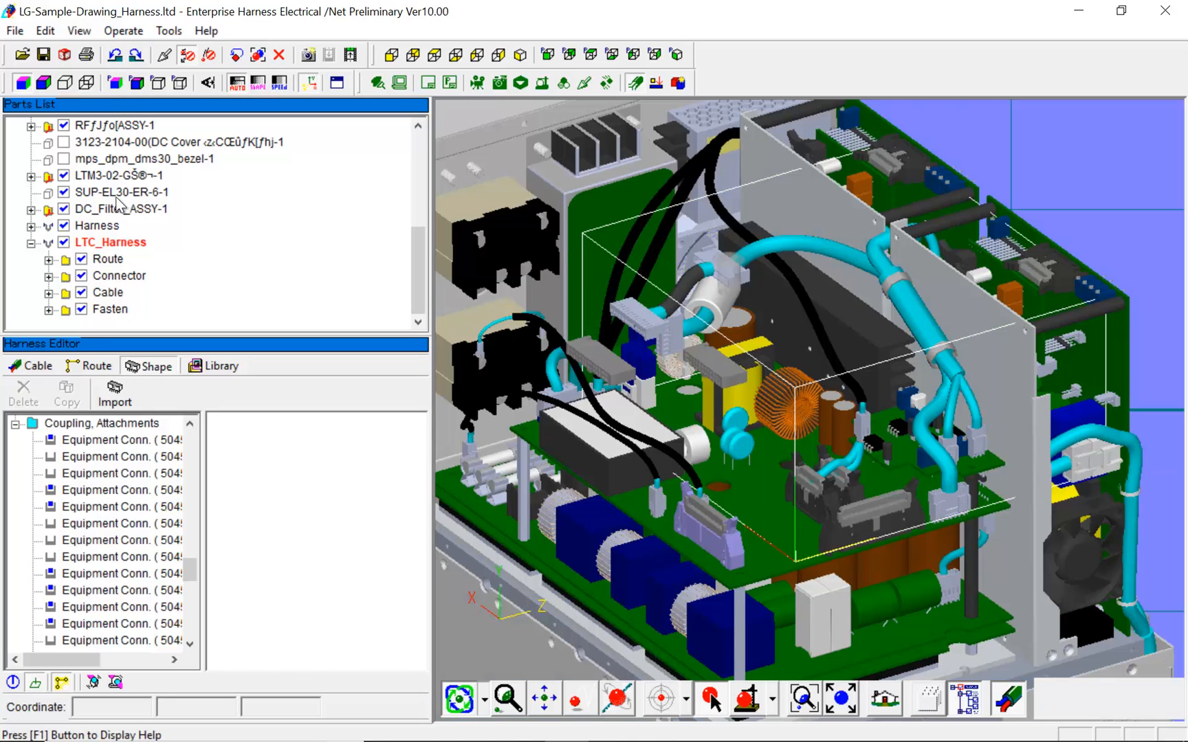
# Export the LTC_Harness assembly in the current camera angle as the Enterprise Layout file LTC_Harness.epl in the EP_DemoMovie folder.
pyautogui.rightClick(120, 242)
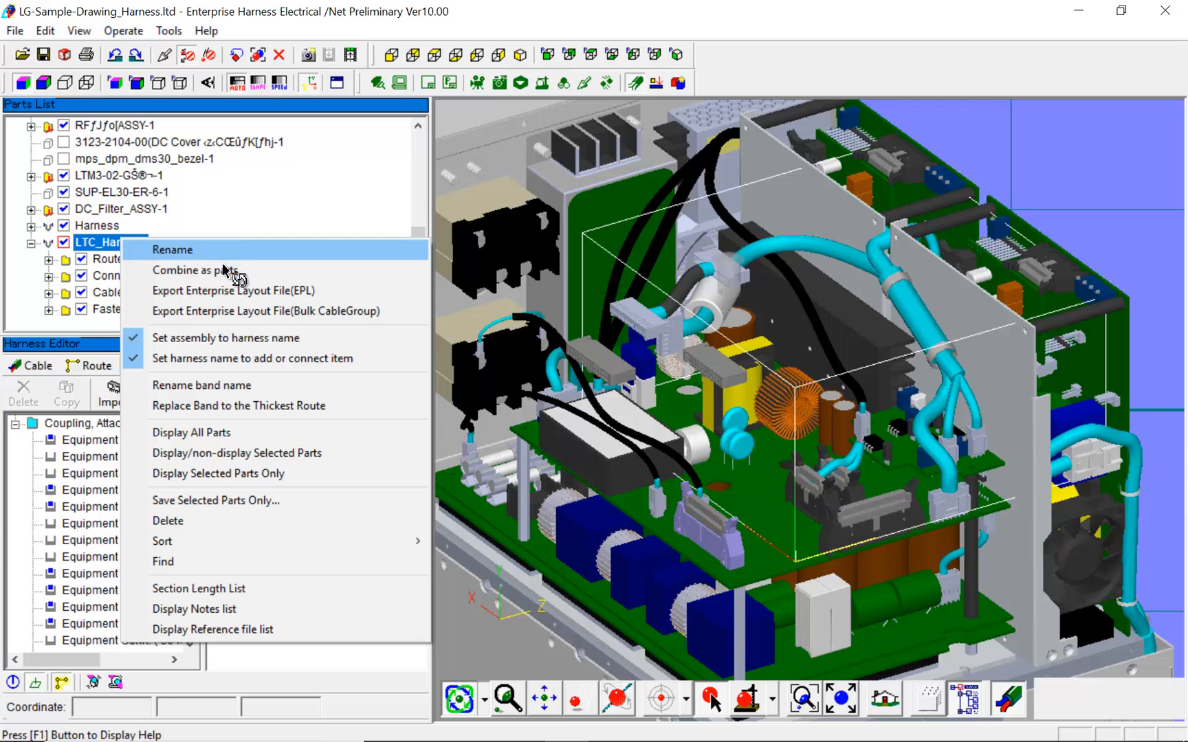
pyautogui.click(233, 290)
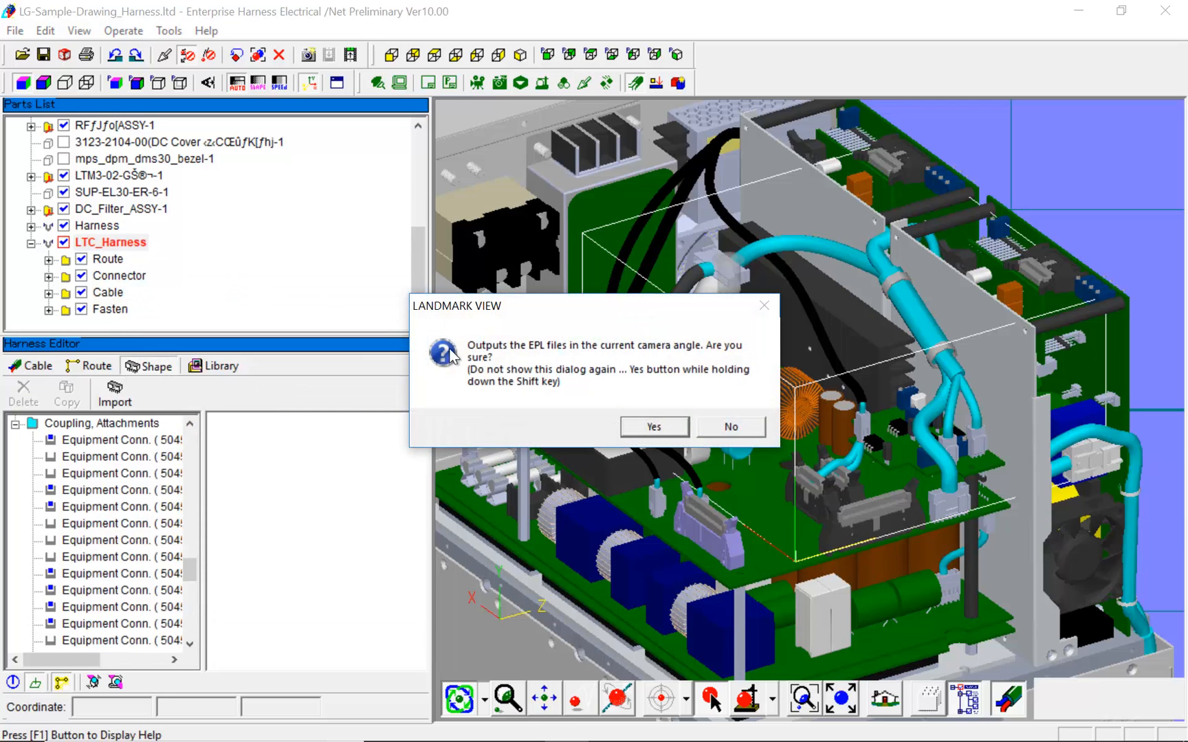
pyautogui.click(657, 428)
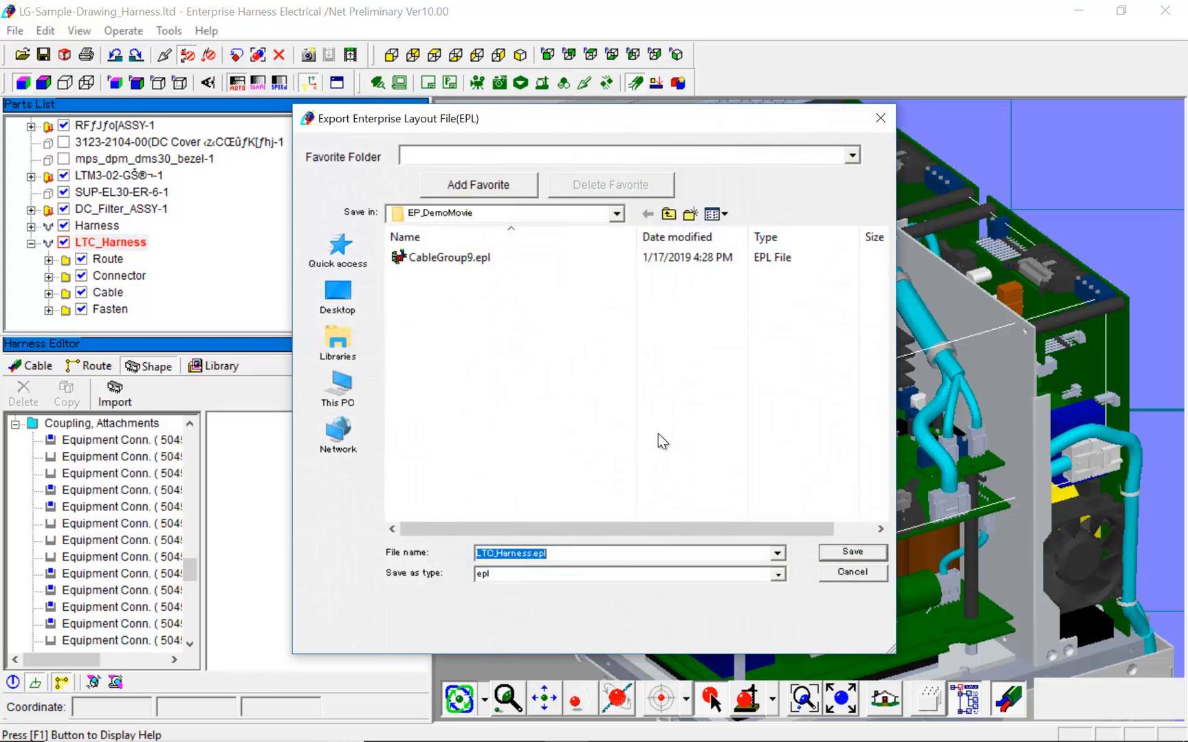
pyautogui.click(864, 557)
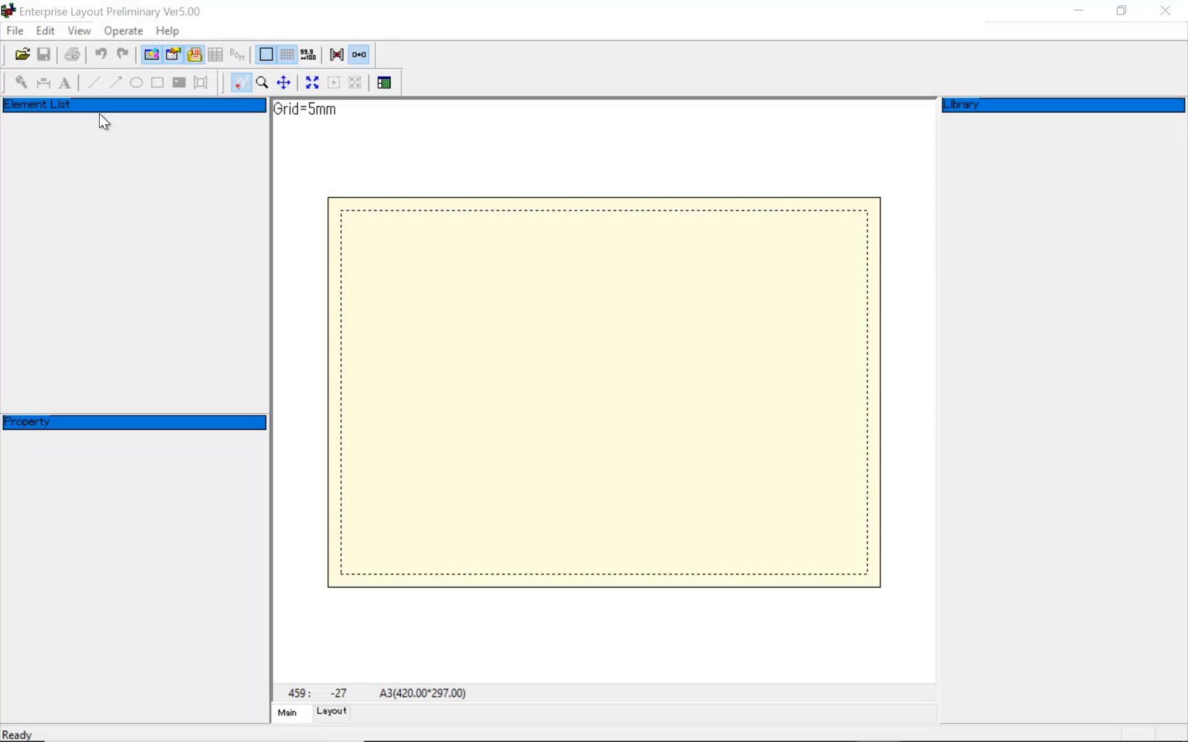
# Switch to Enterprise Layout and open LTC_Harness.epl.
pyautogui.click(22, 55)
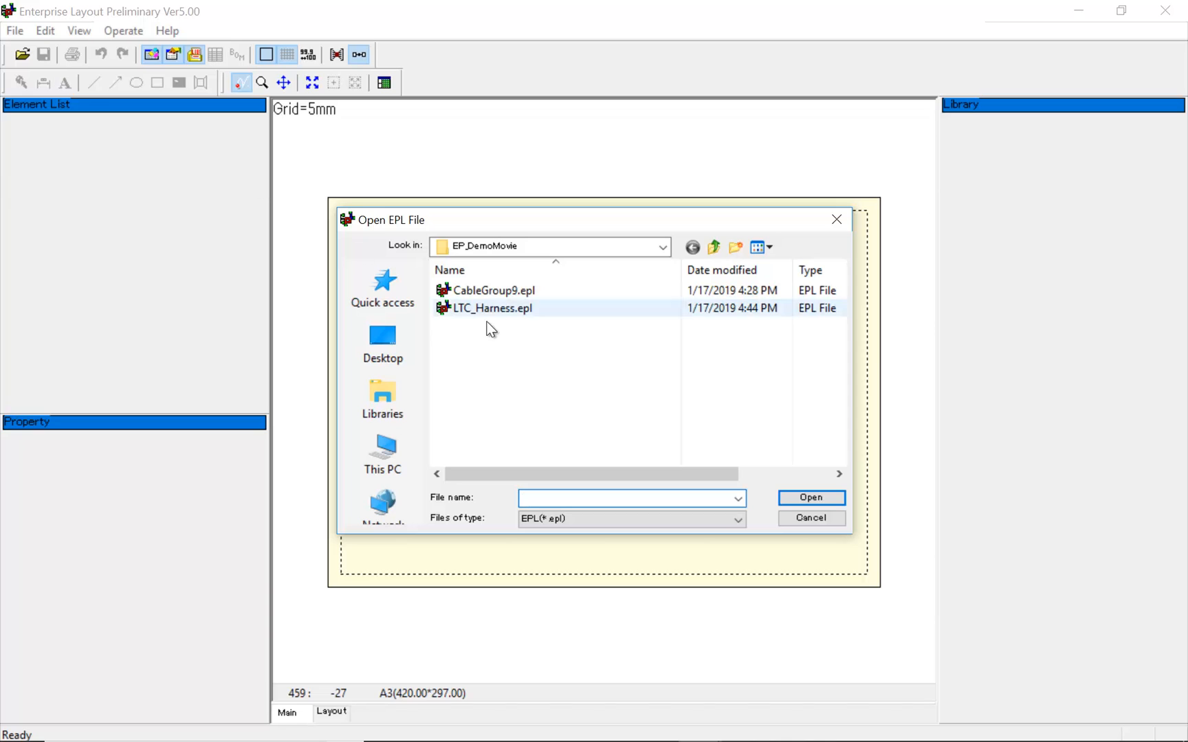
pyautogui.click(496, 311)
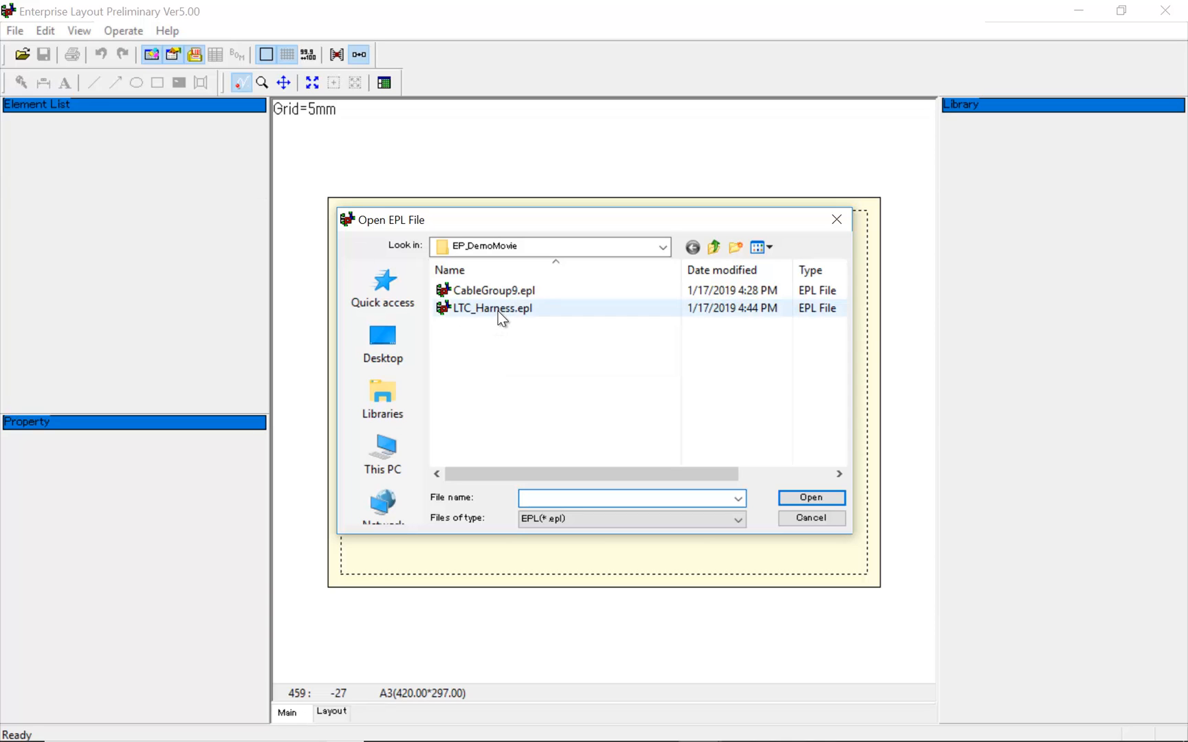
pyautogui.click(801, 500)
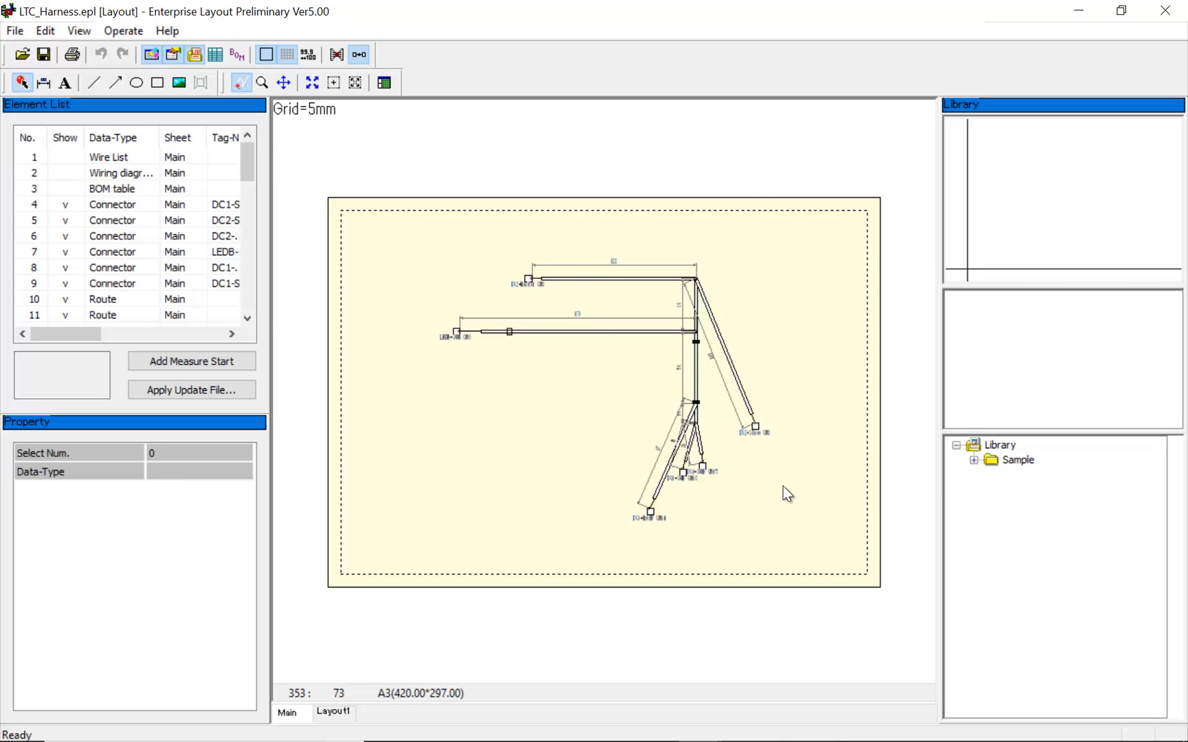
# Set the displayed dimension value of the DC2-Master CN8 branch to 125.
pyautogui.scroll(4, 609, 268)
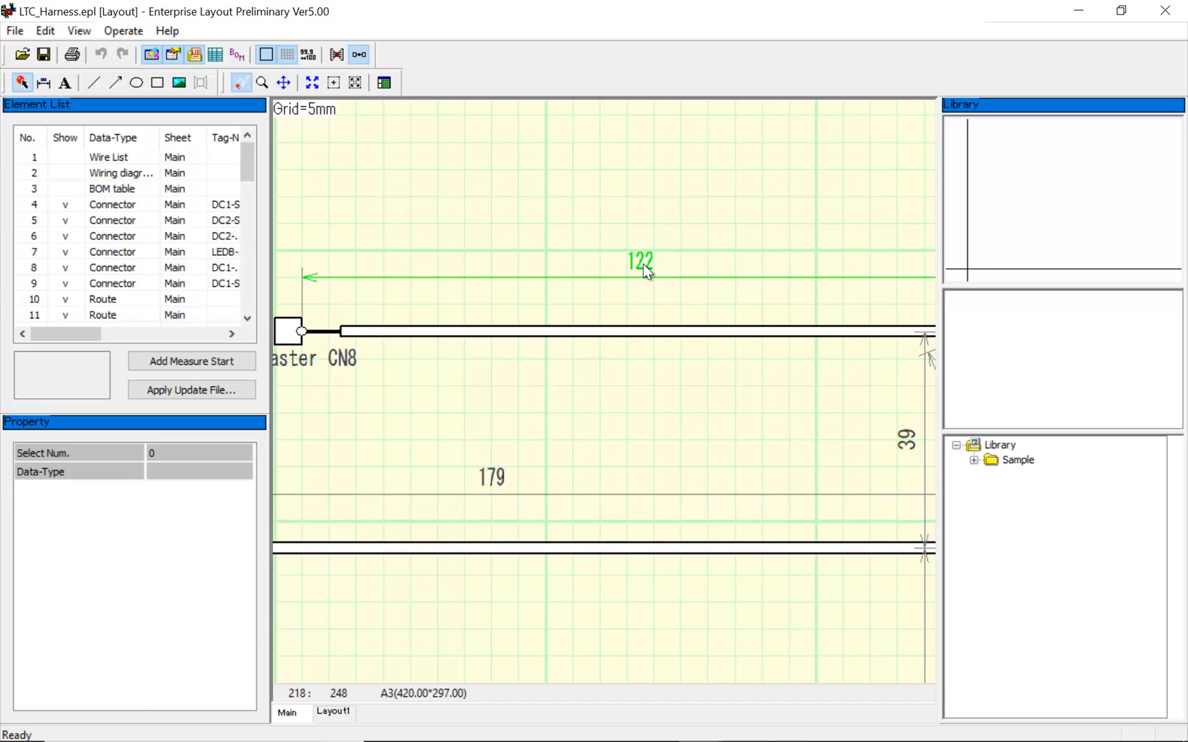
pyautogui.click(642, 263)
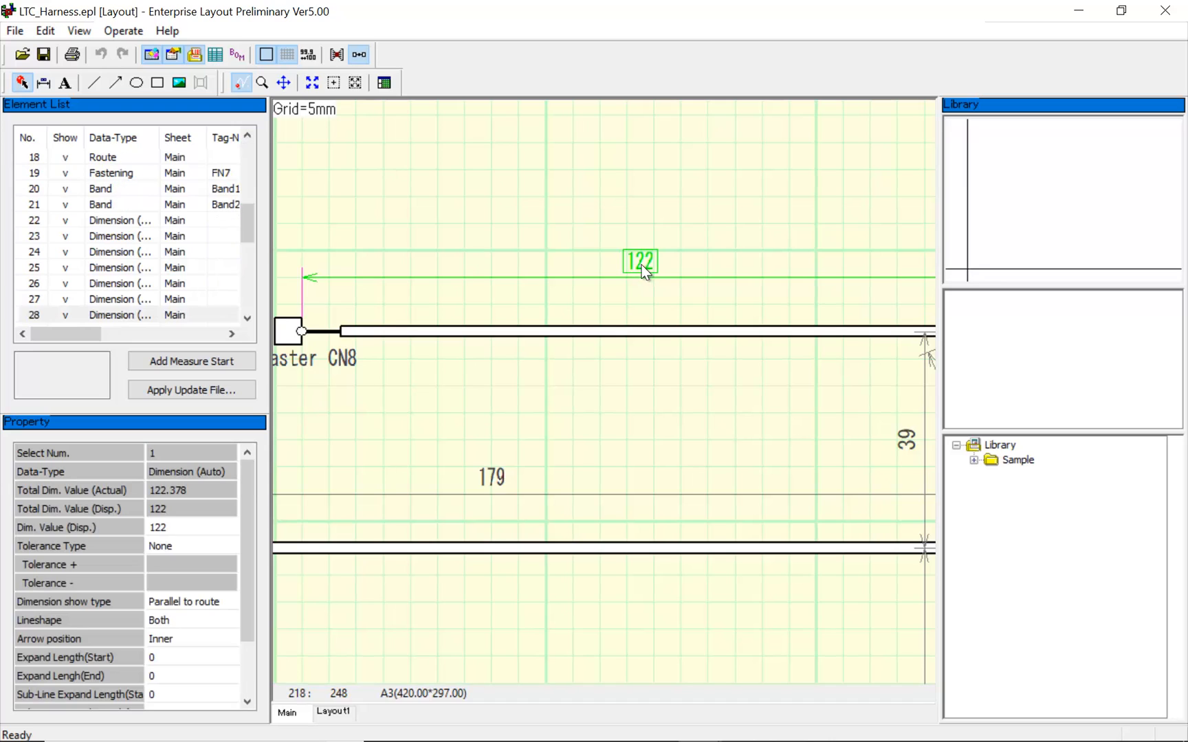
pyautogui.click(231, 526)
pyautogui.moveTo(225, 527); pyautogui.dragTo(126, 520)
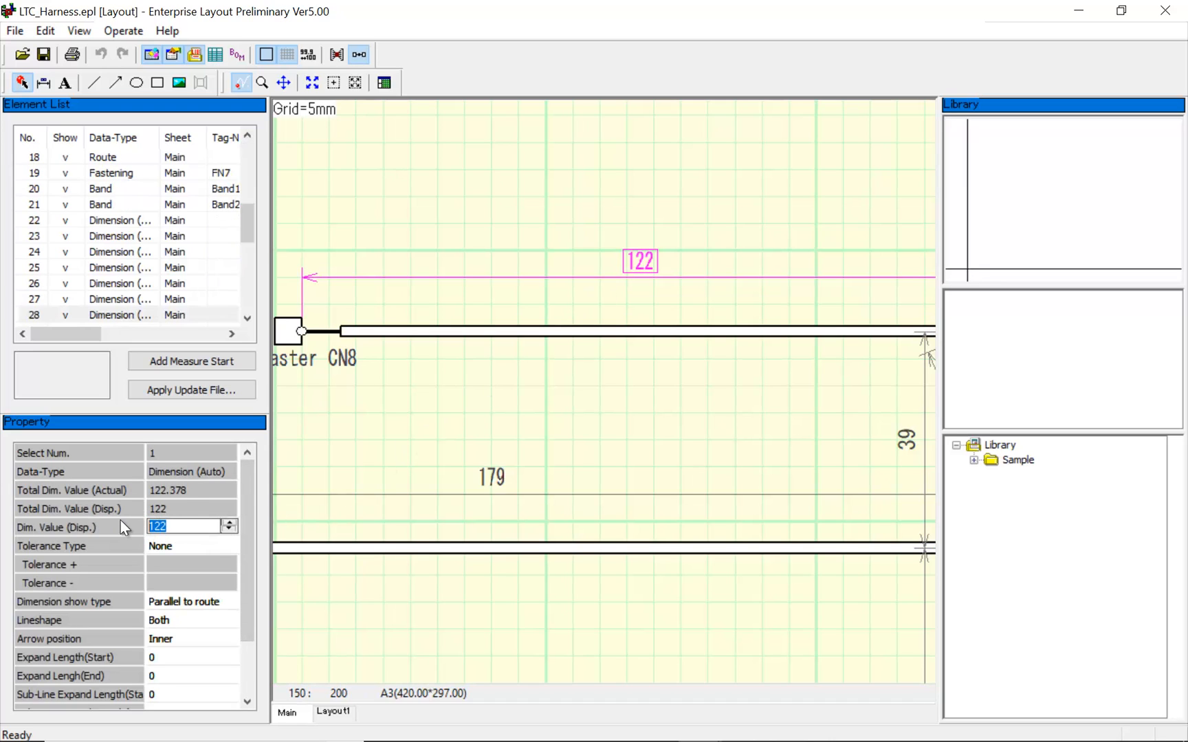
pyautogui.write('125')
pyautogui.press('Return')
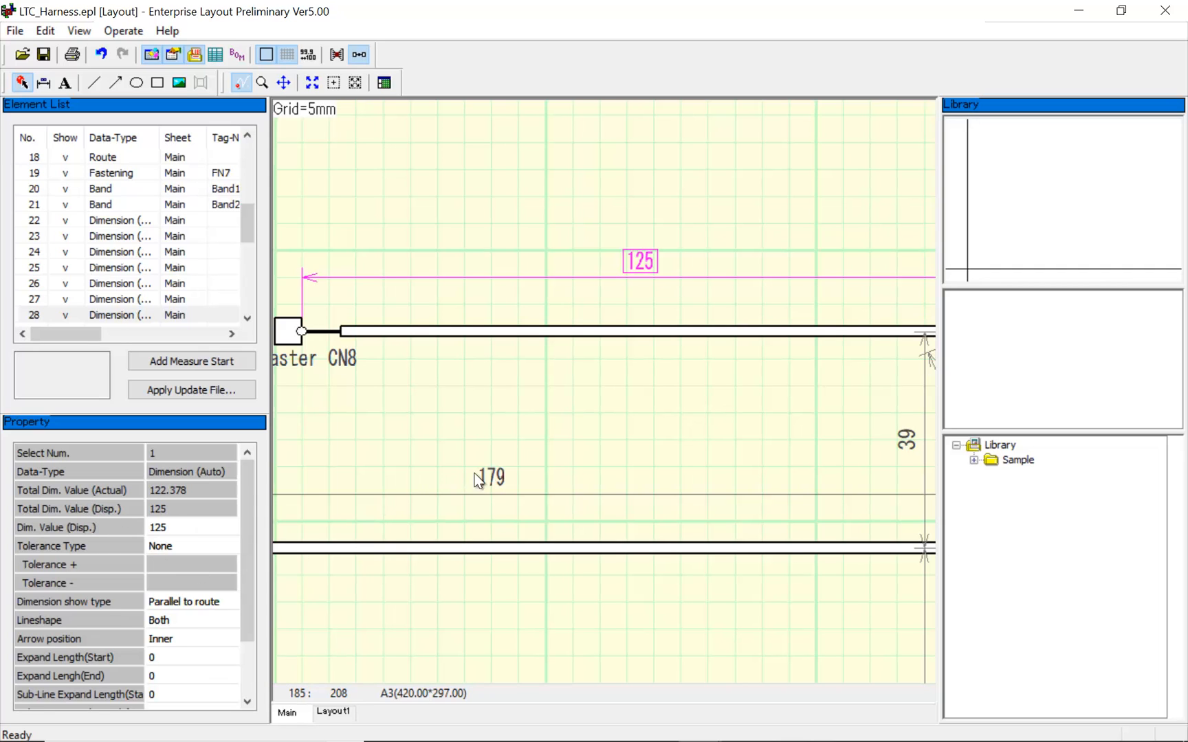
# Set the displayed dimension value of the LEDB-SUB CN6 branch to 180.
pyautogui.moveTo(476, 476); pyautogui.dragTo(560, 446, button='middle')
pyautogui.click(570, 448)
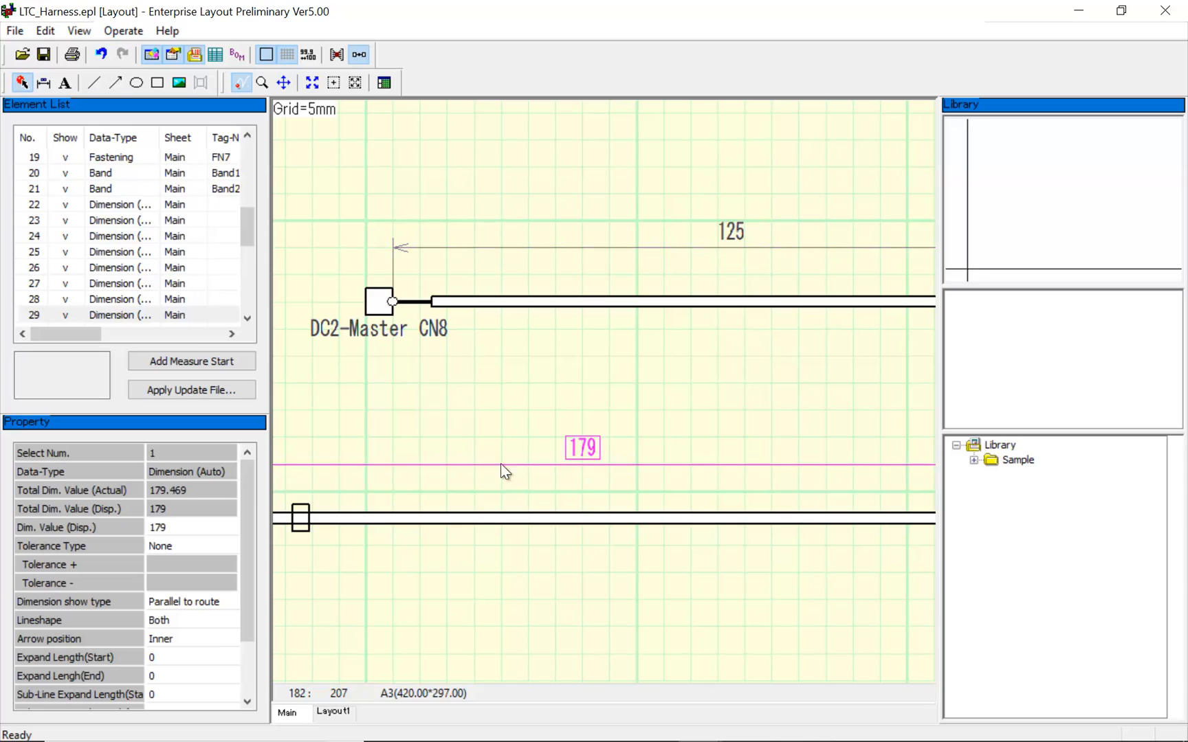
pyautogui.click(206, 527)
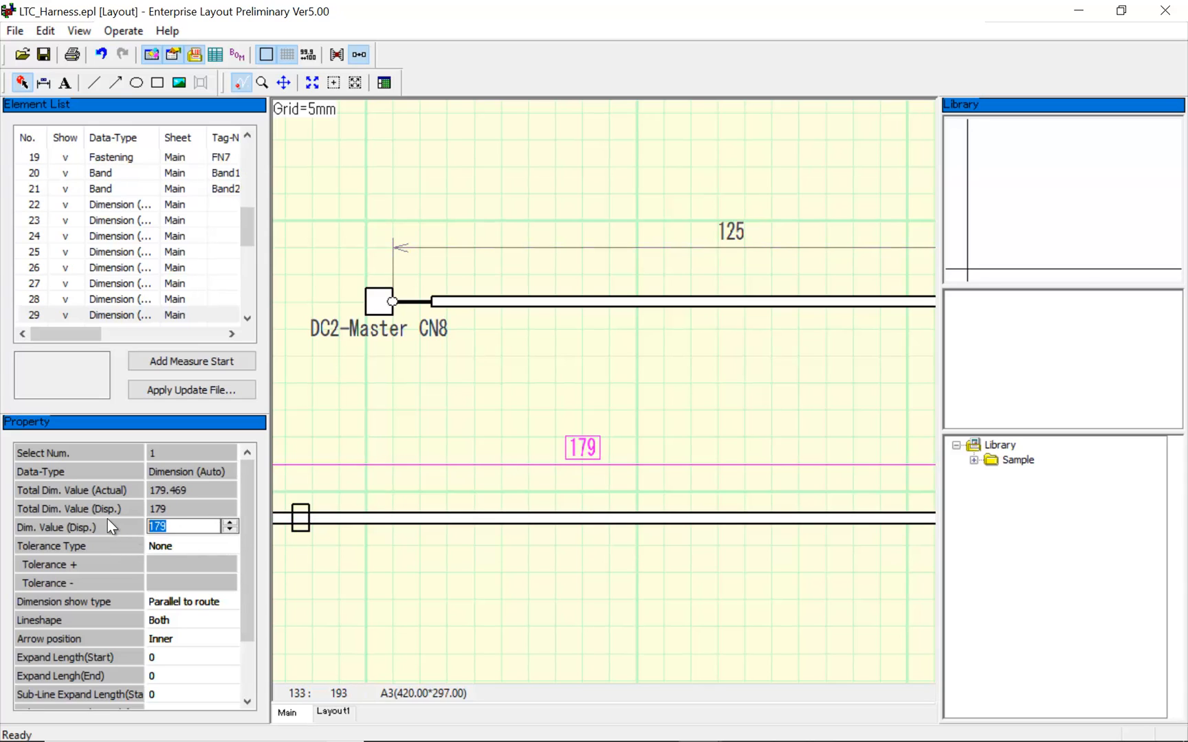
pyautogui.write('180')
pyautogui.press('Return')
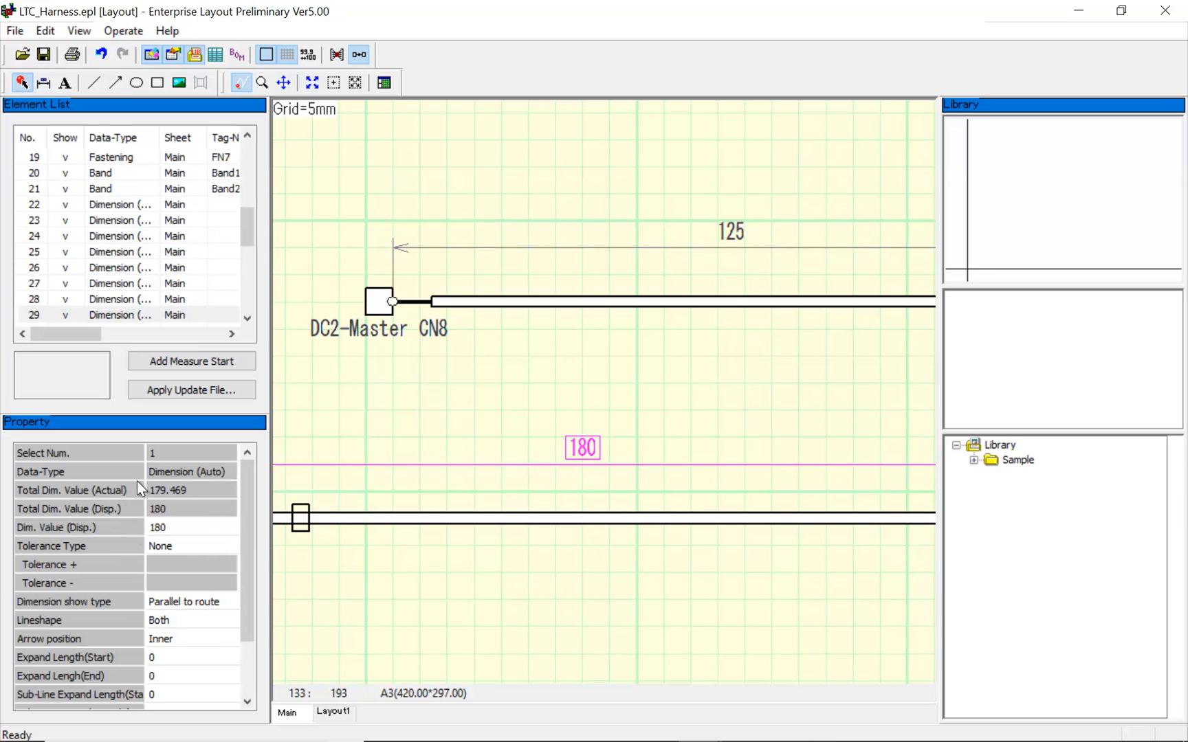
pyautogui.click(456, 425)
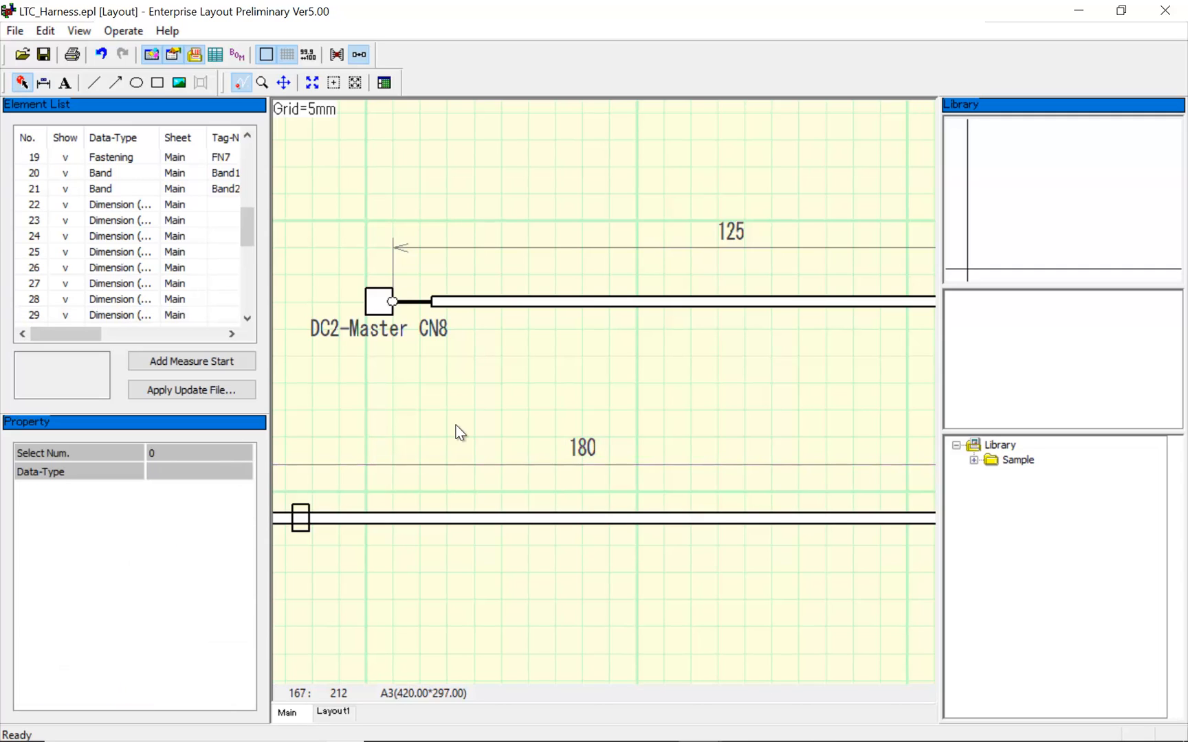
pyautogui.hotkey('ctrl', 'd')
# Rotate the slanted DC2-Slave CN8 branch to horizontal, in line with the DC2-Master CN8 branch and pointing away from it.
pyautogui.scroll(-3, 592, 509)
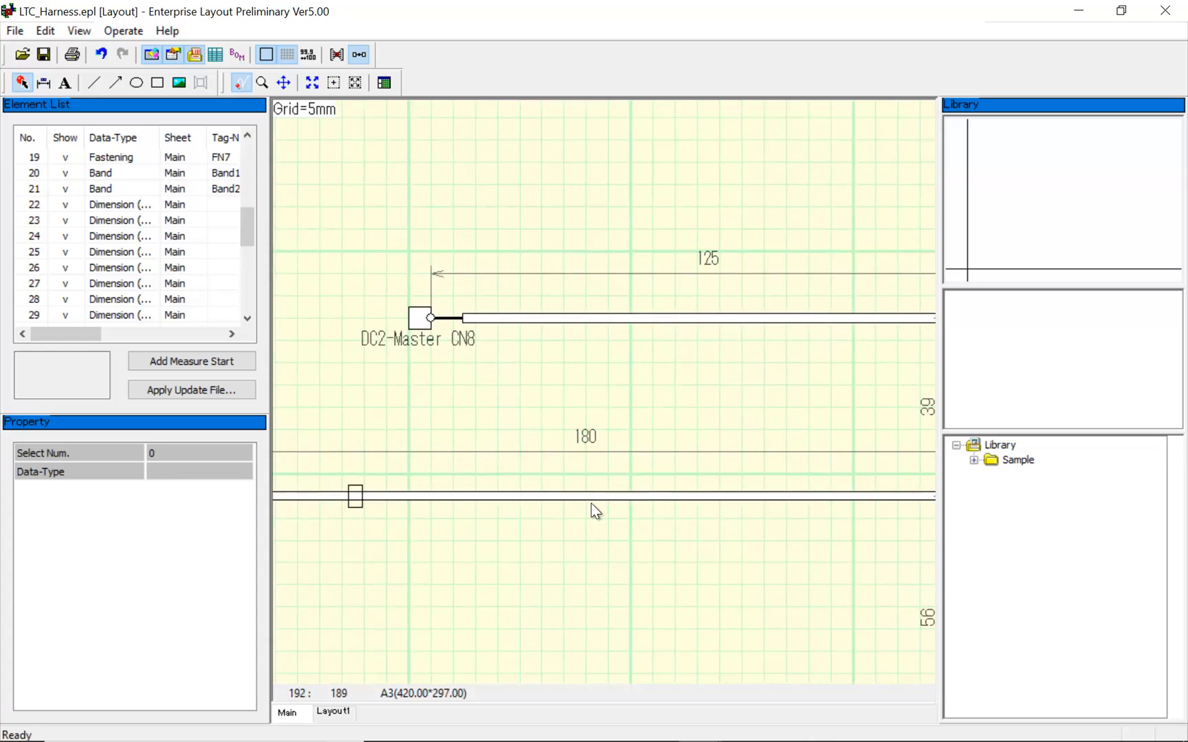
pyautogui.moveTo(557, 318); pyautogui.dragTo(318, 274, button='middle')
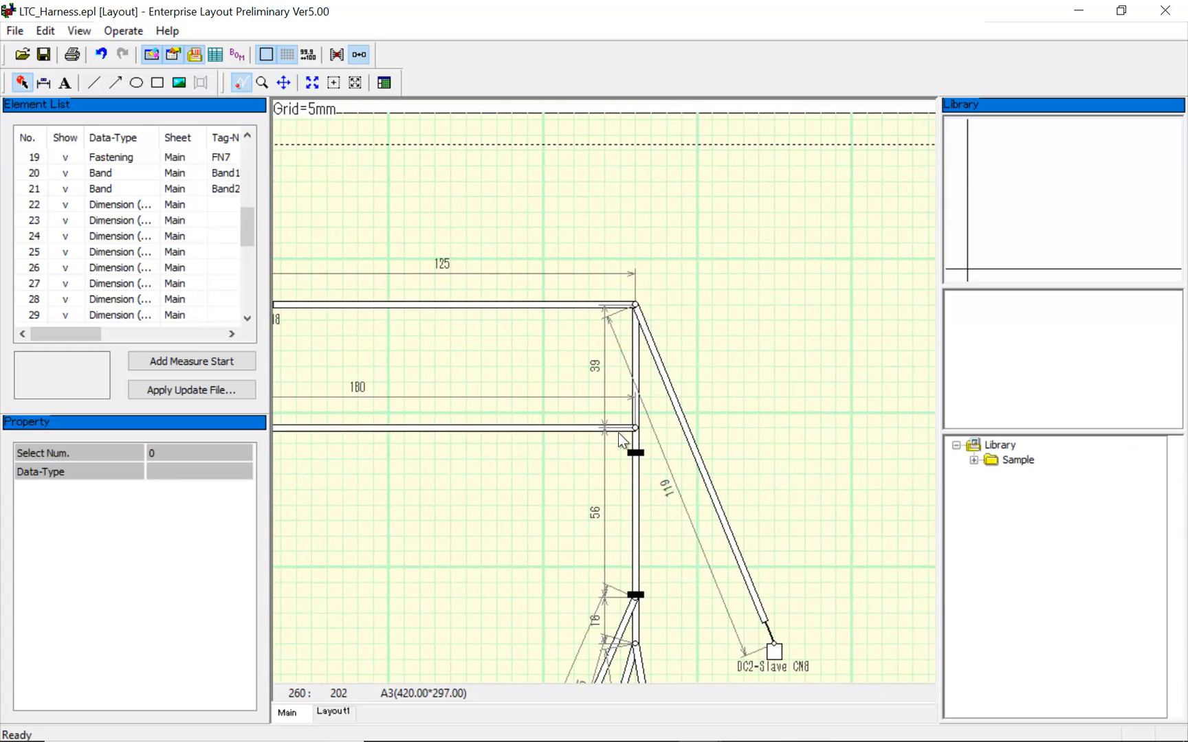
pyautogui.moveTo(755, 602); pyautogui.dragTo(856, 310)
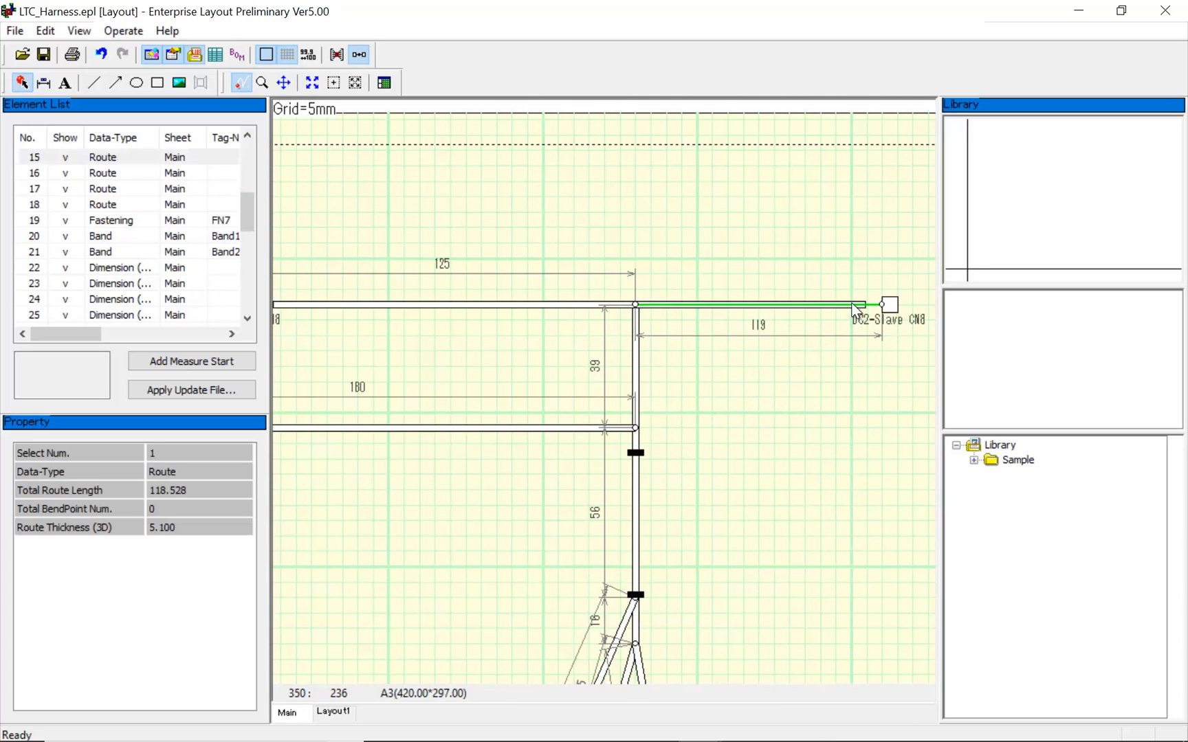
# Rotate the DC1-MAIN CN14 and DC1-SUB CN15 branches to horizontal, extending to the left and right of the vertical trunk respectively.
pyautogui.scroll(-5, 740, 488)
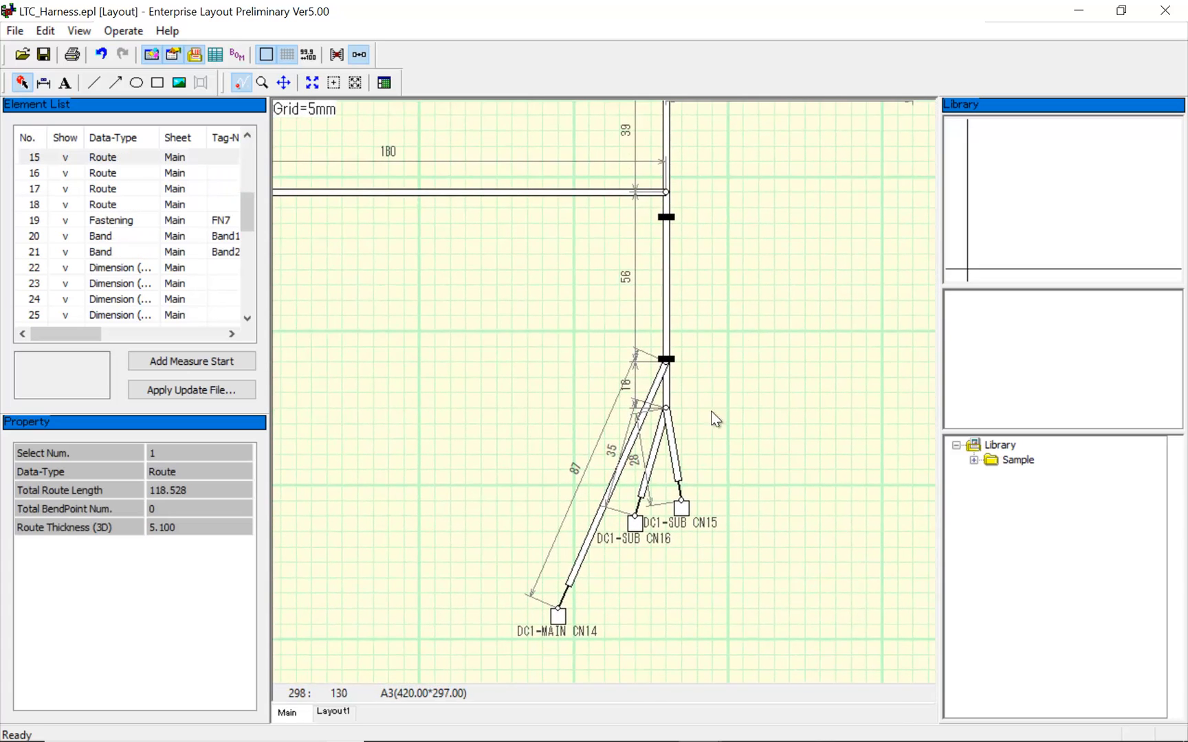
pyautogui.scroll(2, 721, 411)
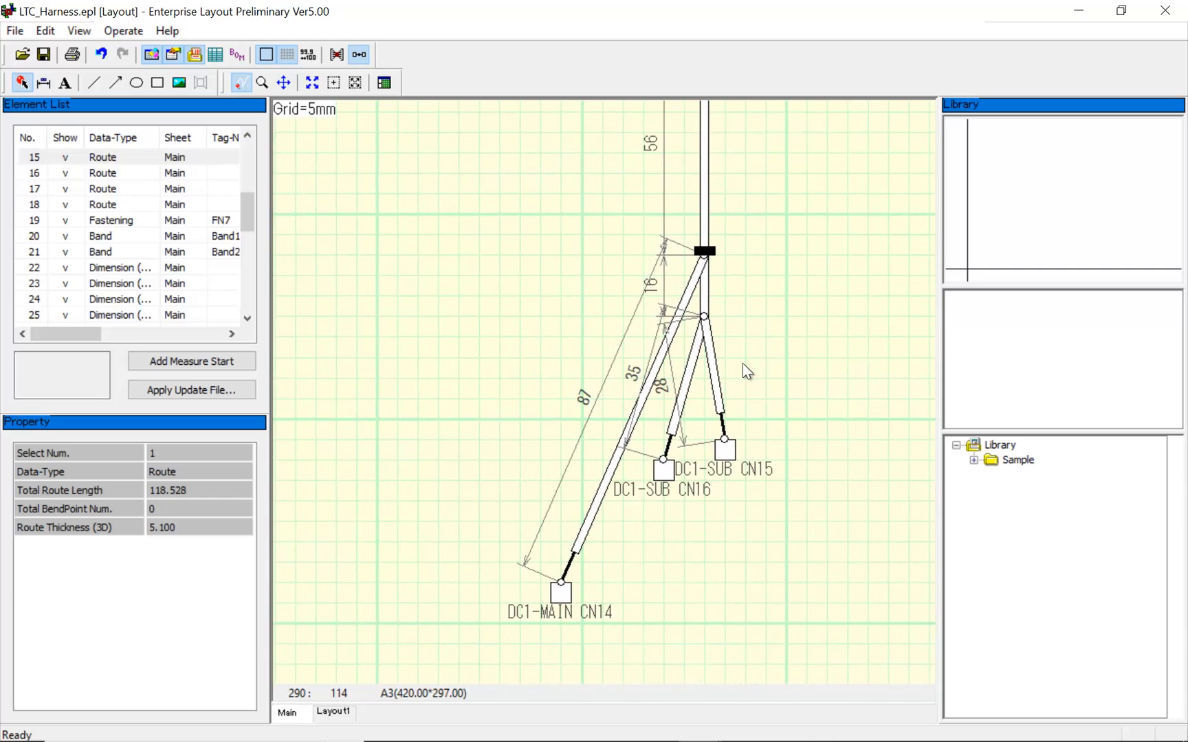
pyautogui.moveTo(590, 521); pyautogui.dragTo(507, 256)
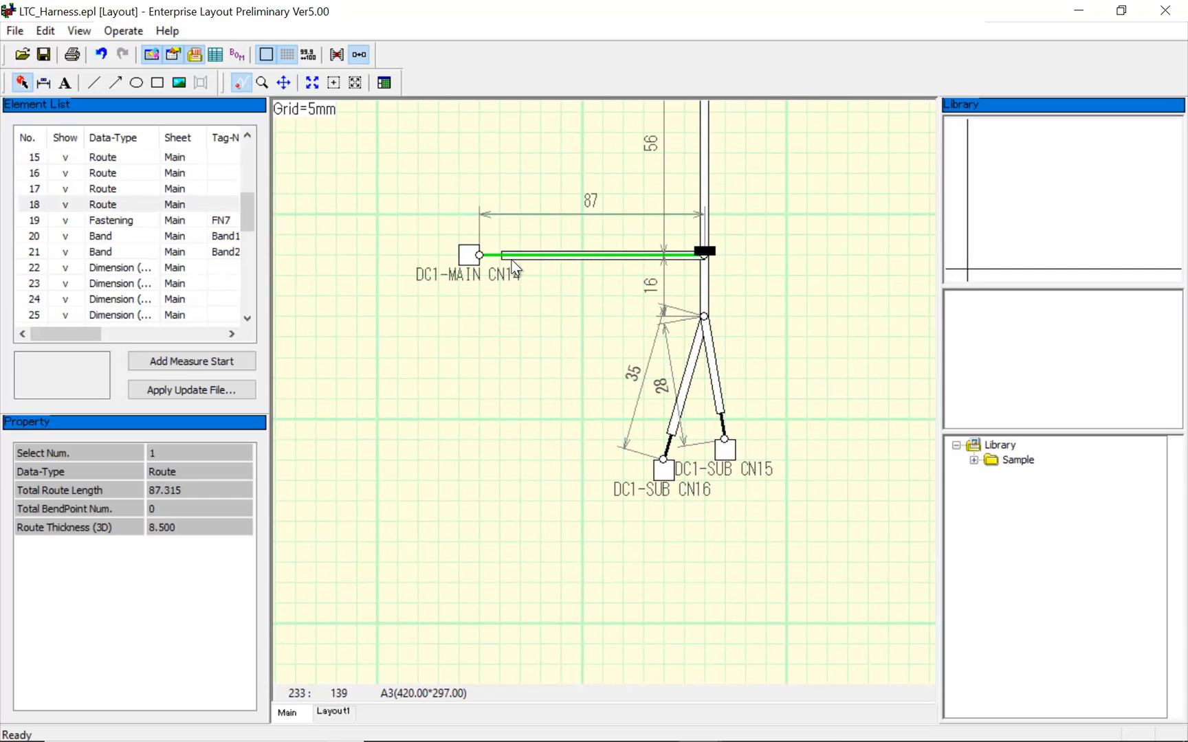
pyautogui.click(723, 424)
pyautogui.moveTo(726, 423); pyautogui.dragTo(790, 332)
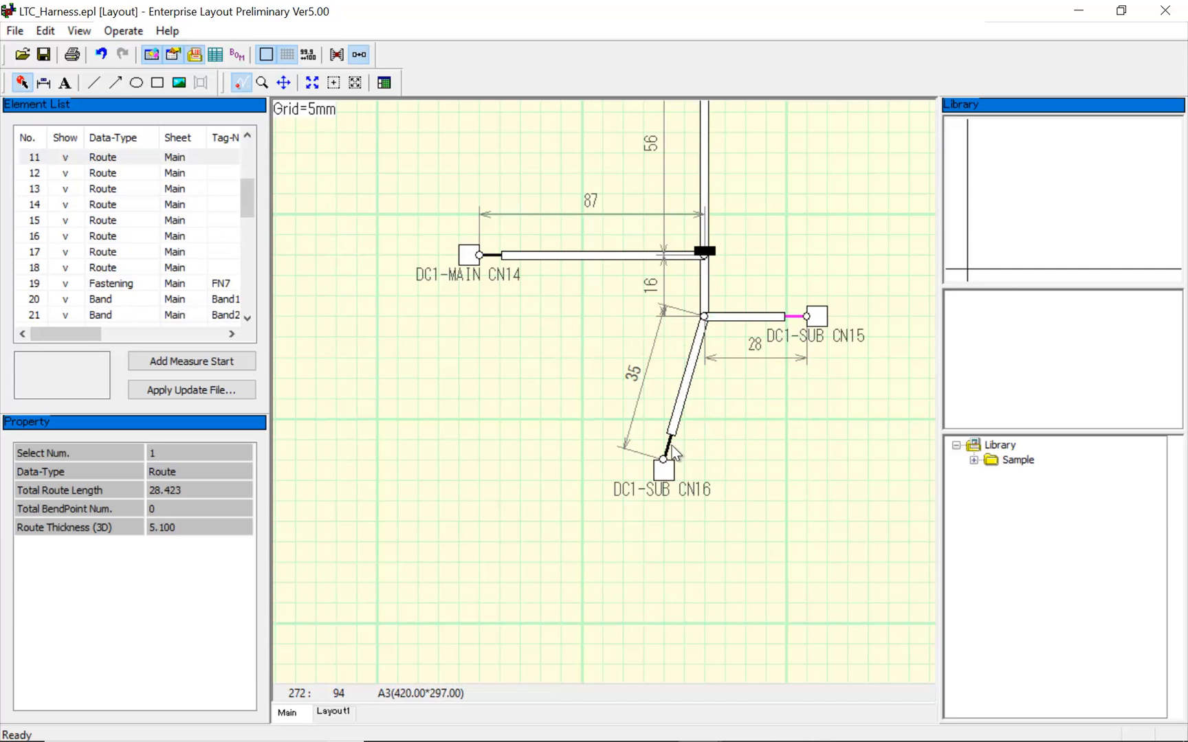
# Rotate the slanted DC1-SUB CN16 branch to vertical, in line with the trunk and pointing downwards.
pyautogui.moveTo(671, 445); pyautogui.dragTo(708, 449)
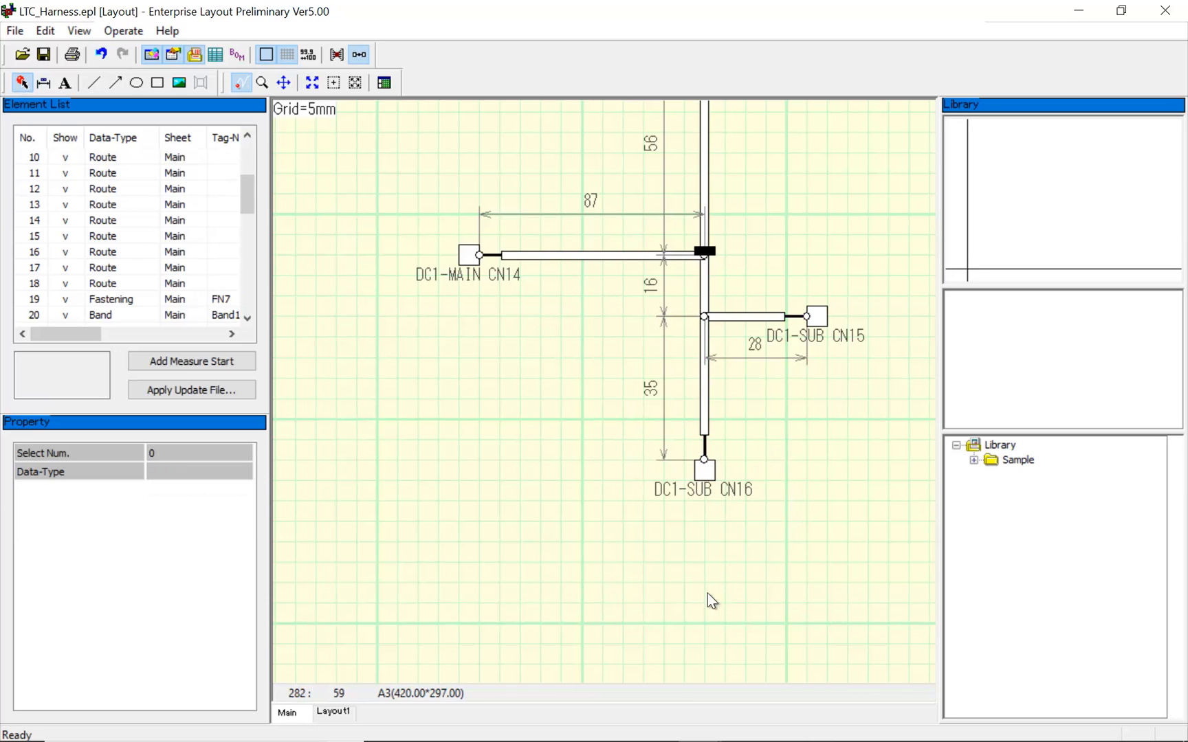
# Add a manual dimension from the LEDB-SUB CN6 connector to the fastening on its branch, placed above the branch's overall dimension.
pyautogui.scroll(-4, 640, 585)
pyautogui.moveTo(585, 266); pyautogui.dragTo(852, 389, button='middle')
pyautogui.scroll(5, 534, 276)
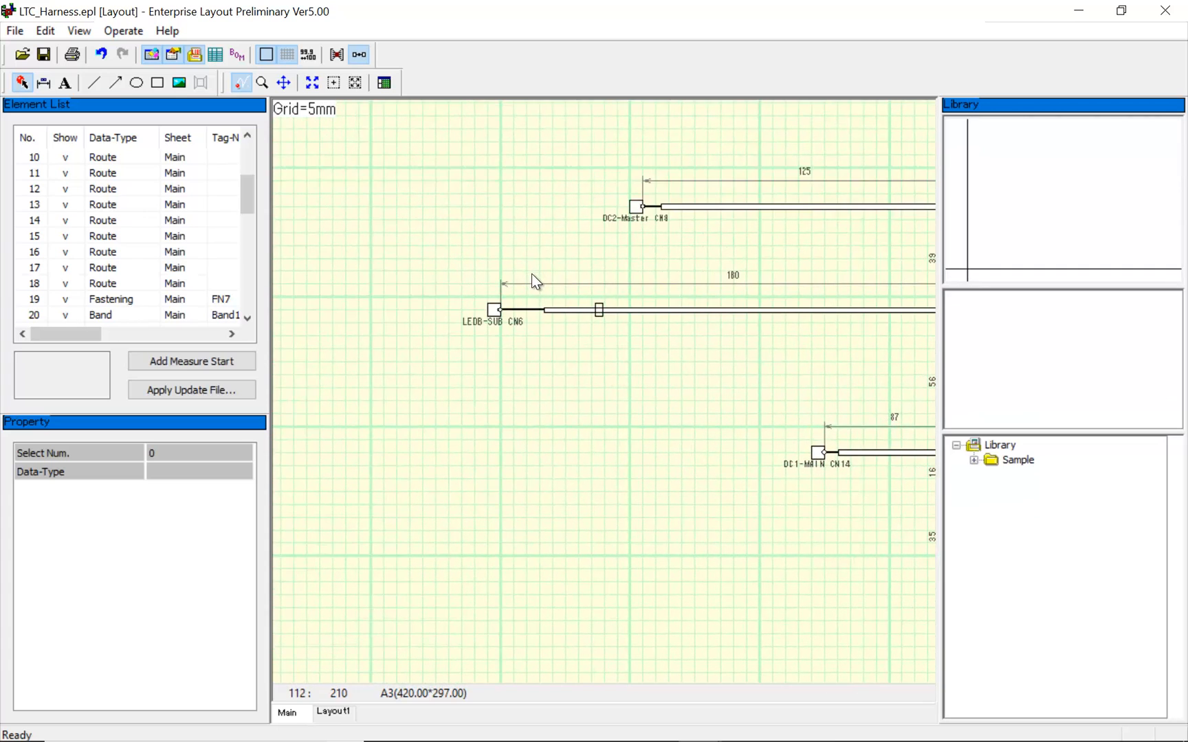
pyautogui.scroll(1, 548, 297)
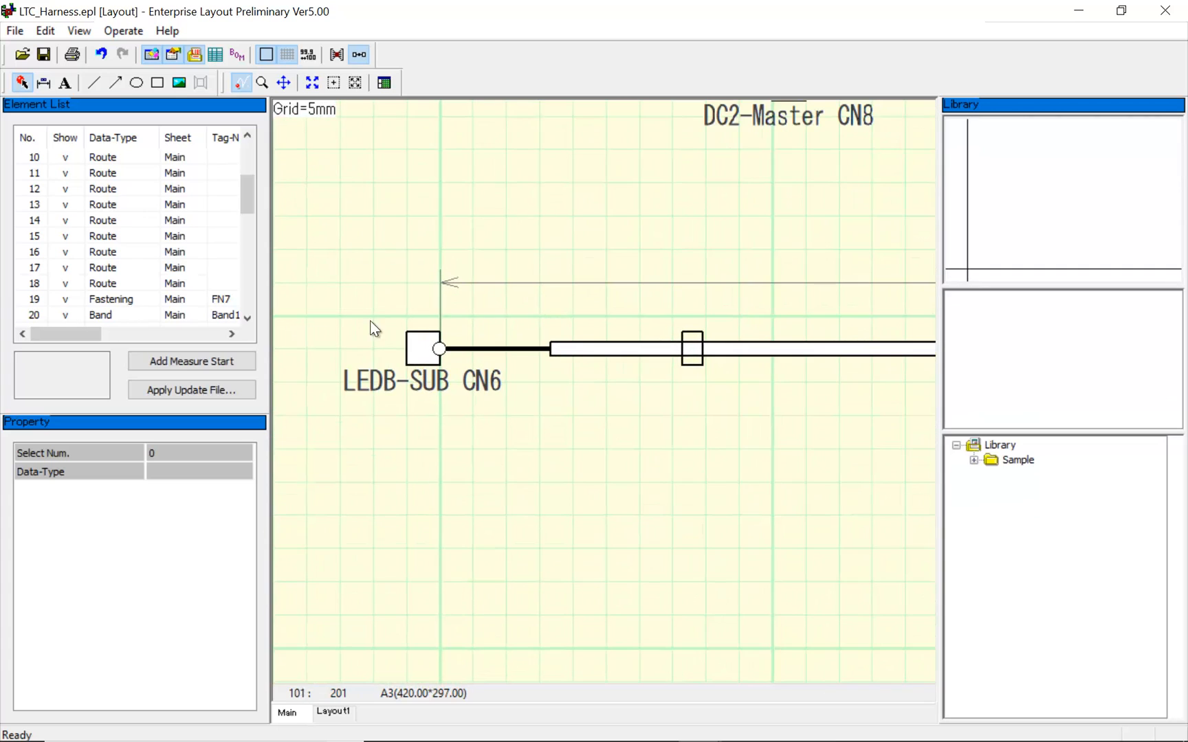
pyautogui.click(230, 359)
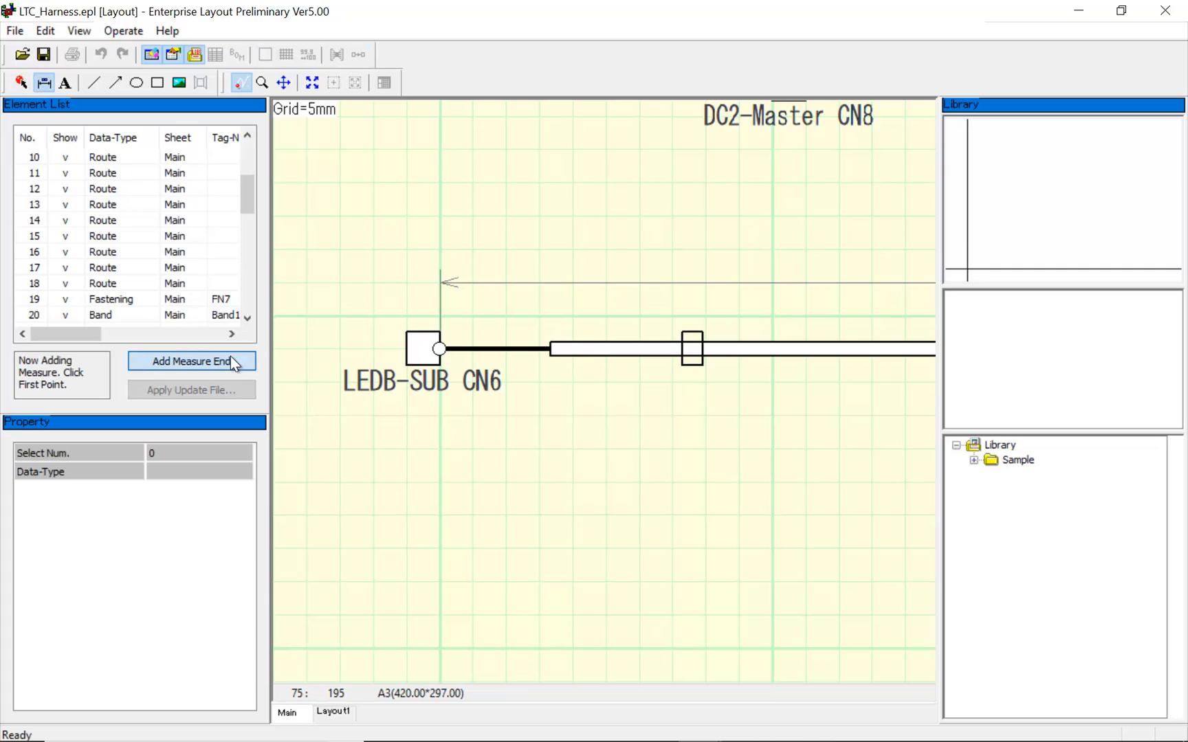
pyautogui.click(440, 349)
pyautogui.click(700, 353)
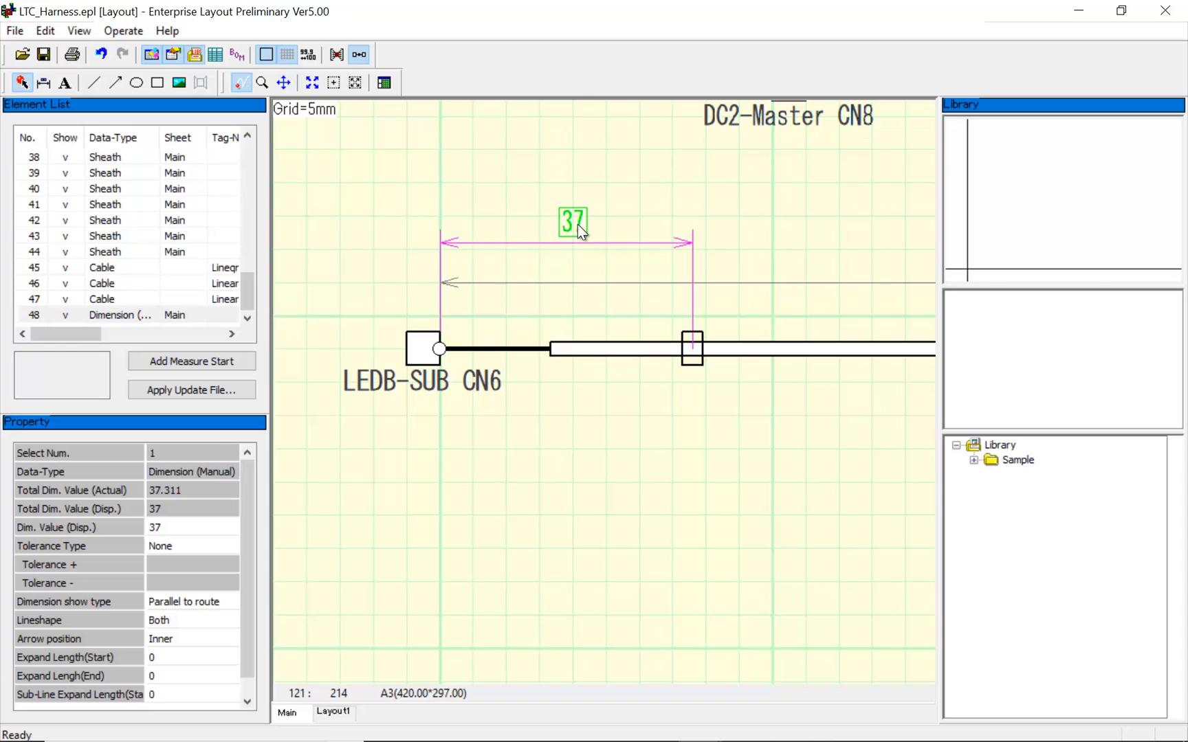
pyautogui.click(609, 396)
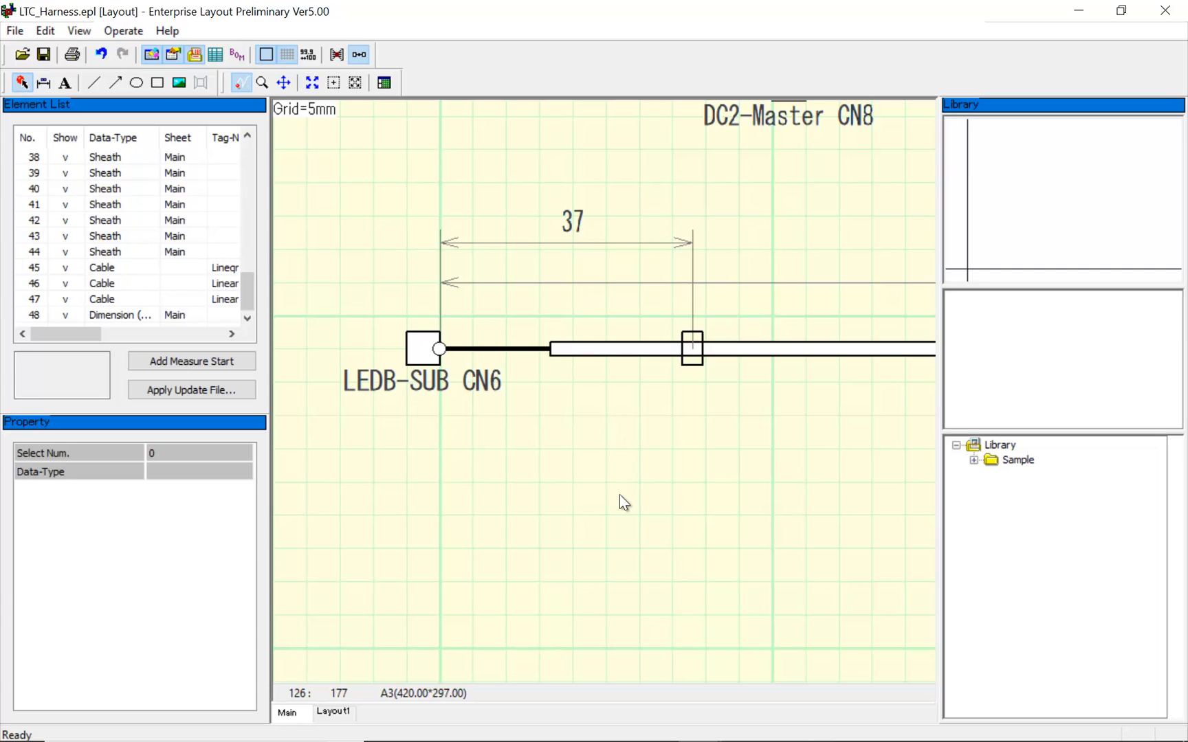
# Hide the grid and place the A3 horizontal_LTC frame from the Sample library's Frame folder on the sheet.
pyautogui.scroll(-3, 576, 282)
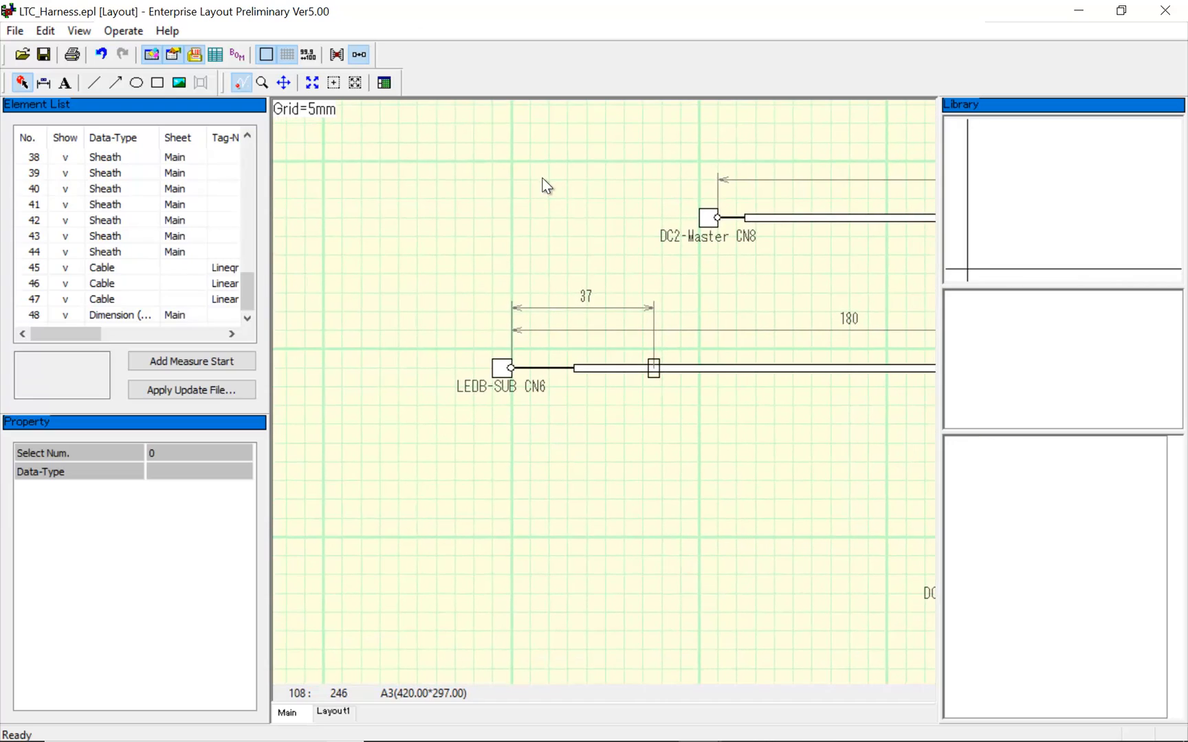
pyautogui.scroll(-2, 679, 495)
pyautogui.scroll(-1, 639, 211)
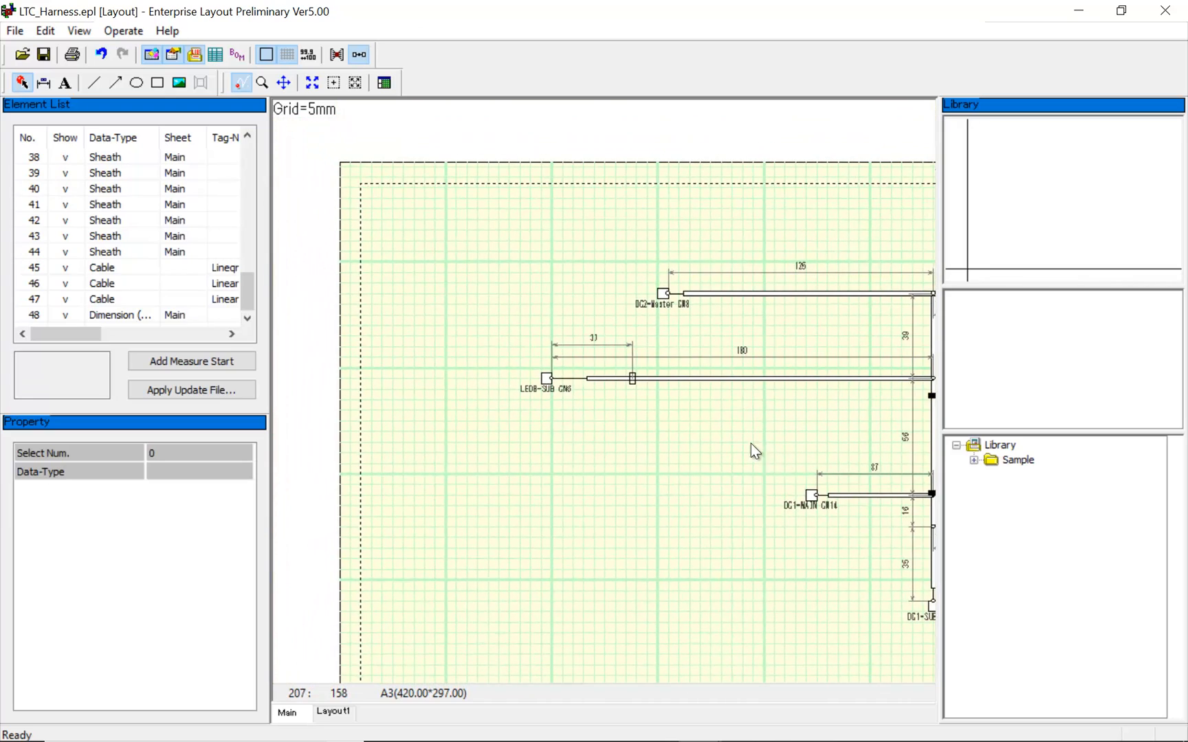
pyautogui.scroll(-2, 619, 375)
pyautogui.scroll(-1, 560, 186)
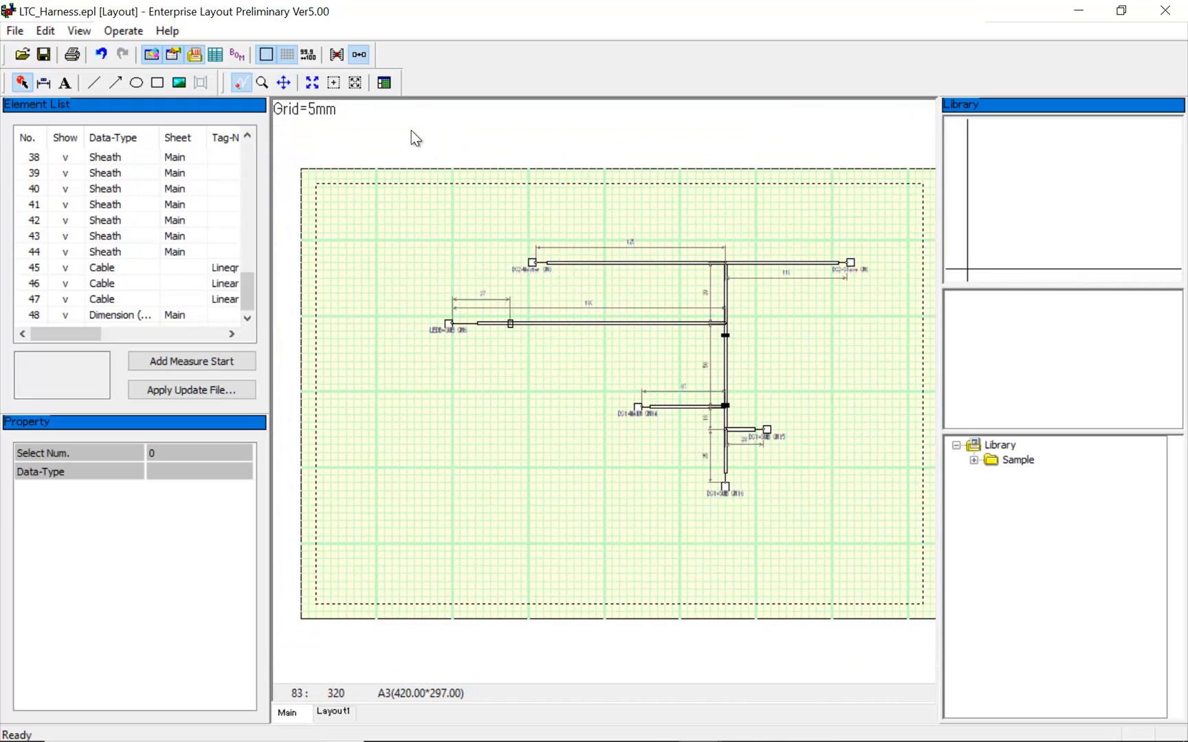
pyautogui.click(288, 55)
pyautogui.click(974, 460)
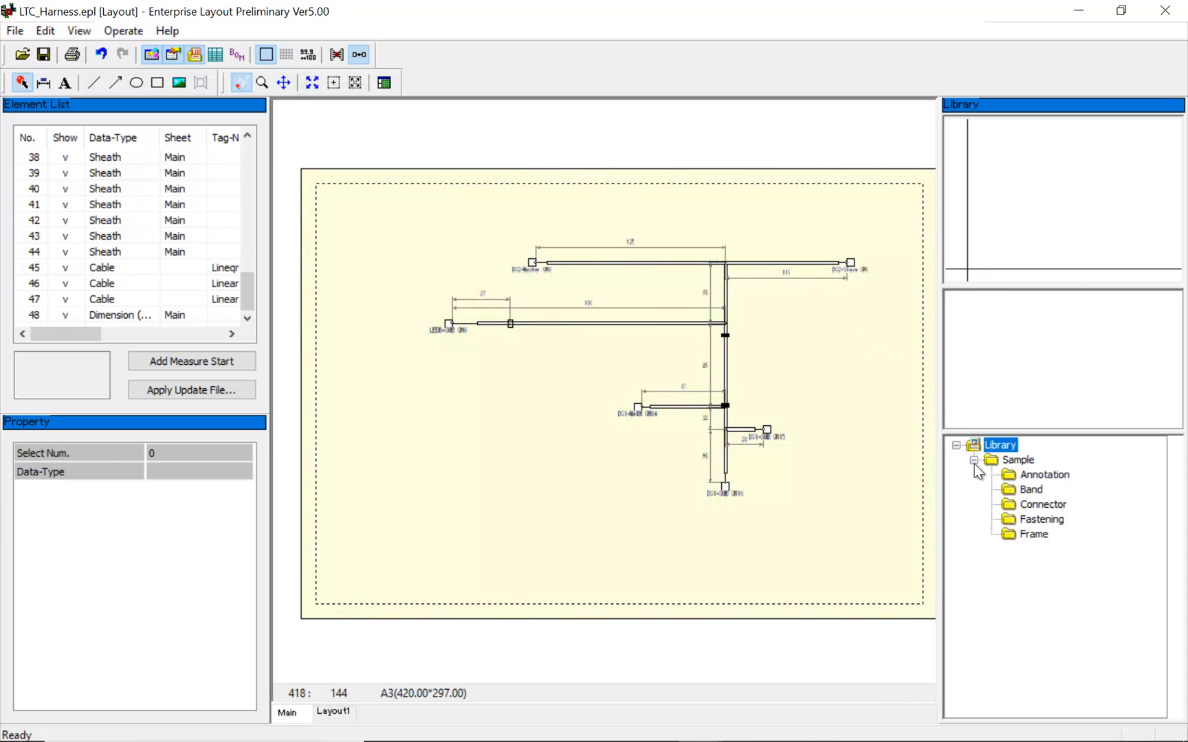
pyautogui.click(1031, 534)
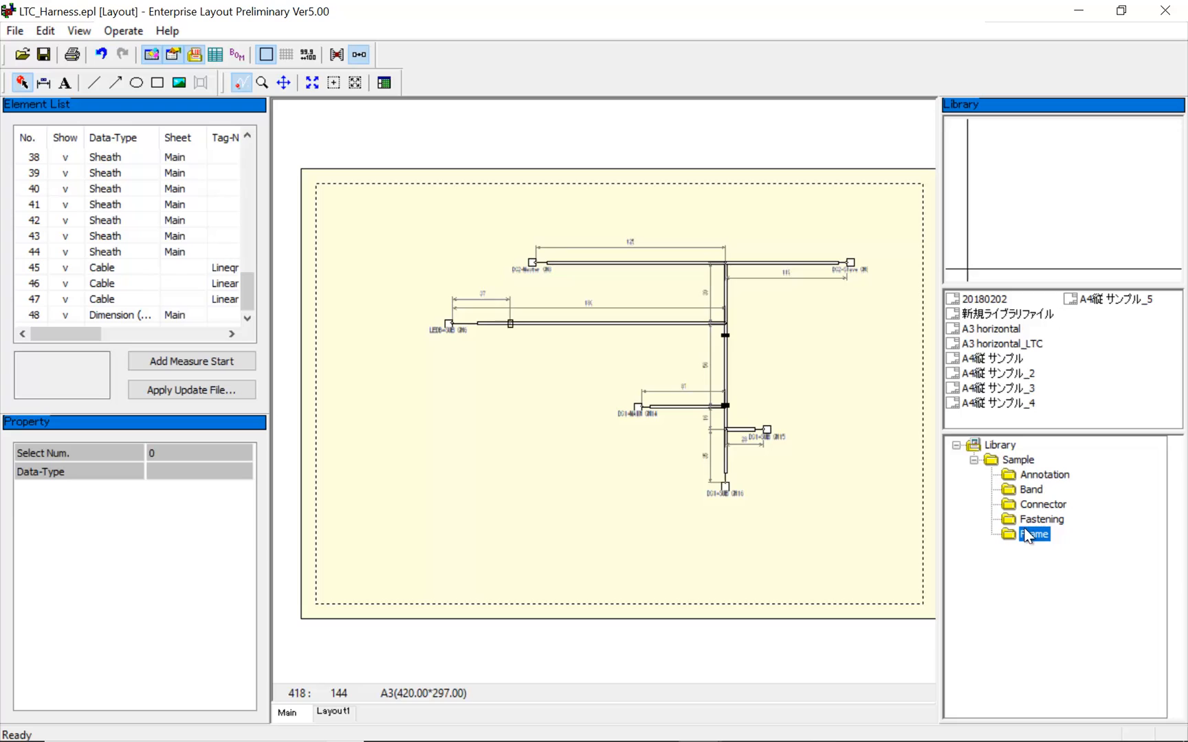
pyautogui.click(1011, 343)
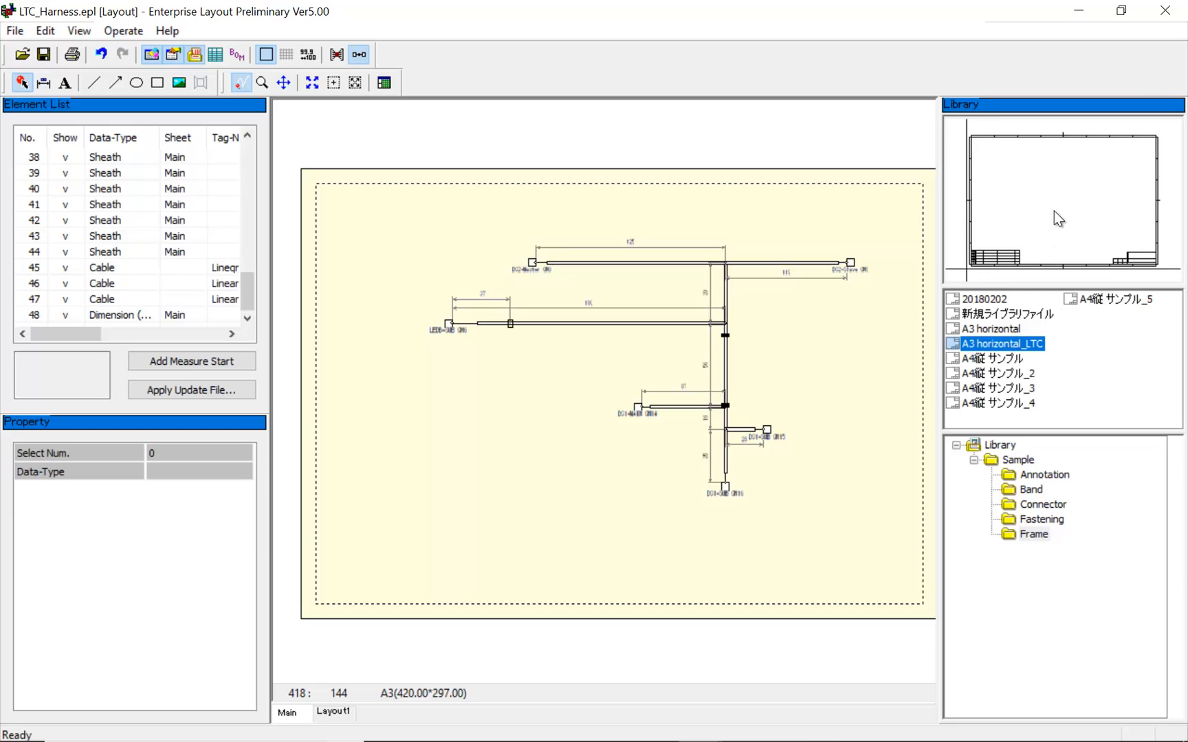
pyautogui.moveTo(1059, 219); pyautogui.dragTo(862, 234)
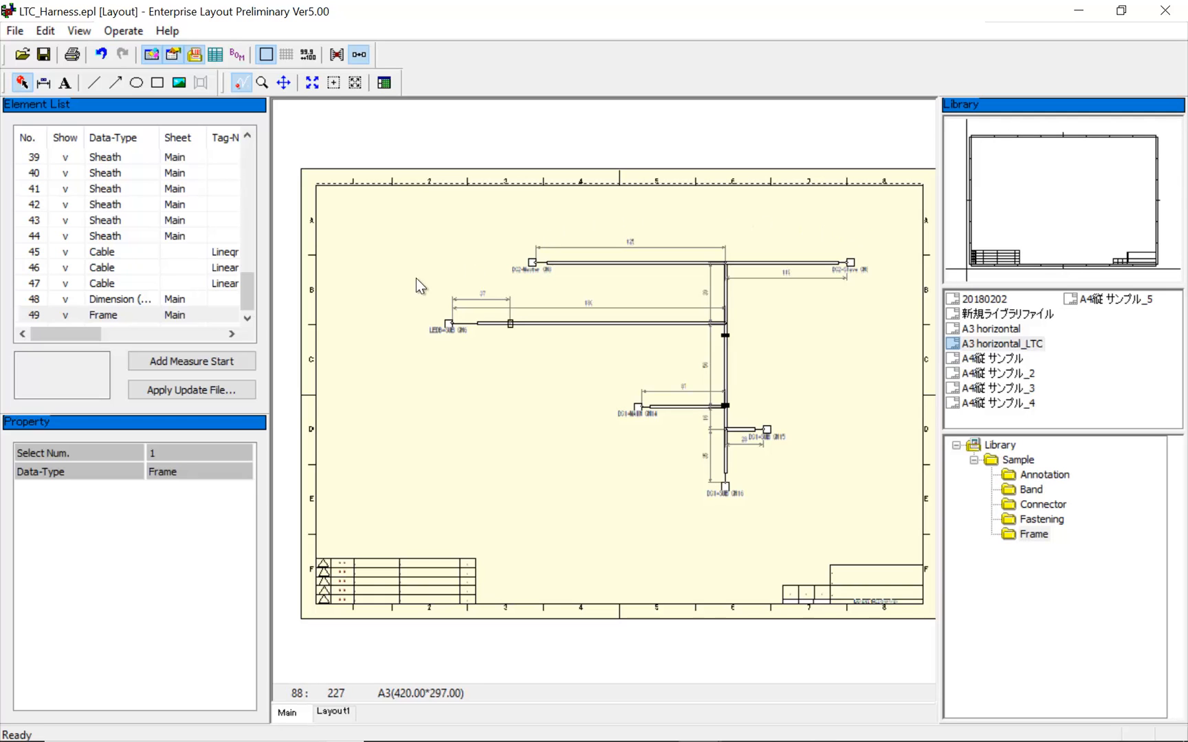
# Show the From-To wire list on the drawing, place it below the LEDB-SUB CN6 branch and widen its columns.
pyautogui.click(215, 55)
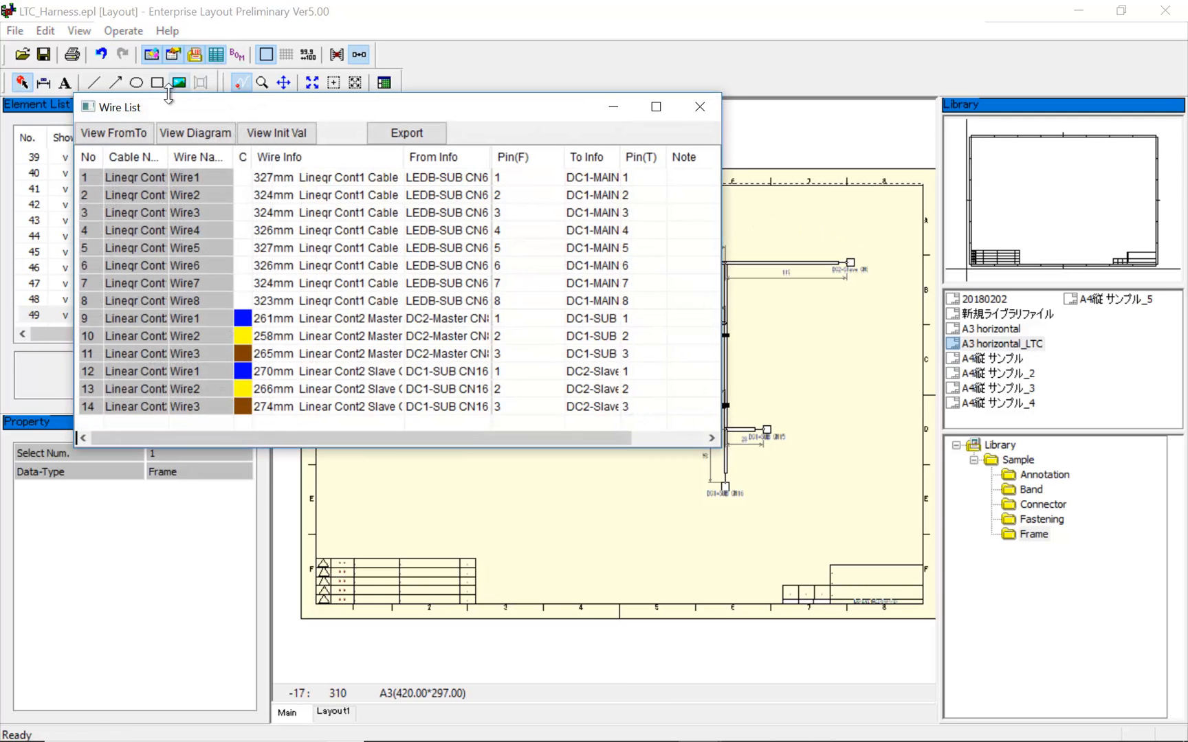
pyautogui.click(126, 136)
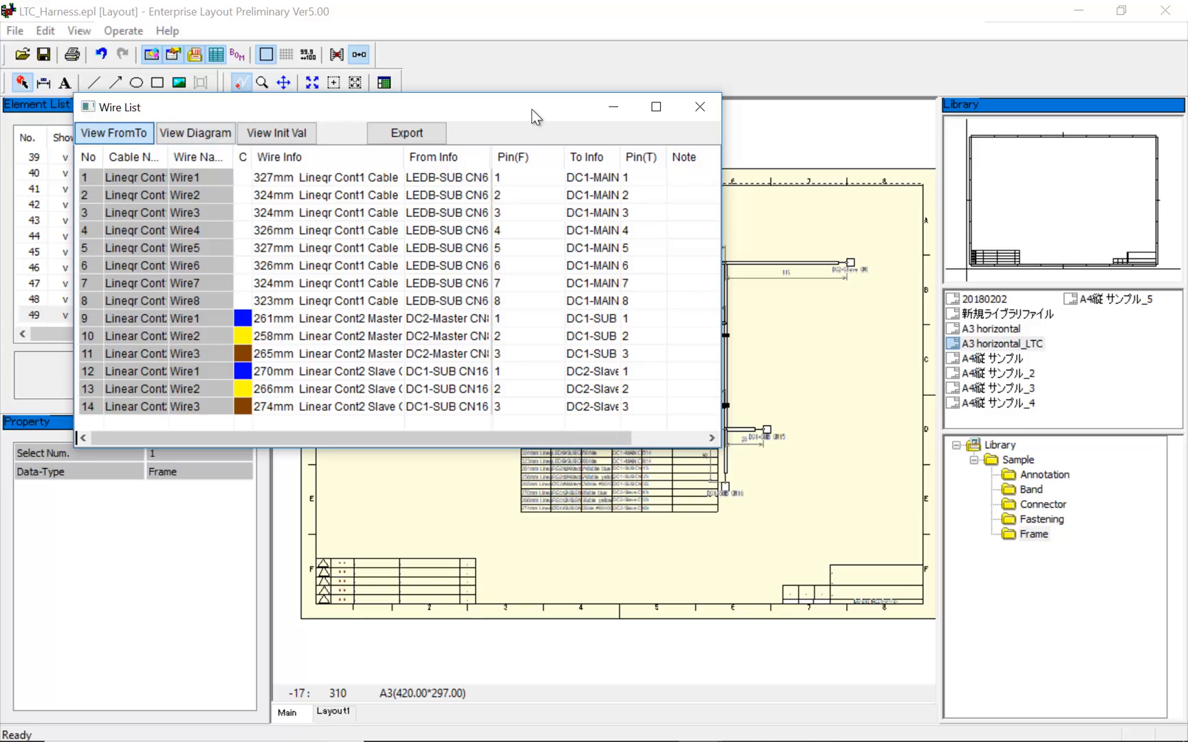
pyautogui.click(700, 107)
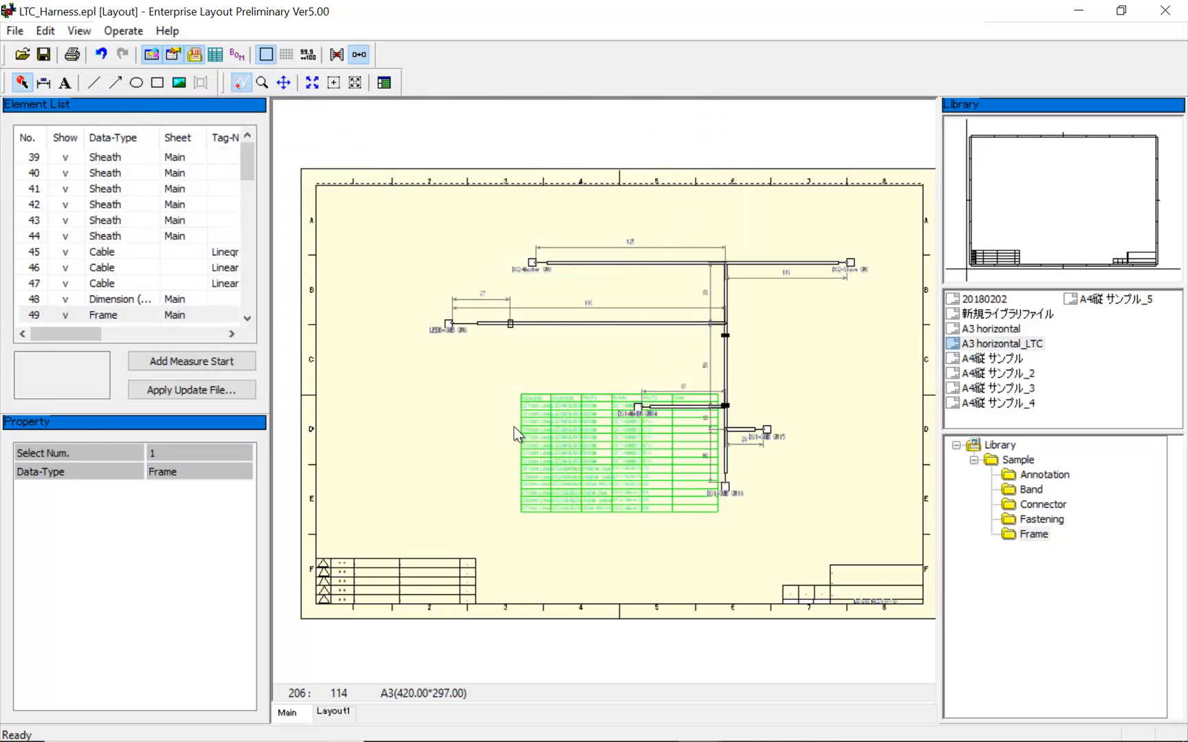
pyautogui.moveTo(621, 454); pyautogui.dragTo(432, 408)
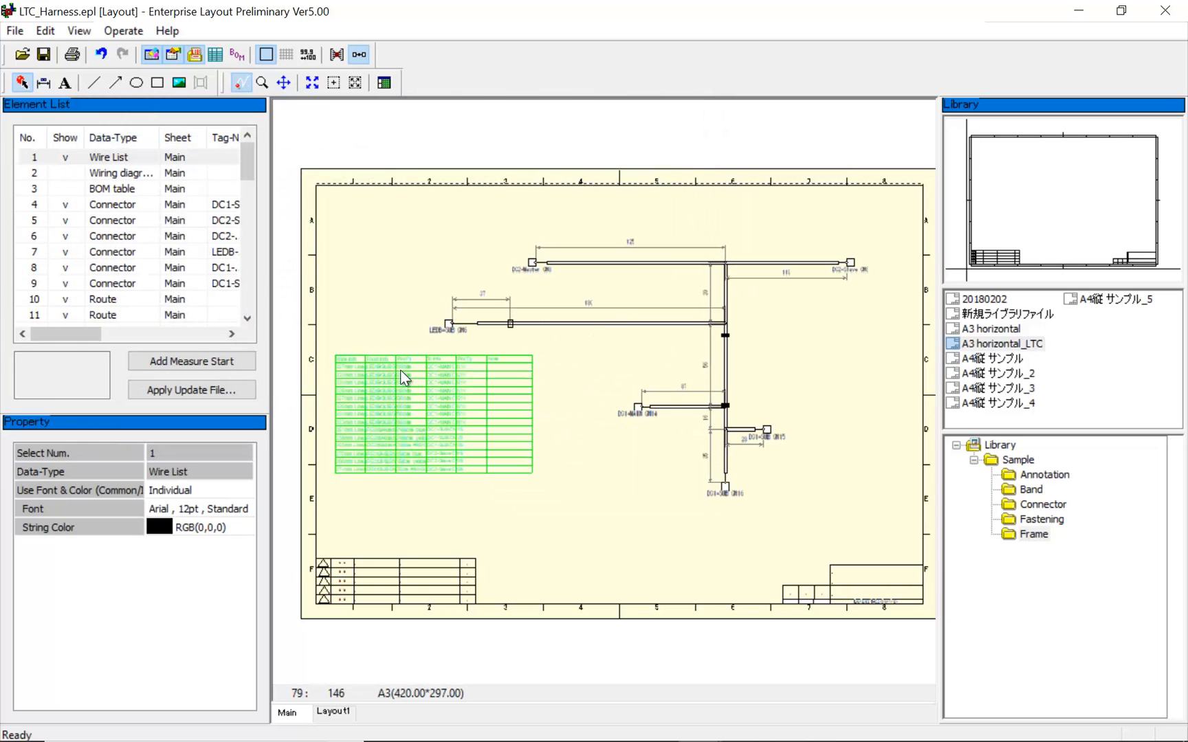
pyautogui.moveTo(367, 361); pyautogui.dragTo(590, 365)
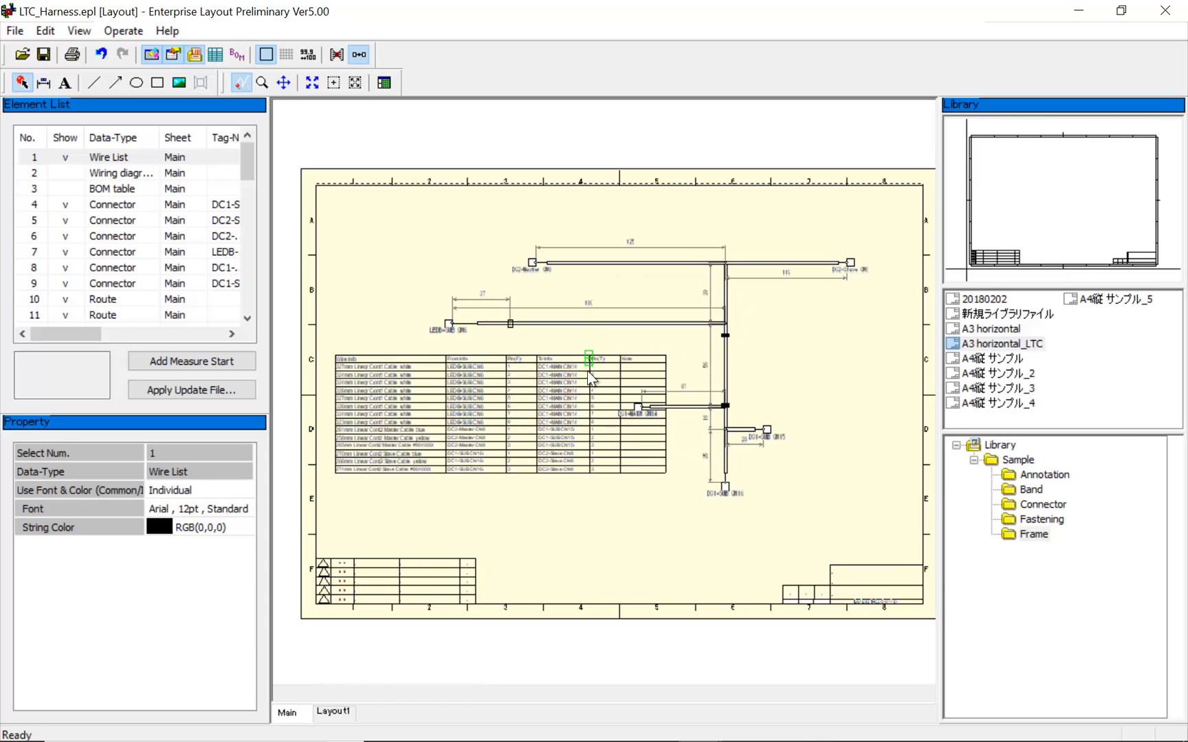
pyautogui.click(583, 498)
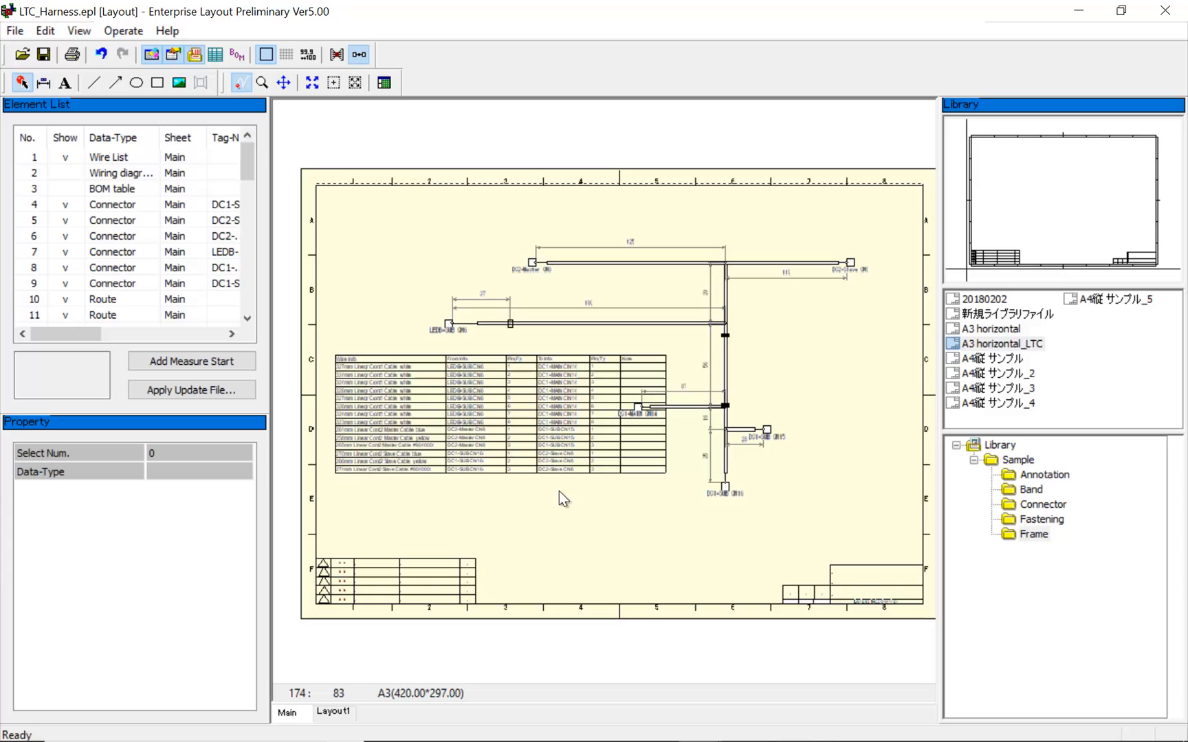
# Show the BOM table on the drawing and place it directly below the wire list.
pyautogui.click(238, 55)
pyautogui.click(224, 139)
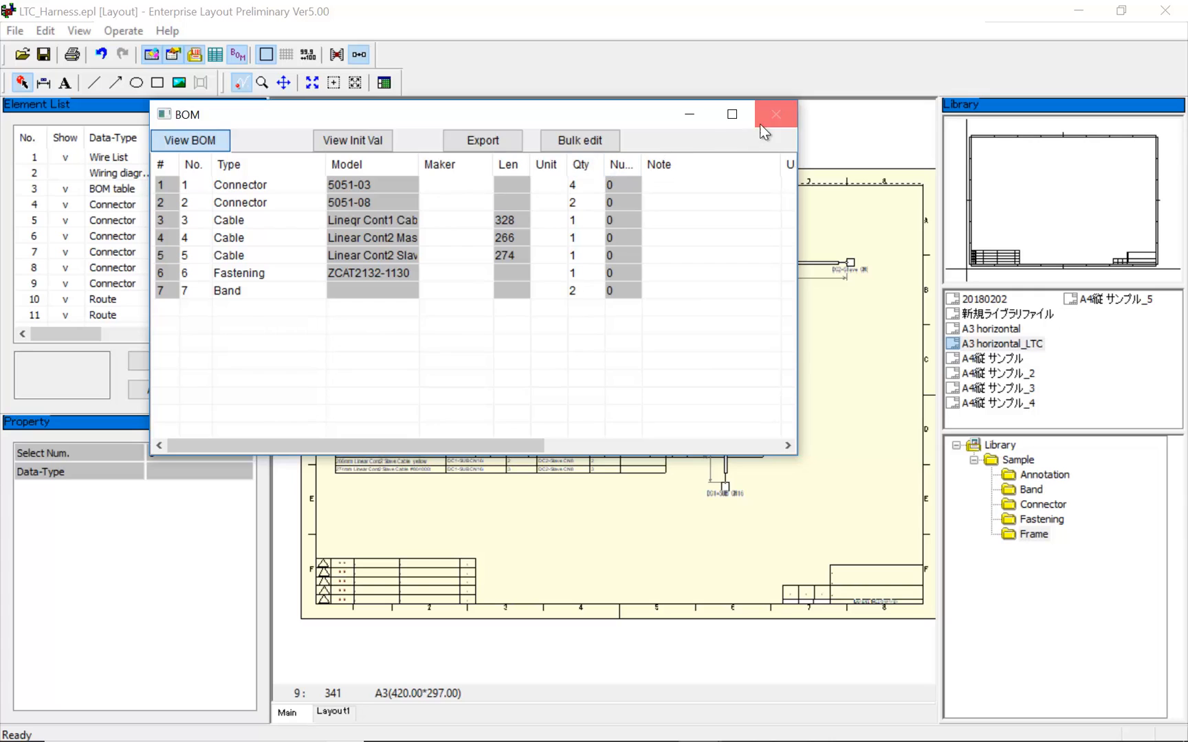
pyautogui.click(774, 114)
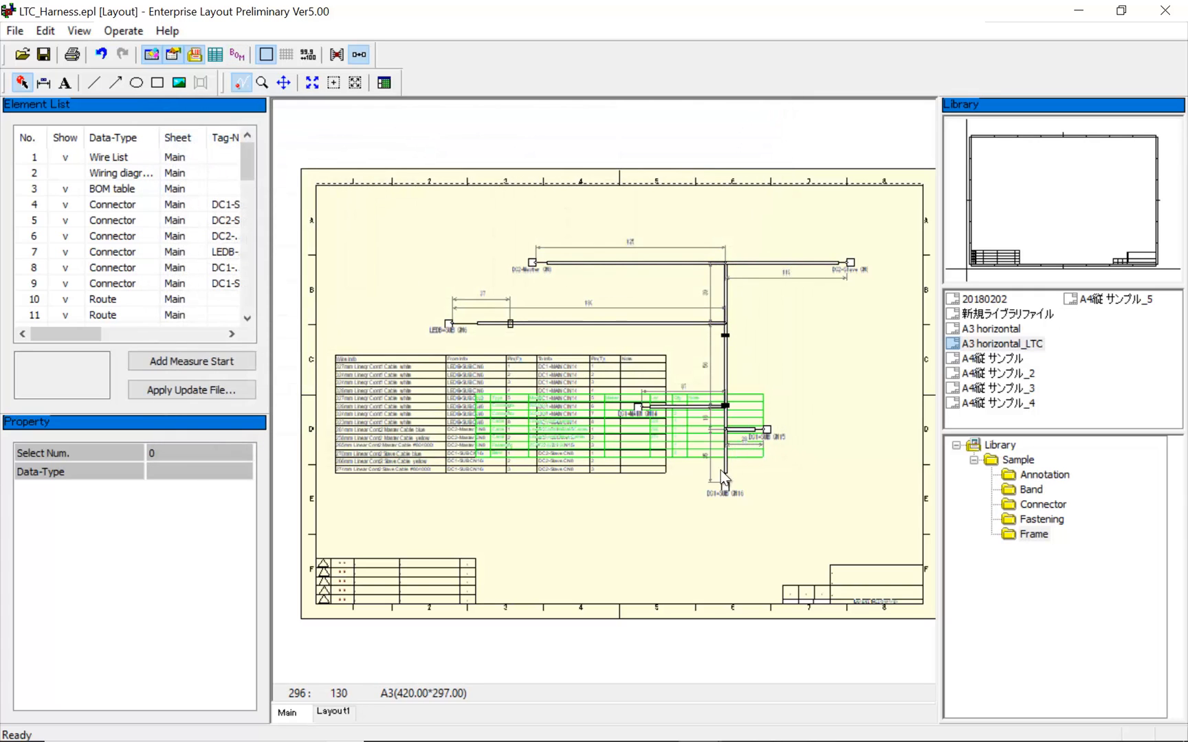
pyautogui.click(614, 521)
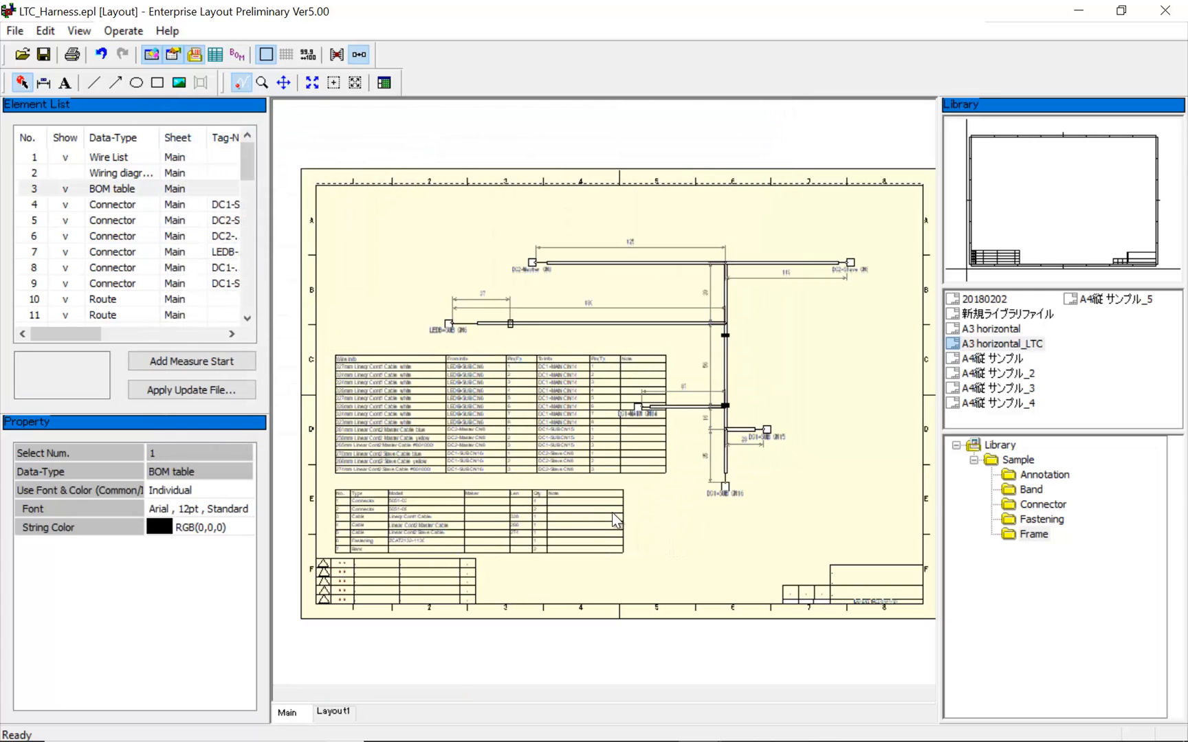
pyautogui.click(687, 510)
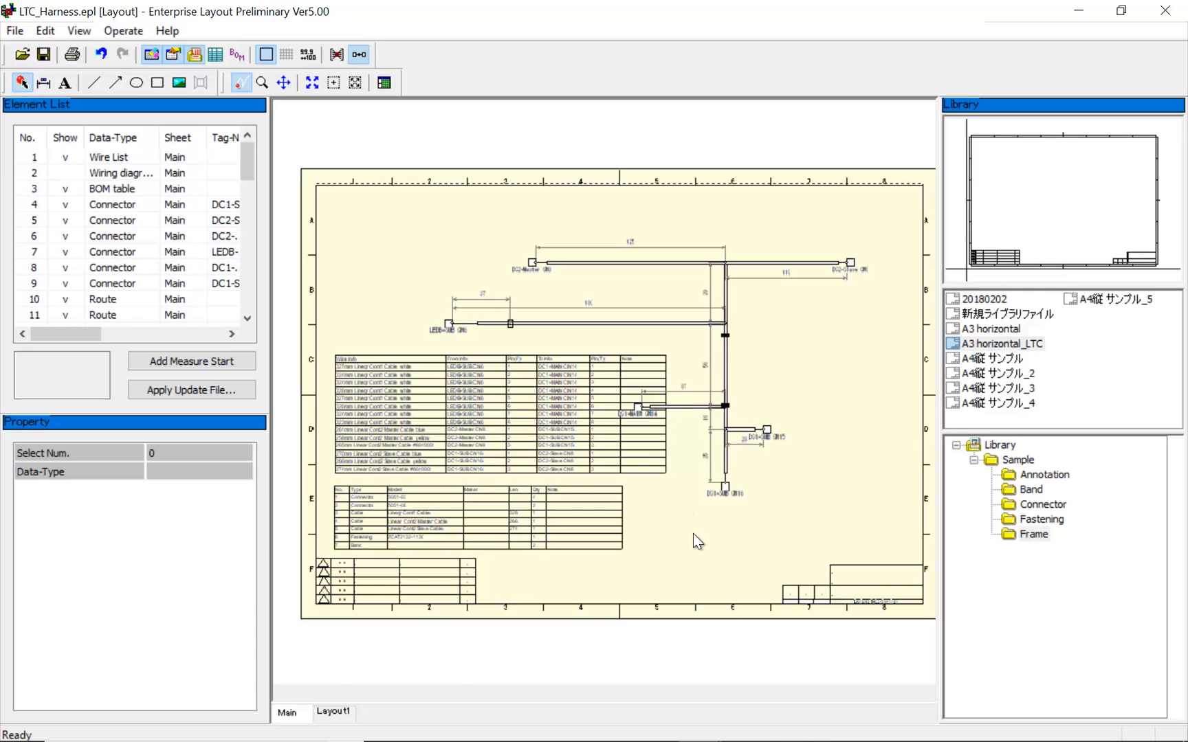
# Move the wire list and the BOM table off the sheet into the empty area to its right, BOM underneath.
pyautogui.scroll(-2, 695, 467)
pyautogui.moveTo(649, 288); pyautogui.dragTo(507, 301, button='middle')
pyautogui.moveTo(440, 416); pyautogui.dragTo(814, 339)
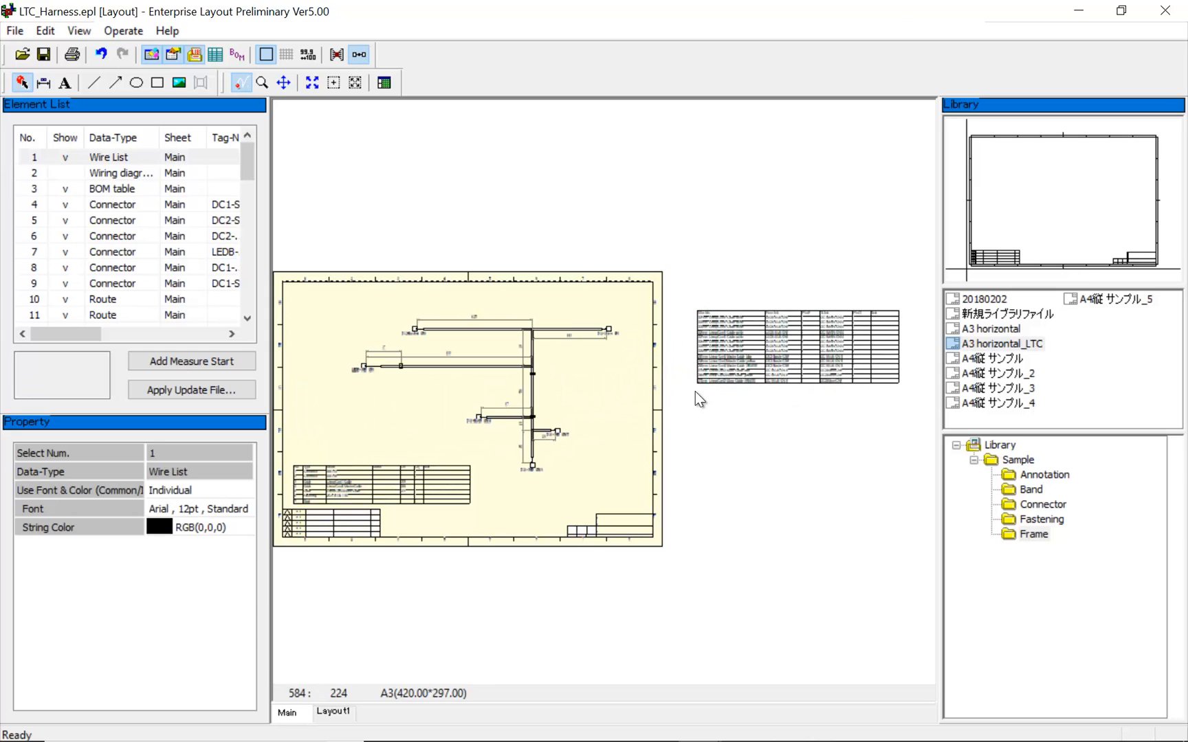
pyautogui.moveTo(445, 482); pyautogui.dragTo(821, 457)
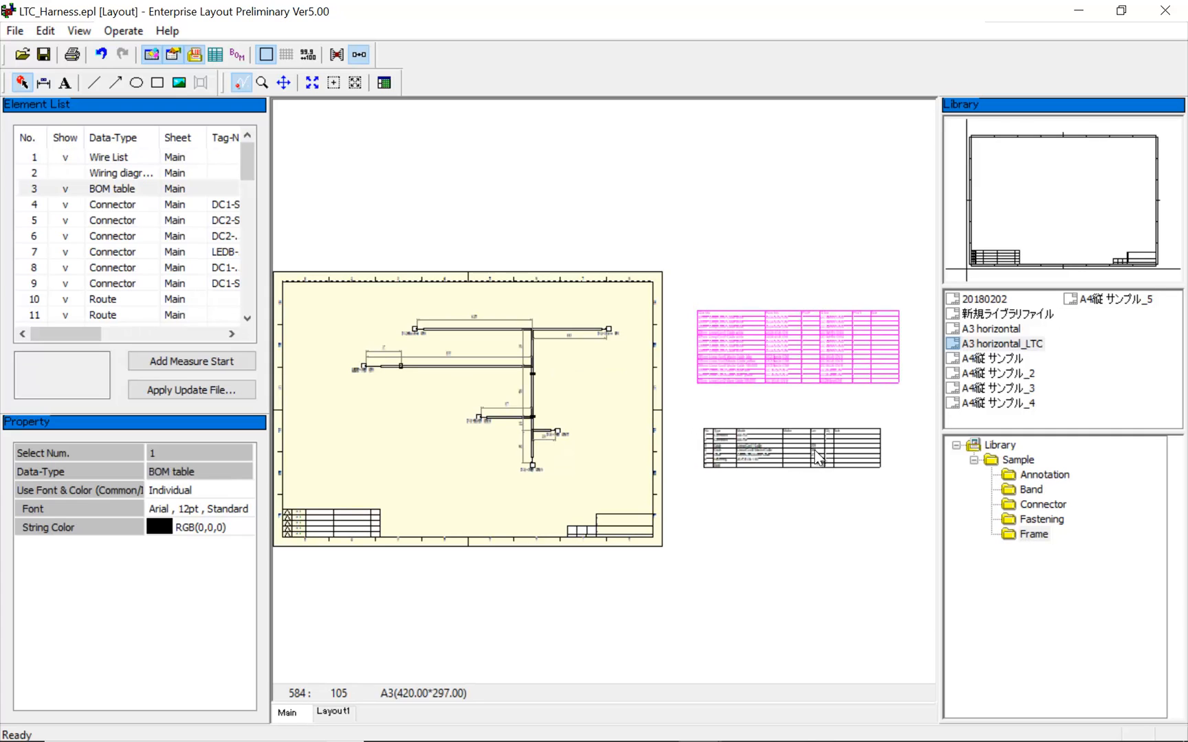
# On the Layout1 sheet, extend the viewport's right edge beyond the sheet until it encloses the whole wire list and BOM table.
pyautogui.click(347, 717)
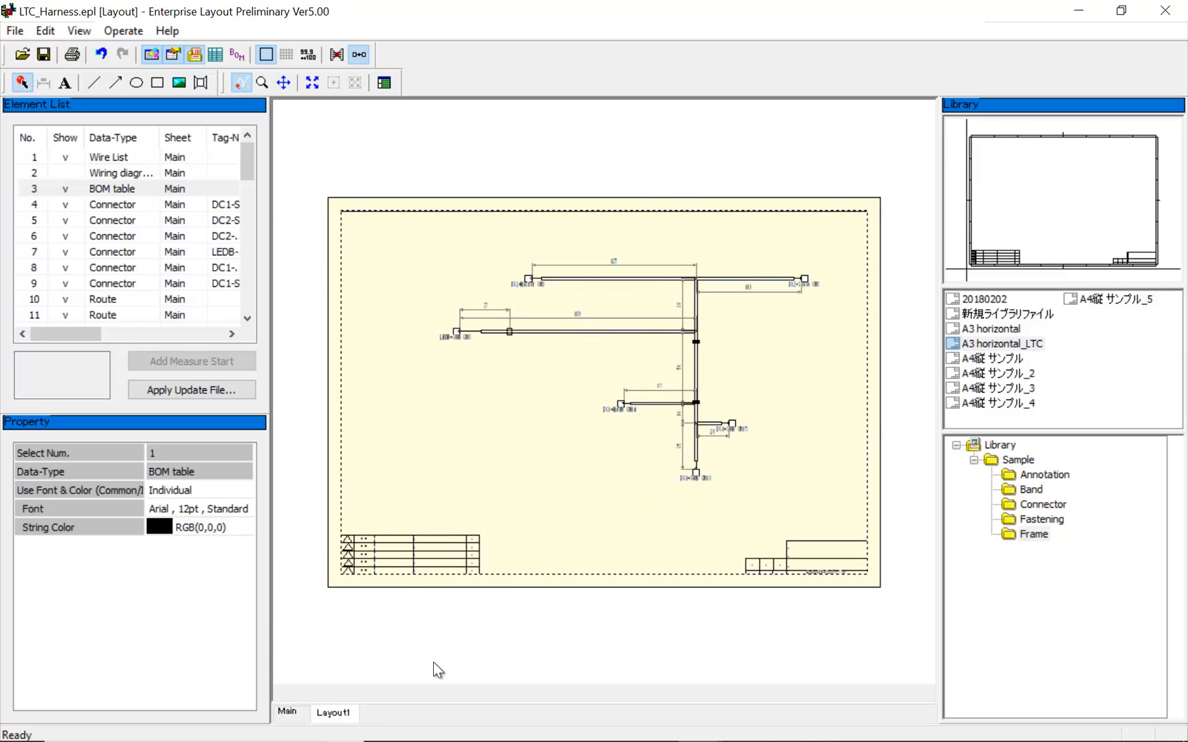
pyautogui.click(683, 574)
pyautogui.rightClick(683, 575)
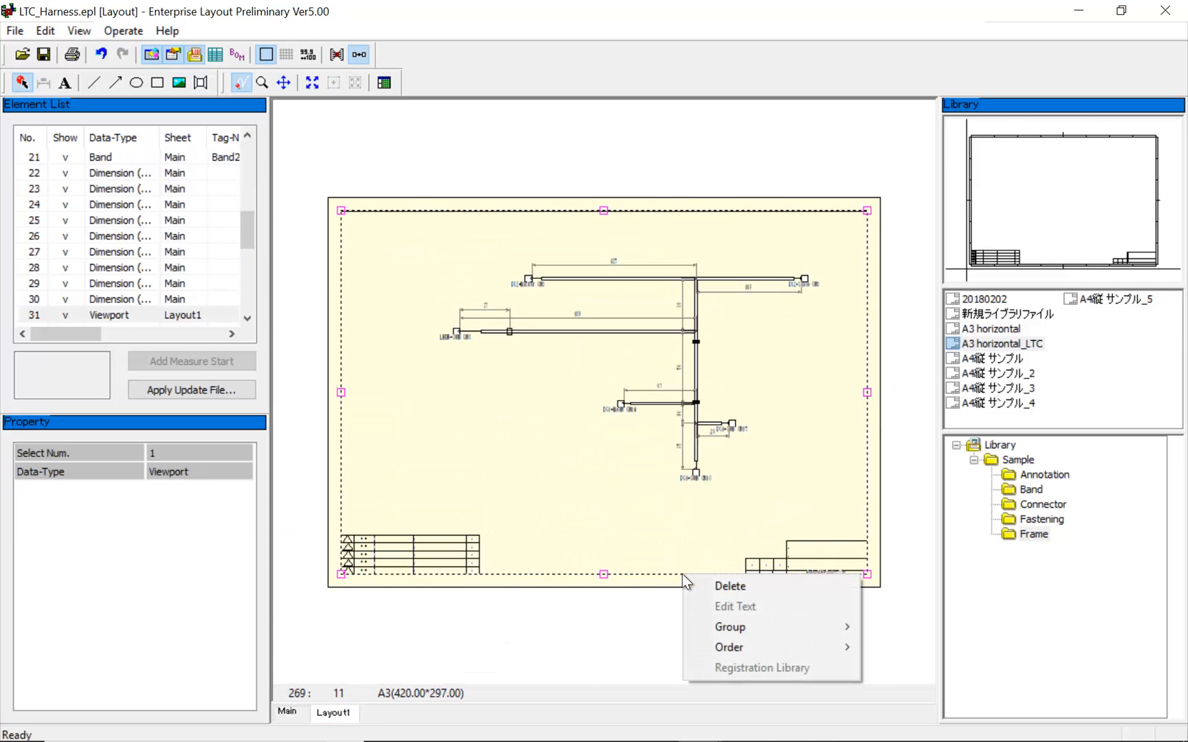
pyautogui.click(711, 513)
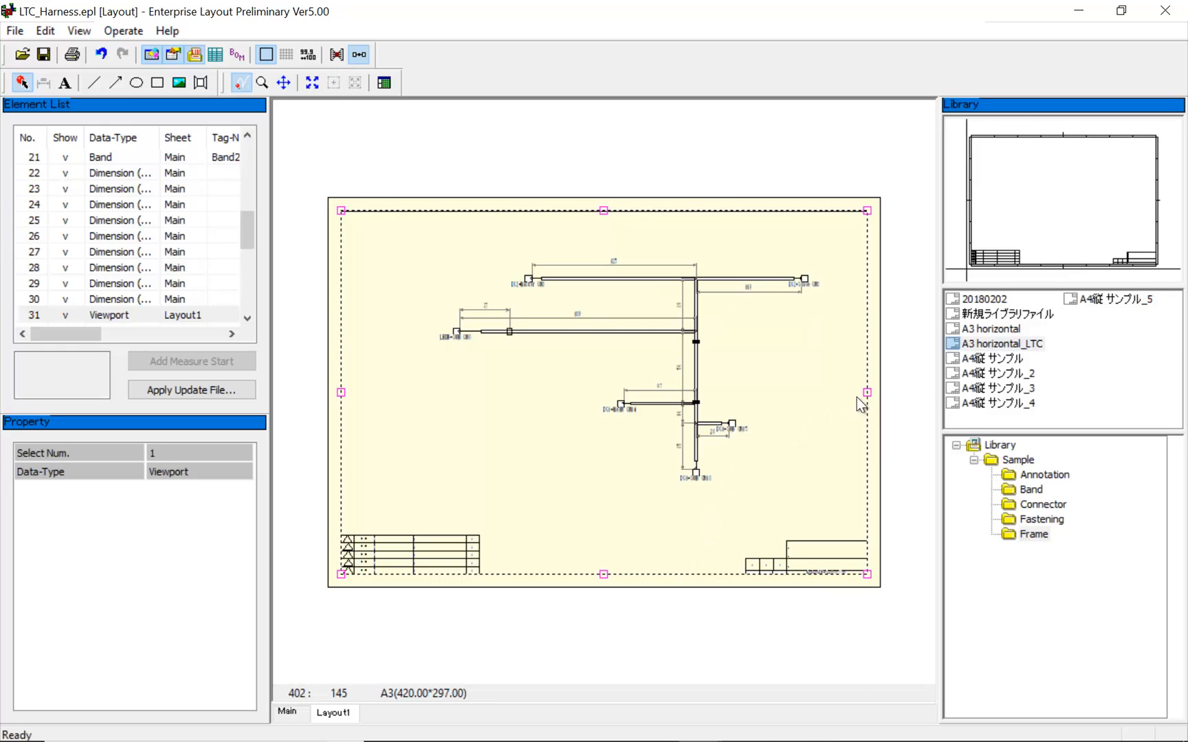
pyautogui.moveTo(867, 393)
pyautogui.mouseDown()
pyautogui.moveTo(634, 402)
pyautogui.moveTo(895, 393)
pyautogui.mouseUp()
pyautogui.scroll(-2, 687, 385)
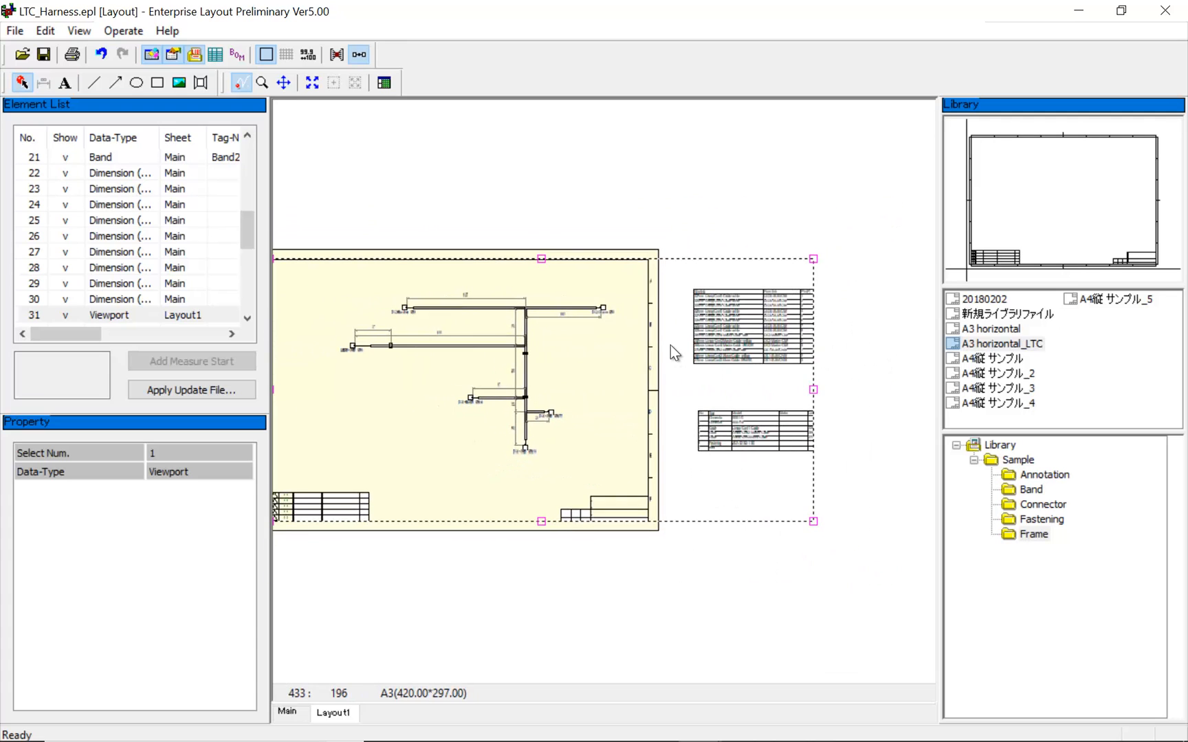
pyautogui.moveTo(813, 390); pyautogui.dragTo(912, 392)
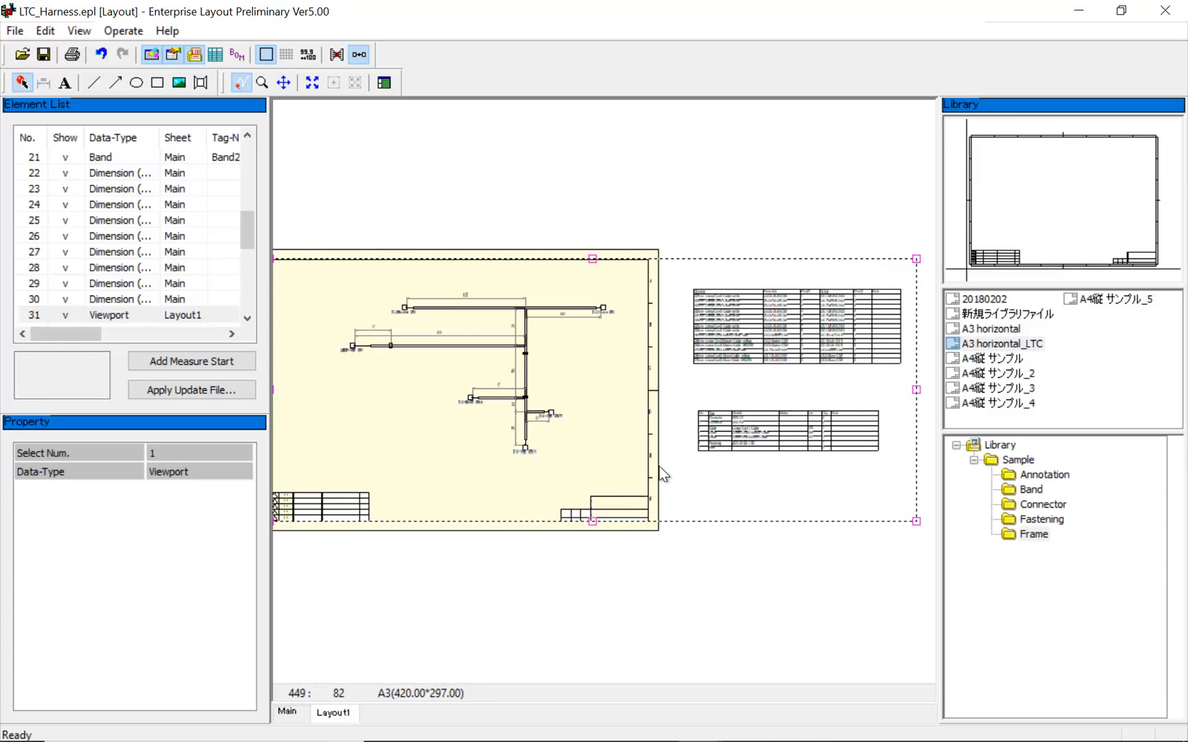
pyautogui.scroll(-1, 541, 449)
pyautogui.scroll(-1, 541, 449)
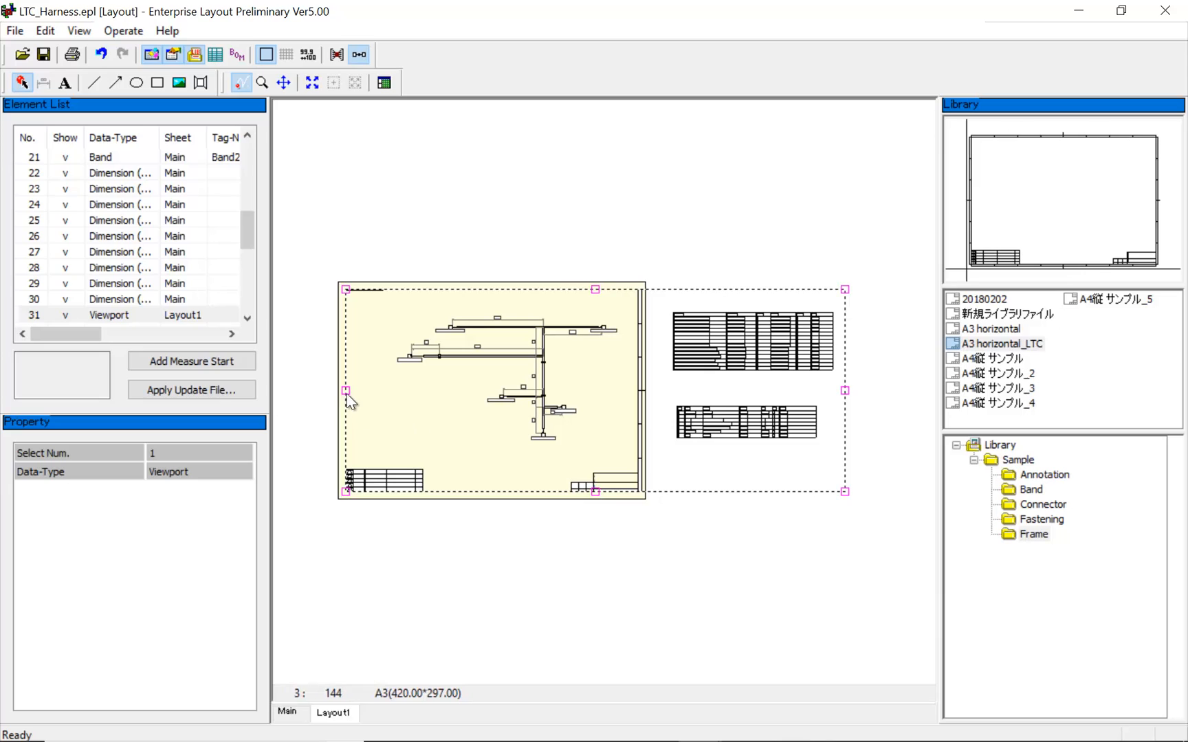
# Crop the viewport's left and bottom edges so it holds only the wire list and BOM table, and move it onto the Layout1 sheet.
pyautogui.moveTo(349, 389); pyautogui.dragTo(656, 395)
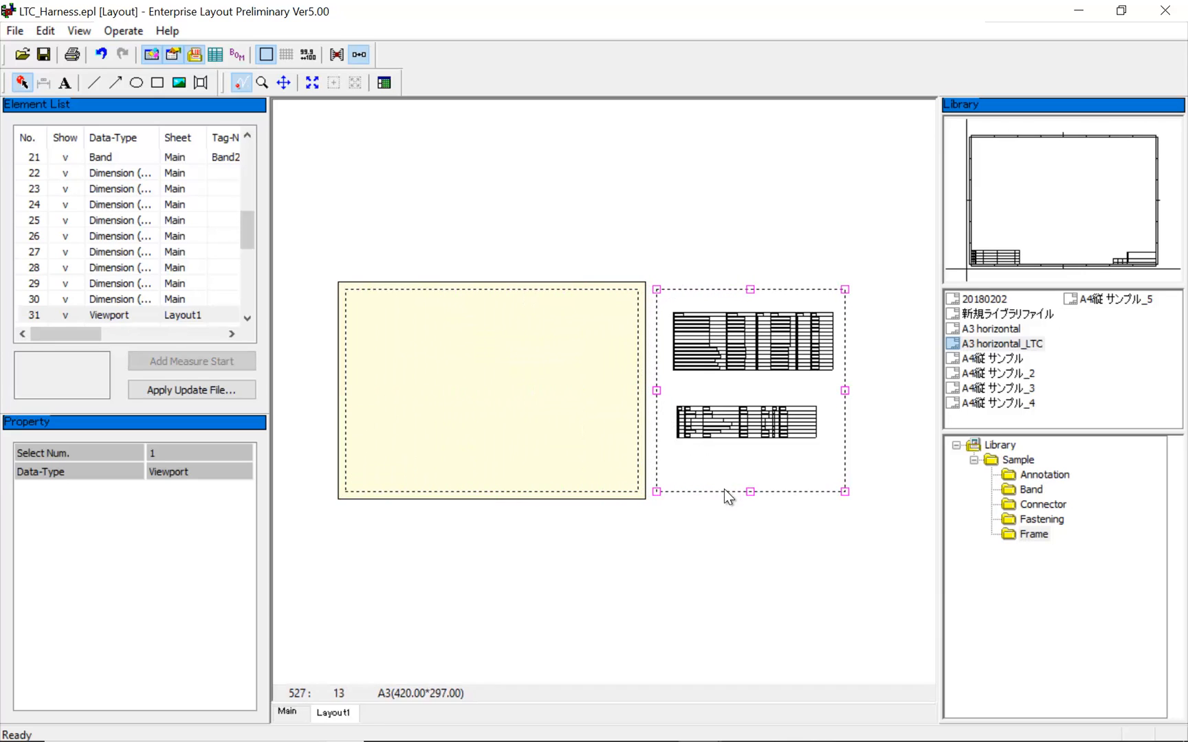
pyautogui.click(740, 512)
pyautogui.click(743, 493)
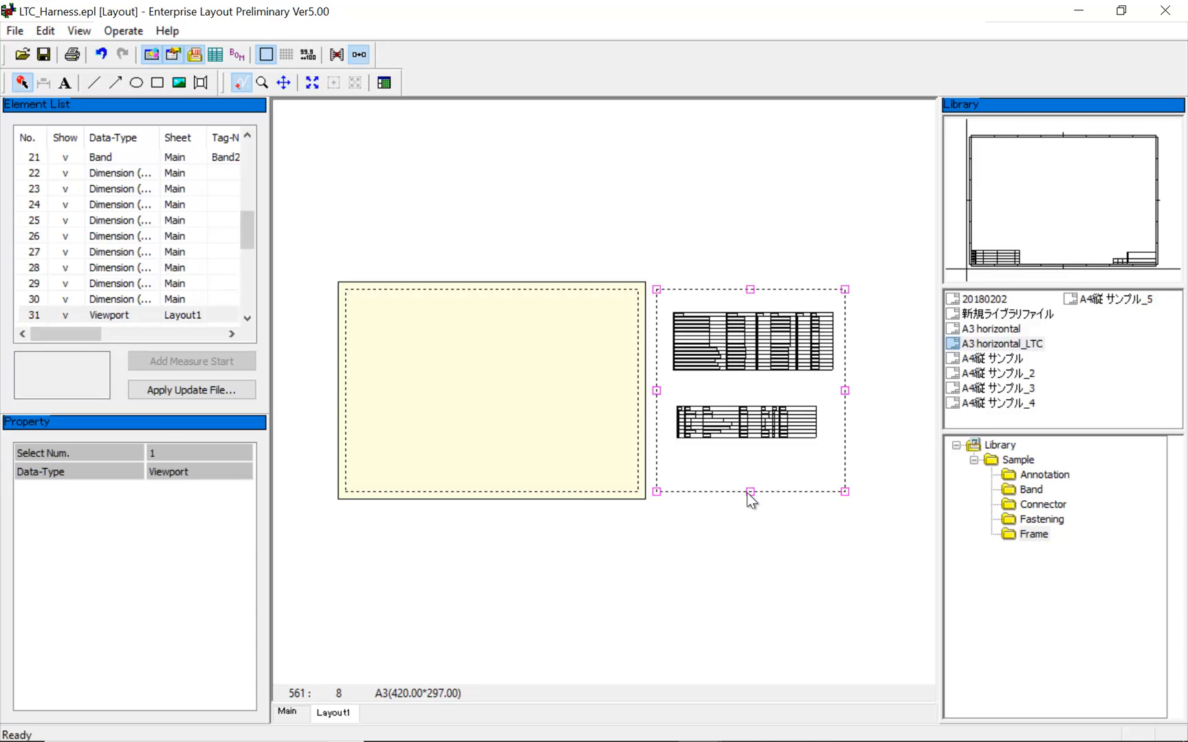
pyautogui.moveTo(748, 493); pyautogui.dragTo(748, 490)
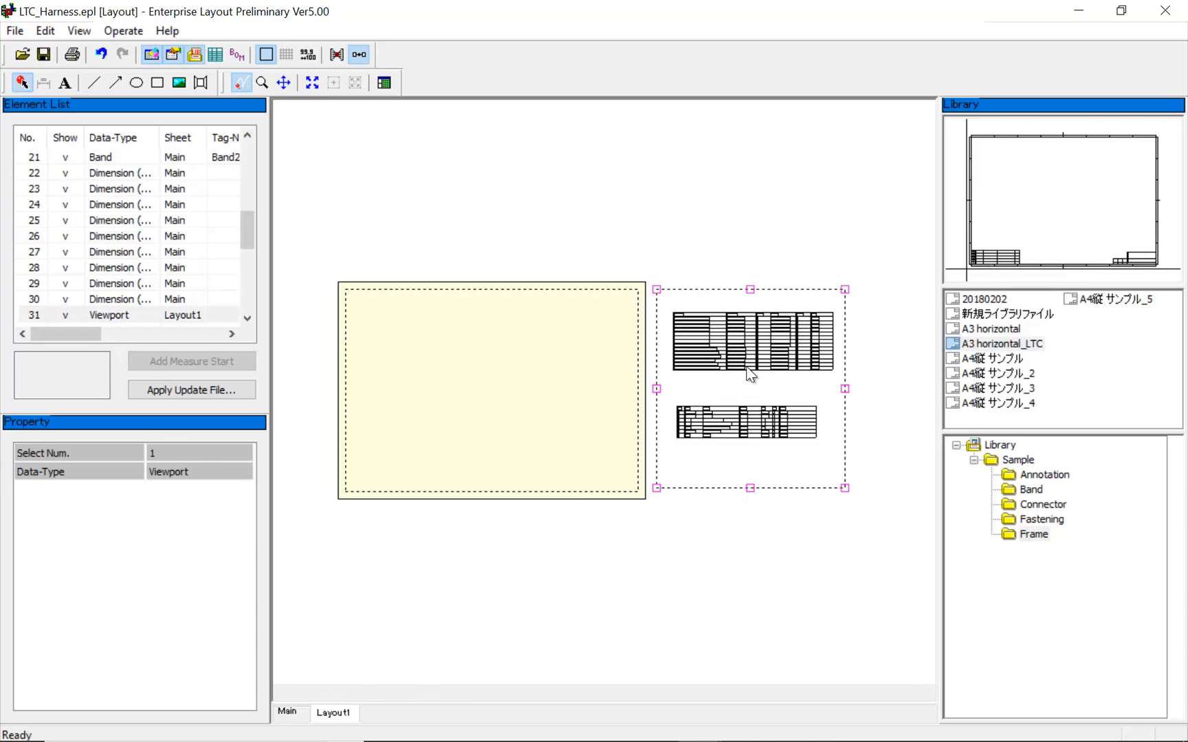
pyautogui.moveTo(721, 358); pyautogui.dragTo(798, 371, button='middle')
pyautogui.moveTo(800, 377); pyautogui.dragTo(556, 382)
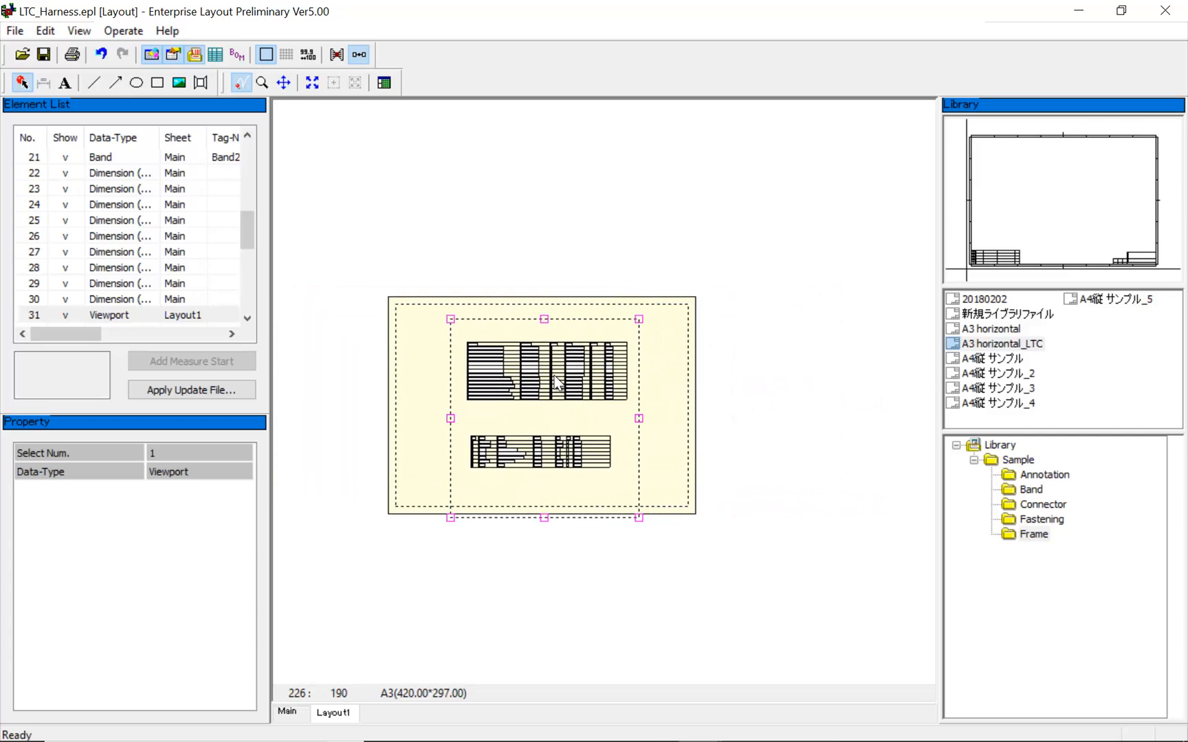